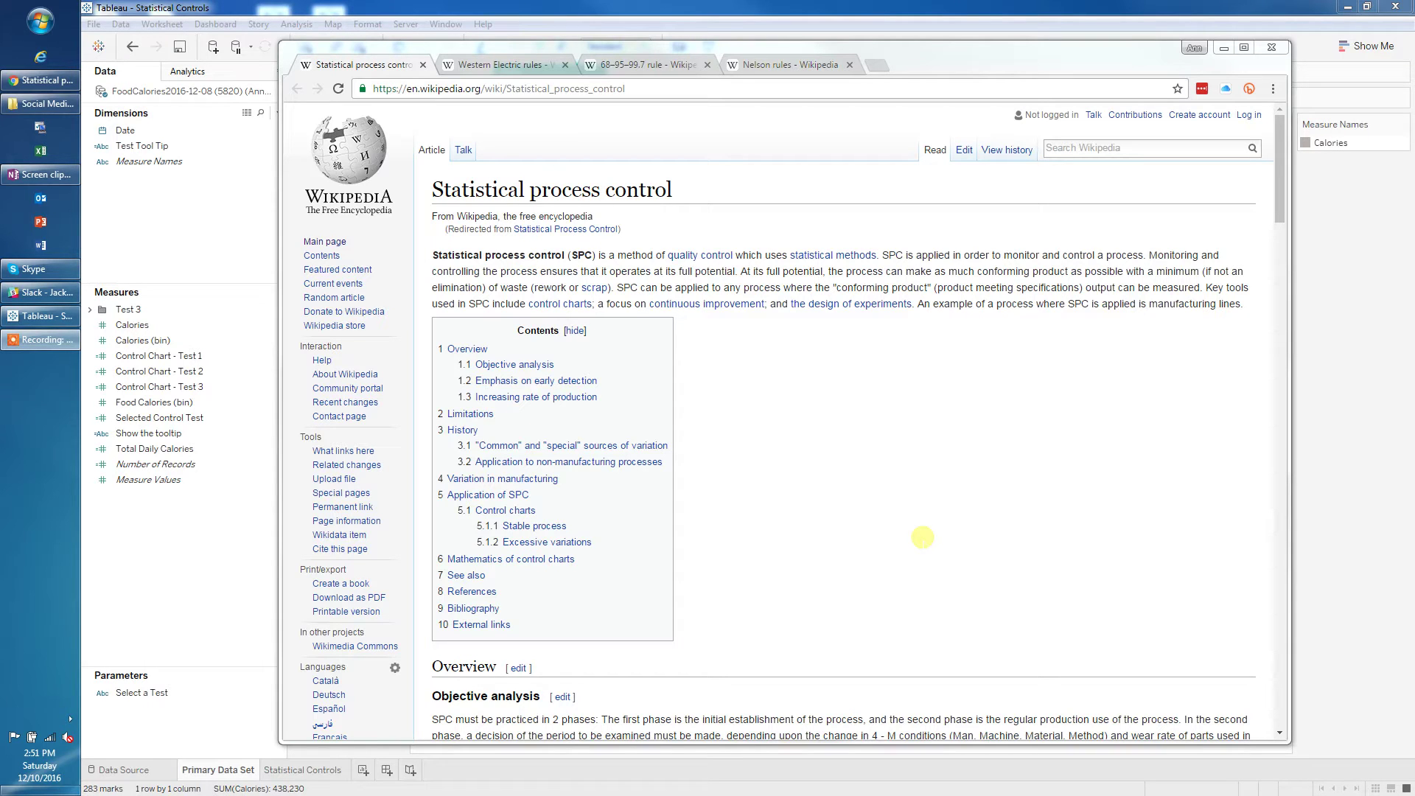
- Read down through the Statistical process control article in Chrome and return to its top
{"action": "scroll", "coordinate": [914, 516], "scroll_direction": "down", "scroll_amount": 3}
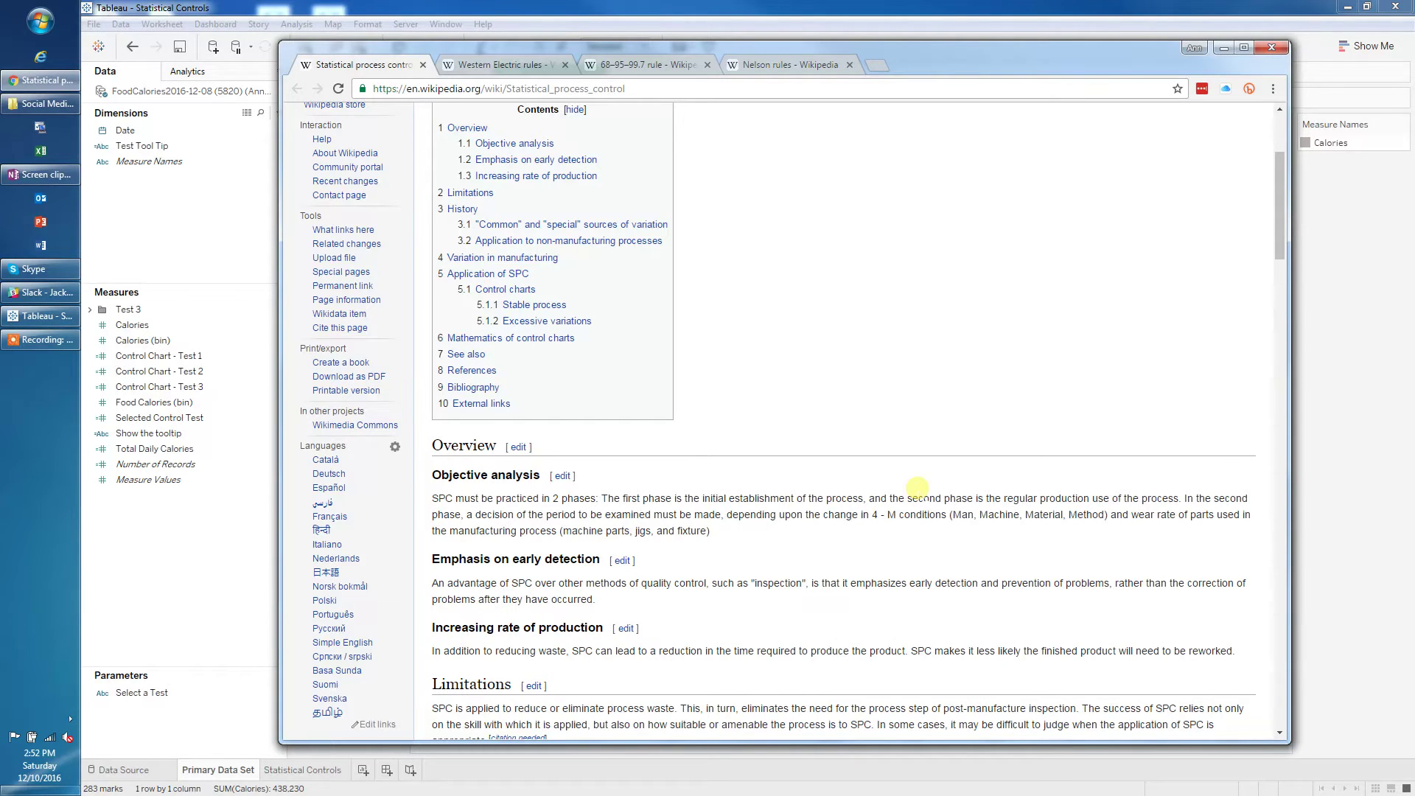
{"action": "scroll", "coordinate": [917, 487], "scroll_direction": "down", "scroll_amount": 2}
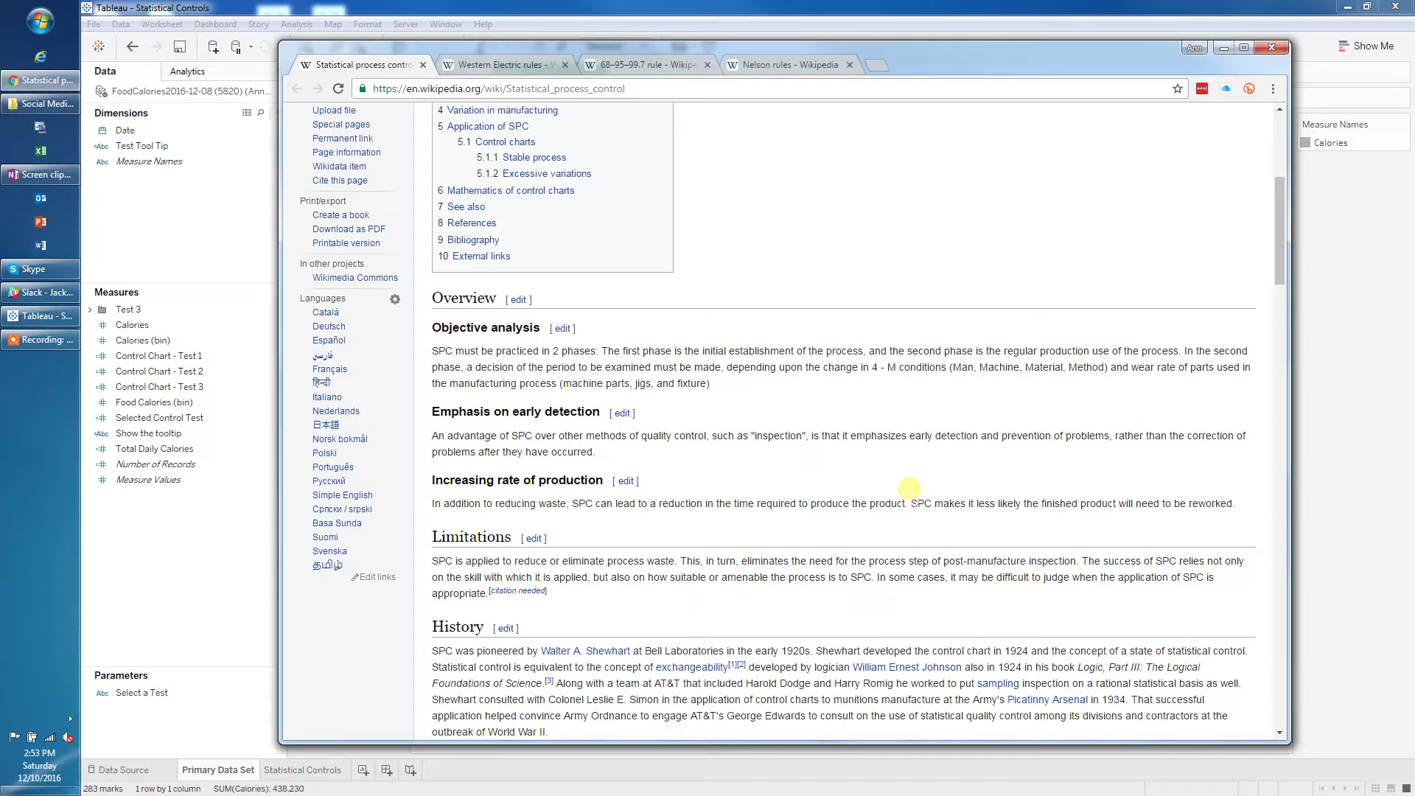
{"action": "scroll", "coordinate": [909, 488], "scroll_direction": "up", "scroll_amount": 5}
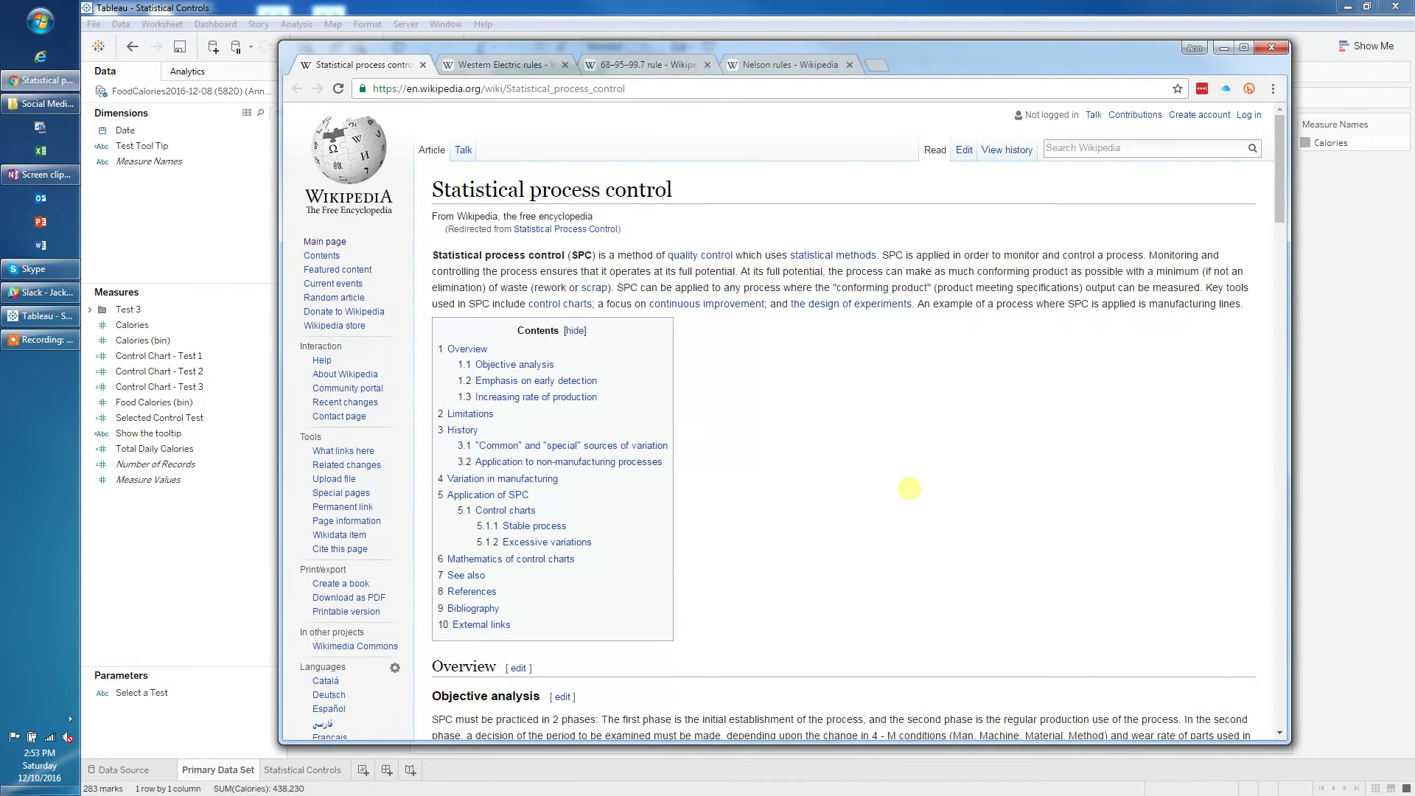
{"action": "left_click", "coordinate": [685, 11]}
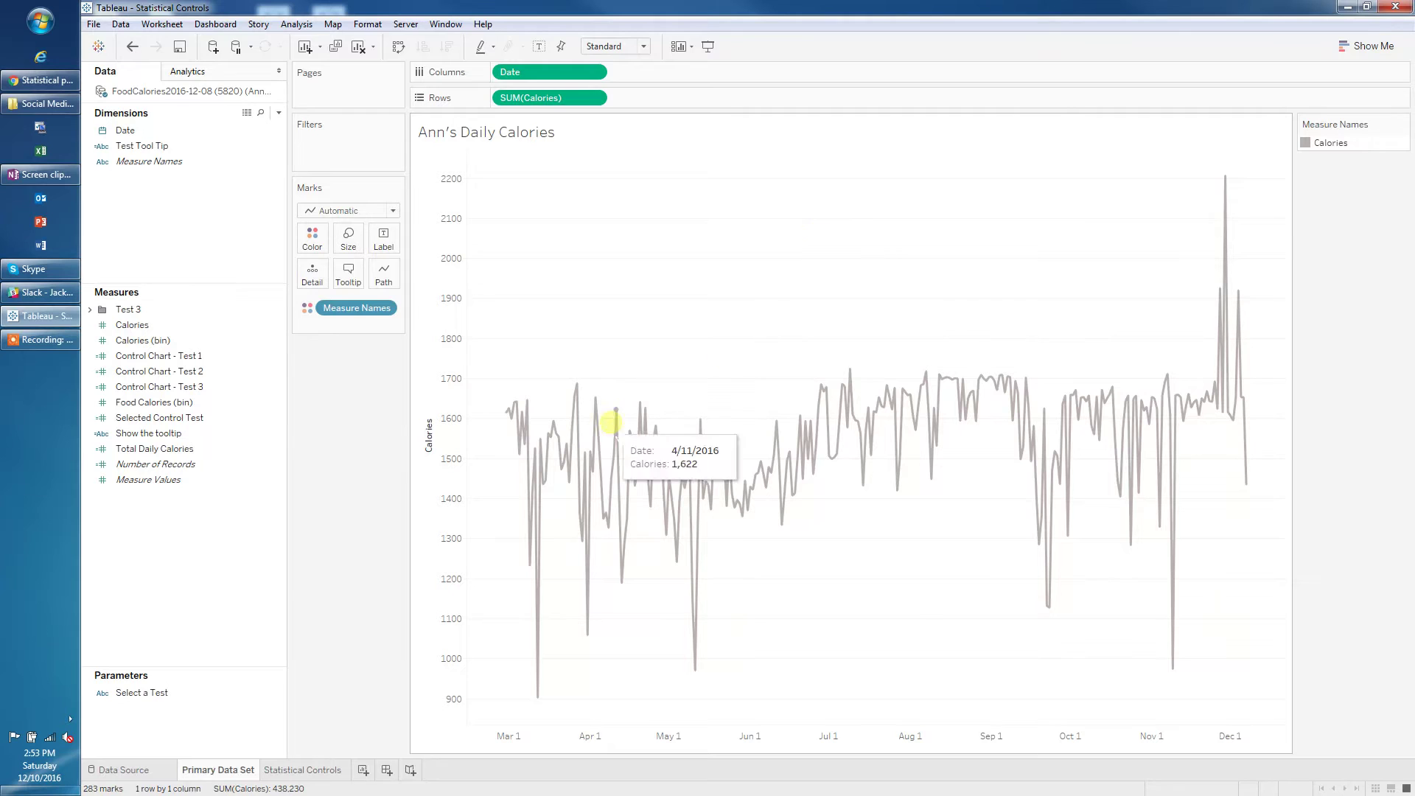
- Add an average-per-pane reference line on the Calories axis, labelled with its value 1,549
{"action": "left_click", "coordinate": [432, 495]}
{"action": "right_click", "coordinate": [432, 496]}
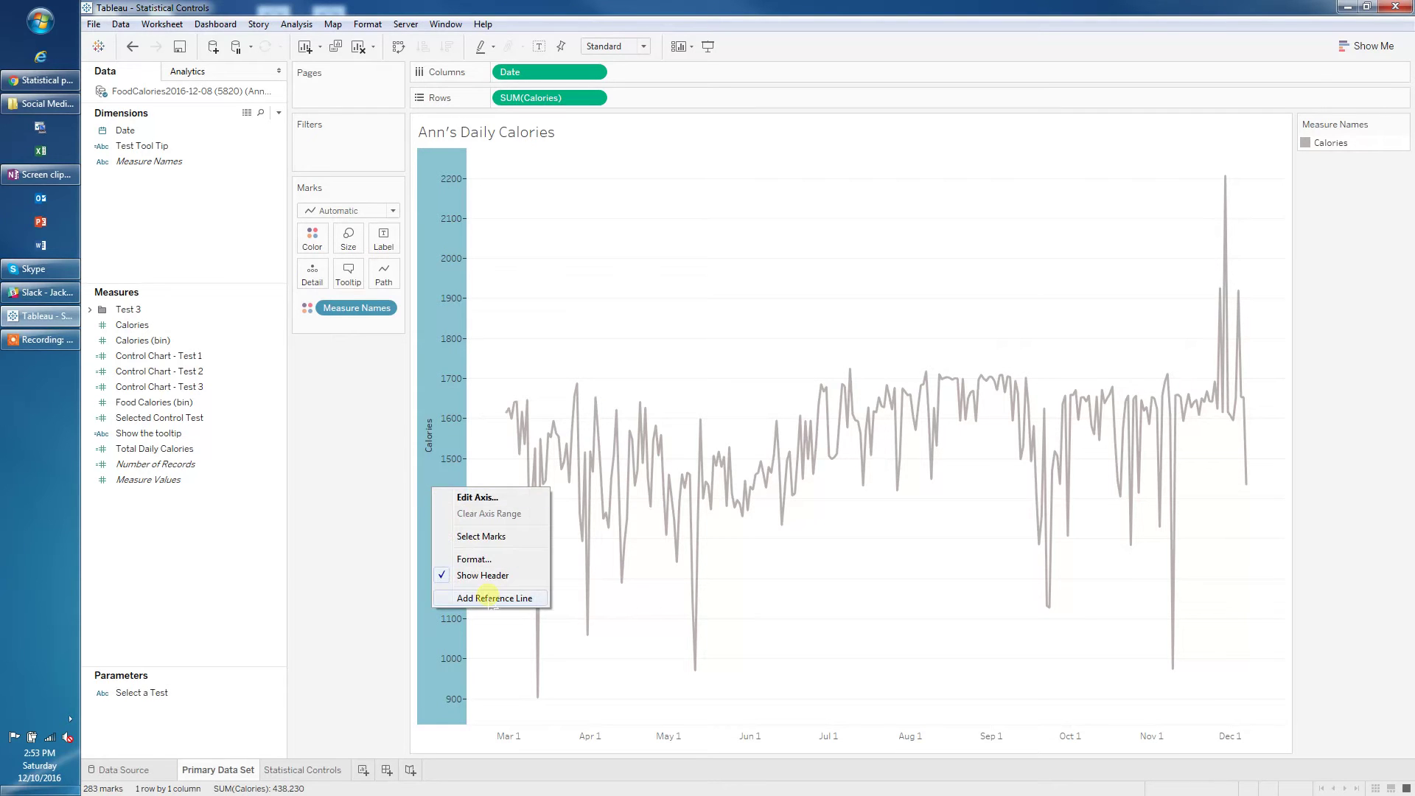
{"action": "left_click", "coordinate": [493, 595]}
{"action": "left_click", "coordinate": [682, 377]}
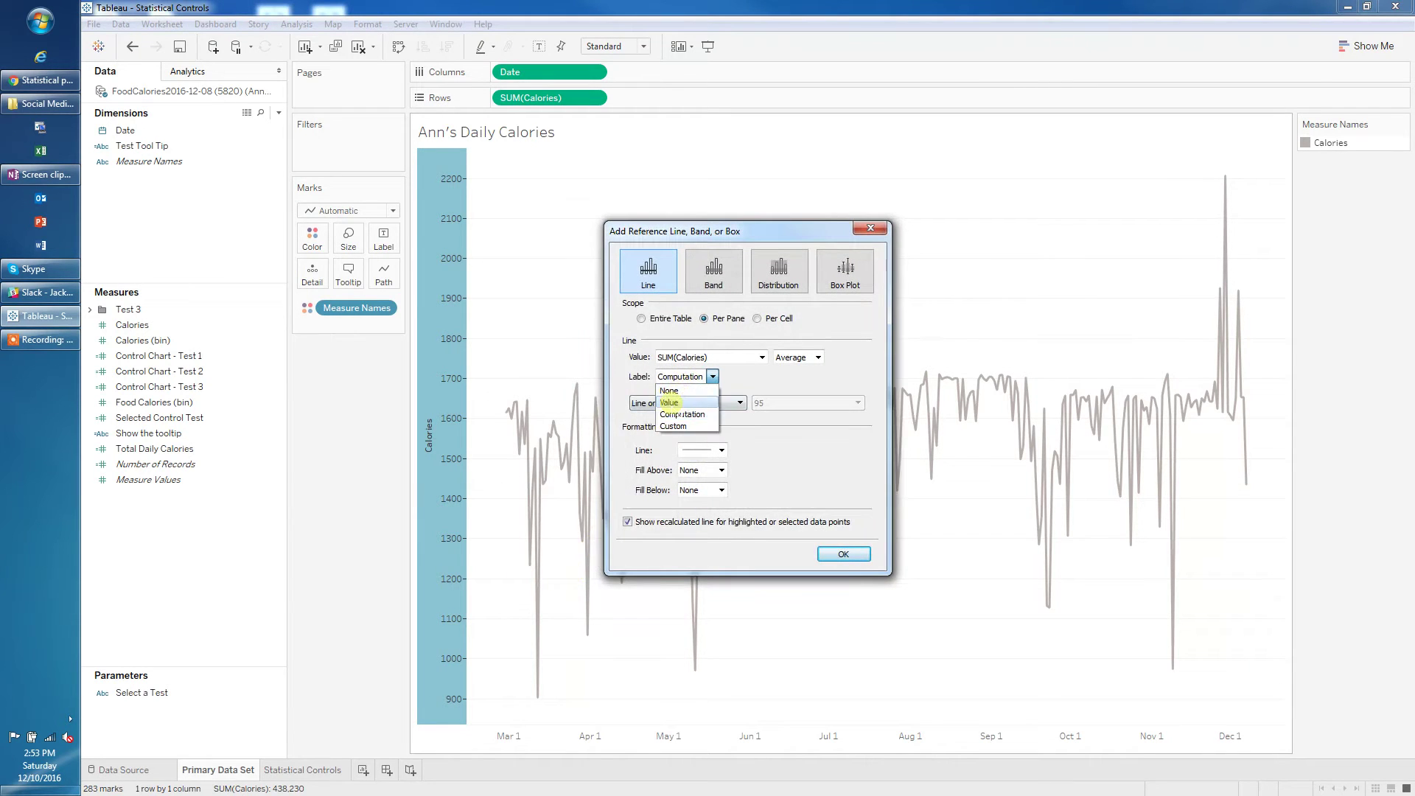
{"action": "left_click", "coordinate": [669, 402]}
{"action": "left_click", "coordinate": [841, 554]}
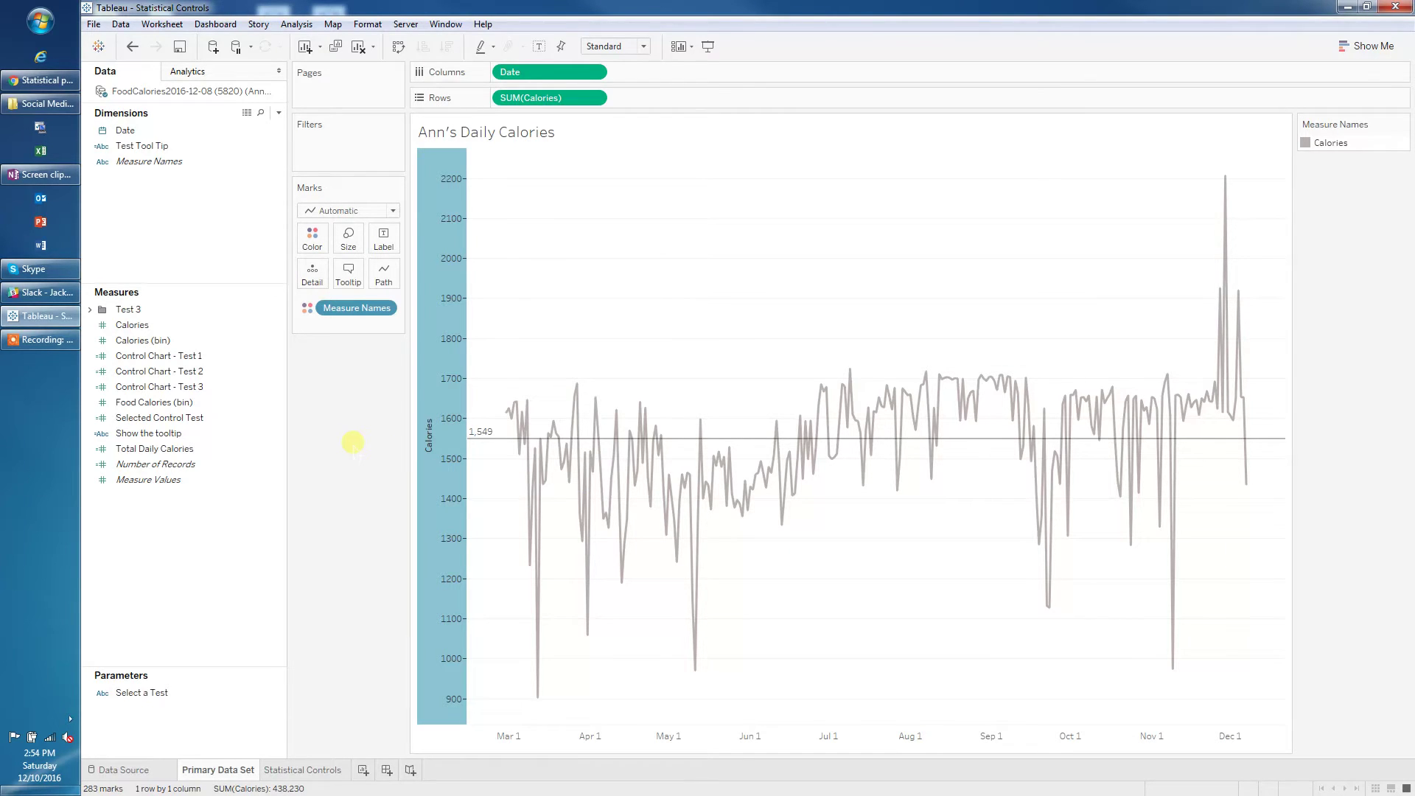
{"action": "left_click", "coordinate": [353, 442]}
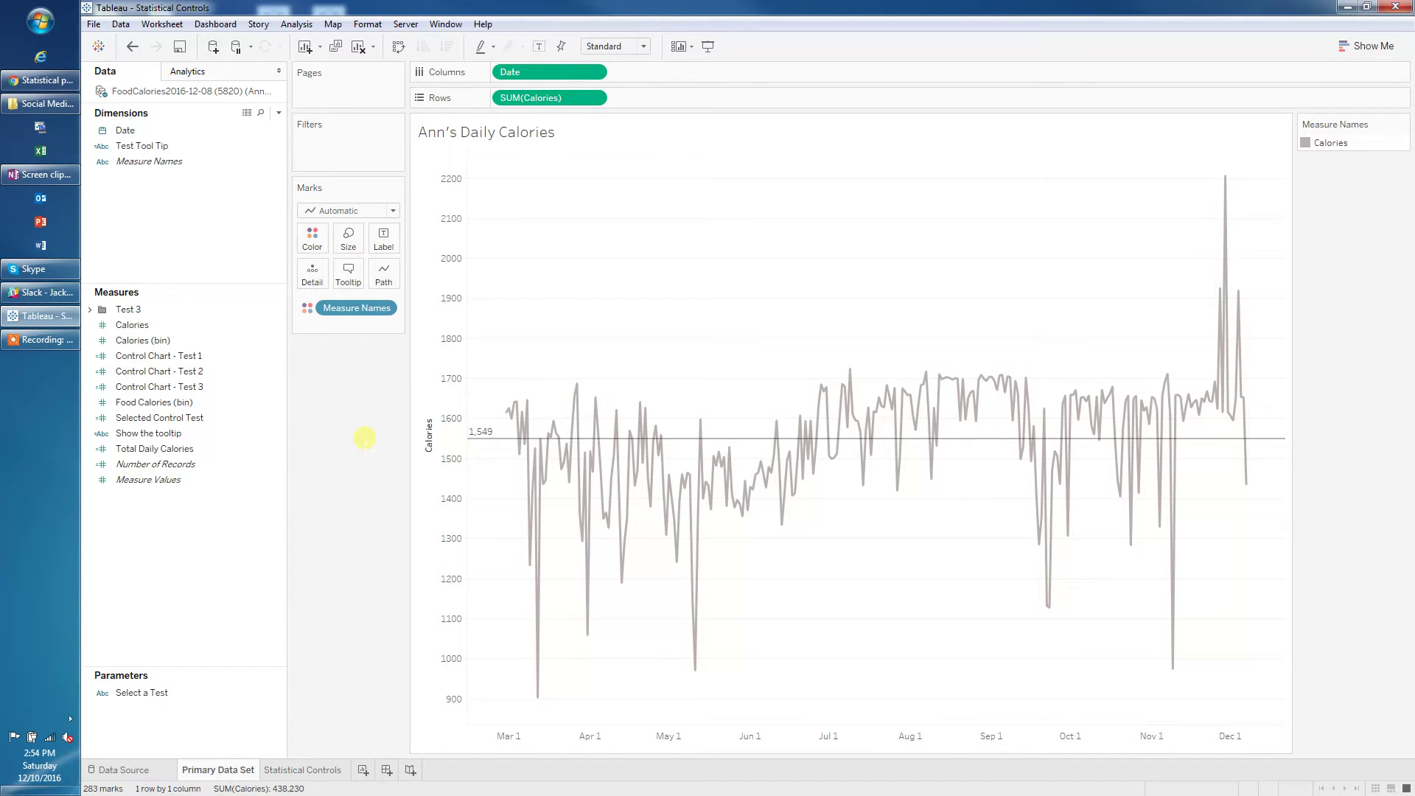
- Add a standard deviation distribution band with factors -3,3 around the calories average
{"action": "right_click", "coordinate": [453, 510]}
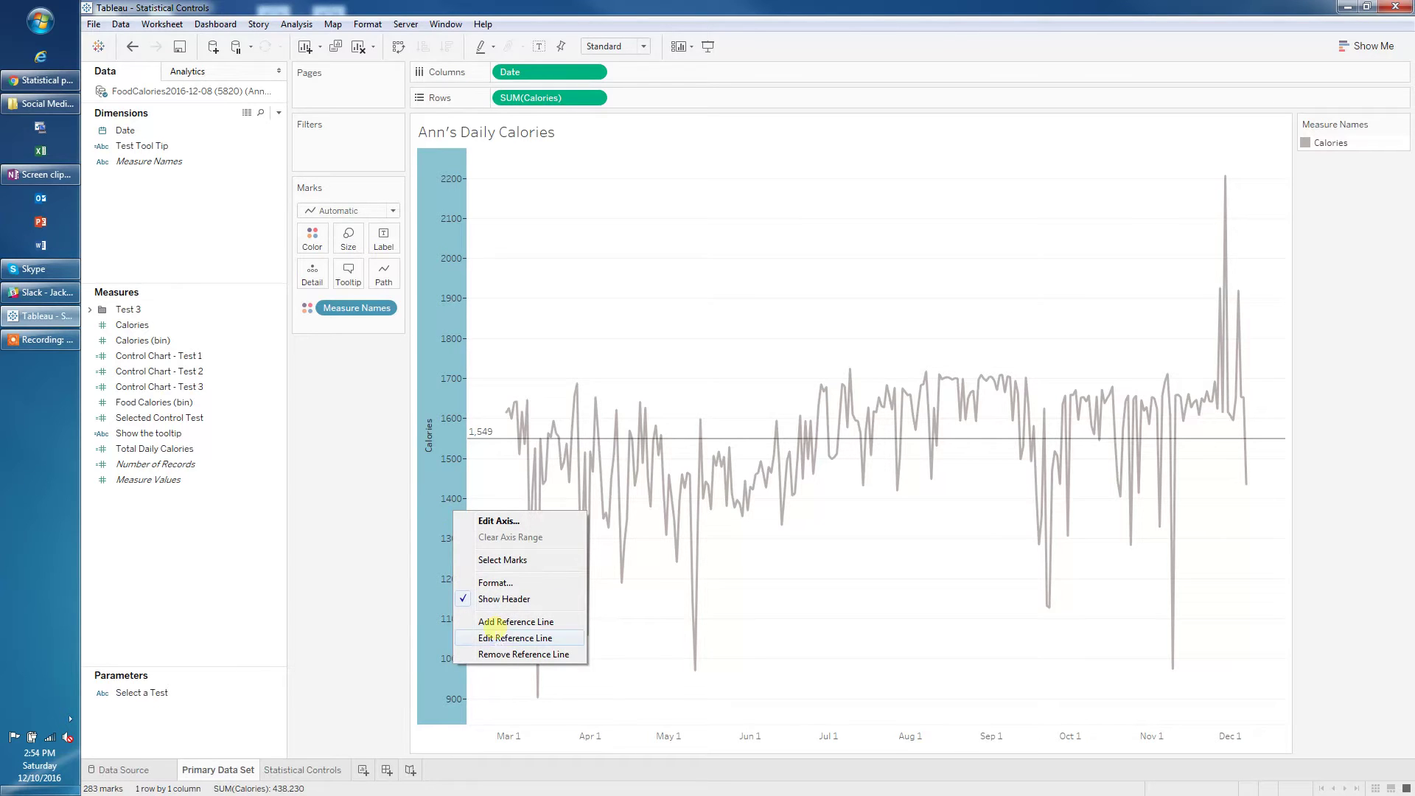
{"action": "left_click", "coordinate": [516, 621]}
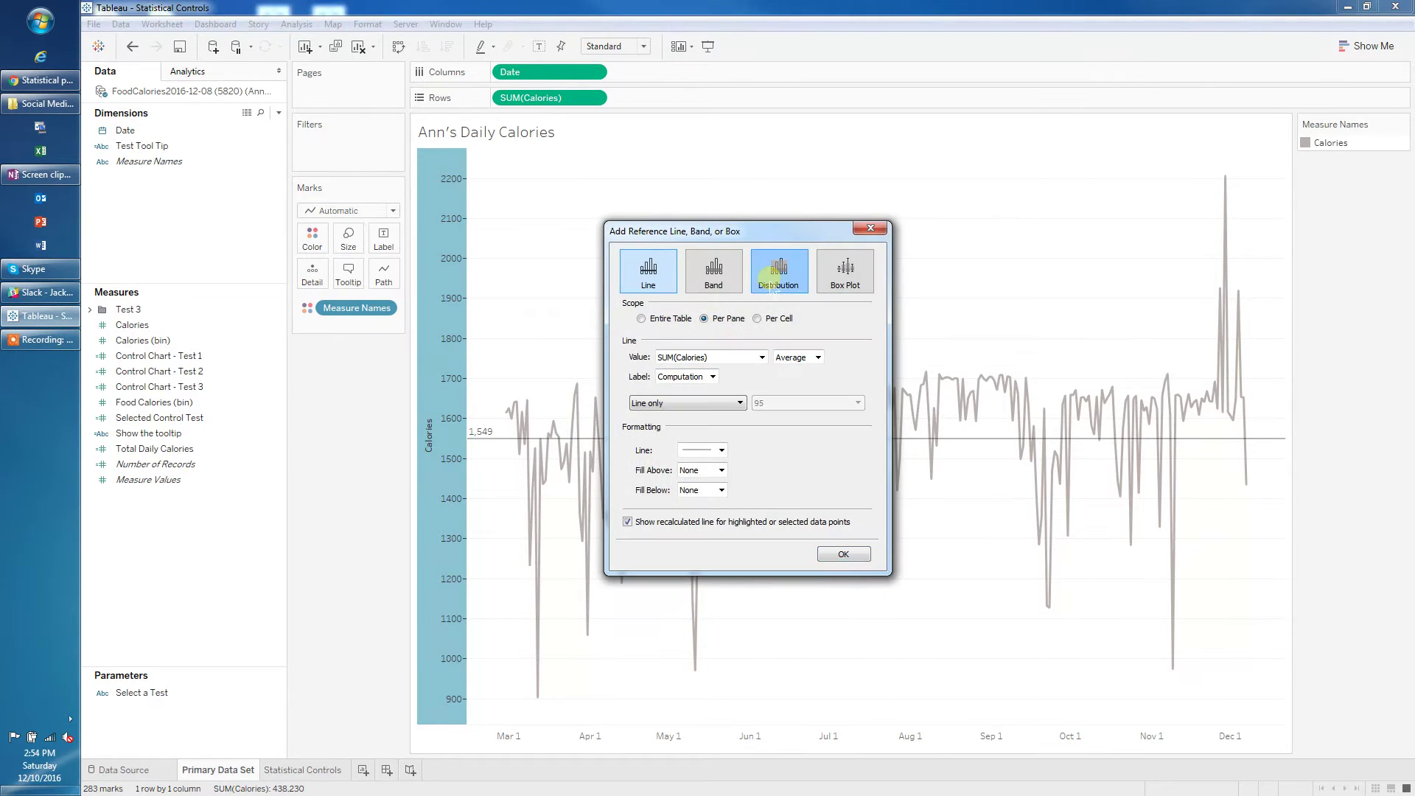
{"action": "left_click", "coordinate": [779, 270]}
{"action": "left_click", "coordinate": [745, 357]}
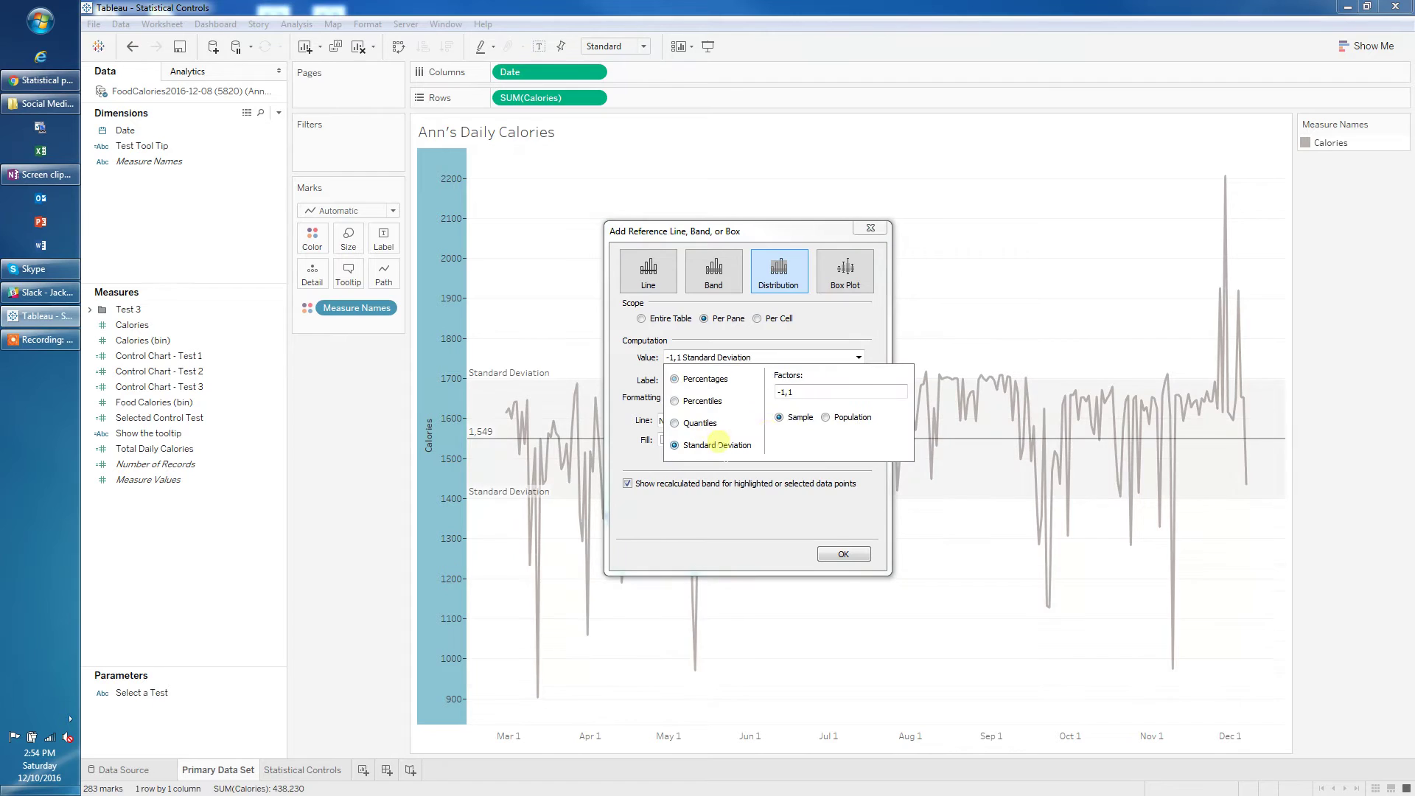
{"action": "left_click", "coordinate": [780, 392]}
{"action": "key", "text": "Delete"}
{"action": "type", "text": "3"}
{"action": "key", "text": "Delete"}
{"action": "type", "text": "3"}
{"action": "left_click", "coordinate": [755, 525]}
{"action": "left_click", "coordinate": [841, 553]}
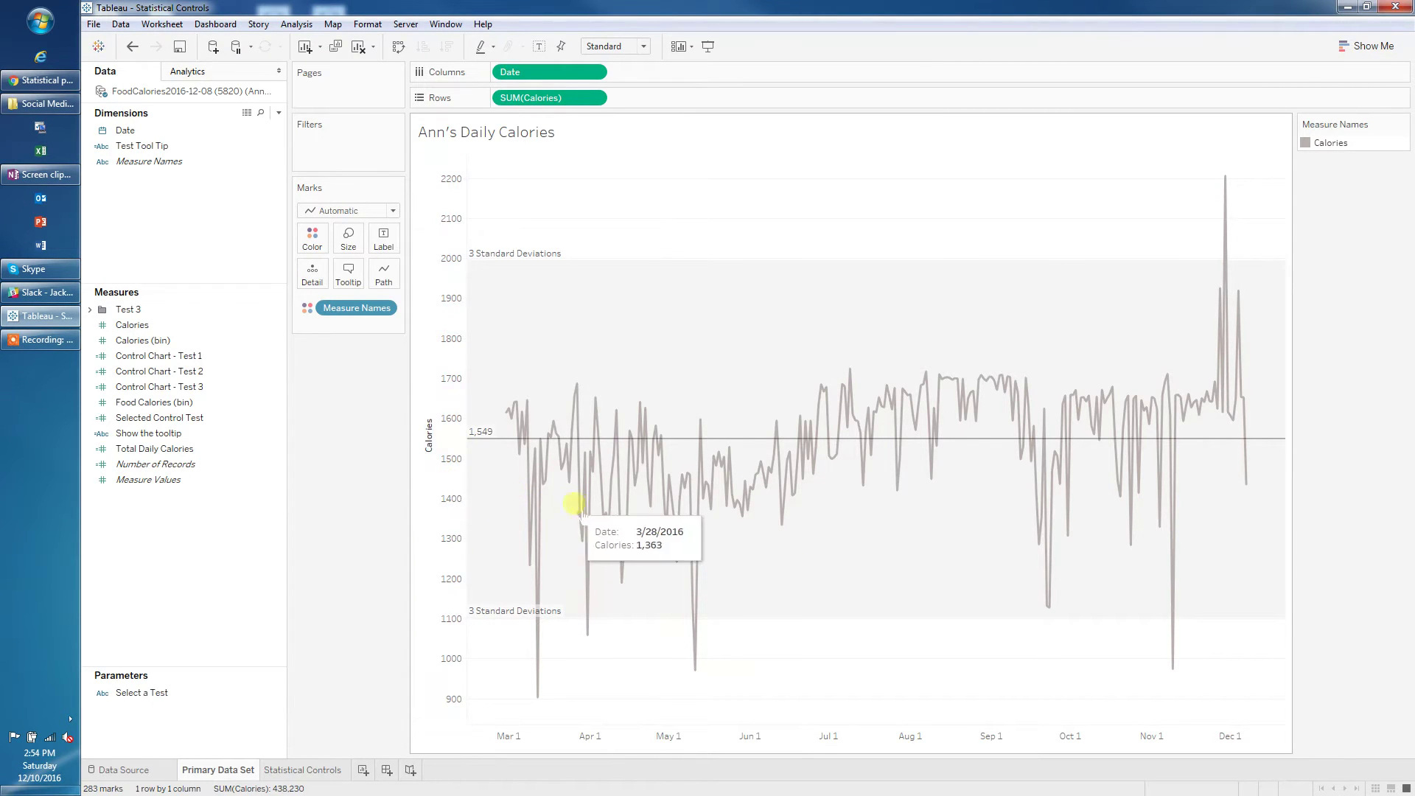
- Review the 68–95–99.7 rule article in Chrome, then minimize the browser to compare with the chart
{"action": "left_click", "coordinate": [29, 81]}
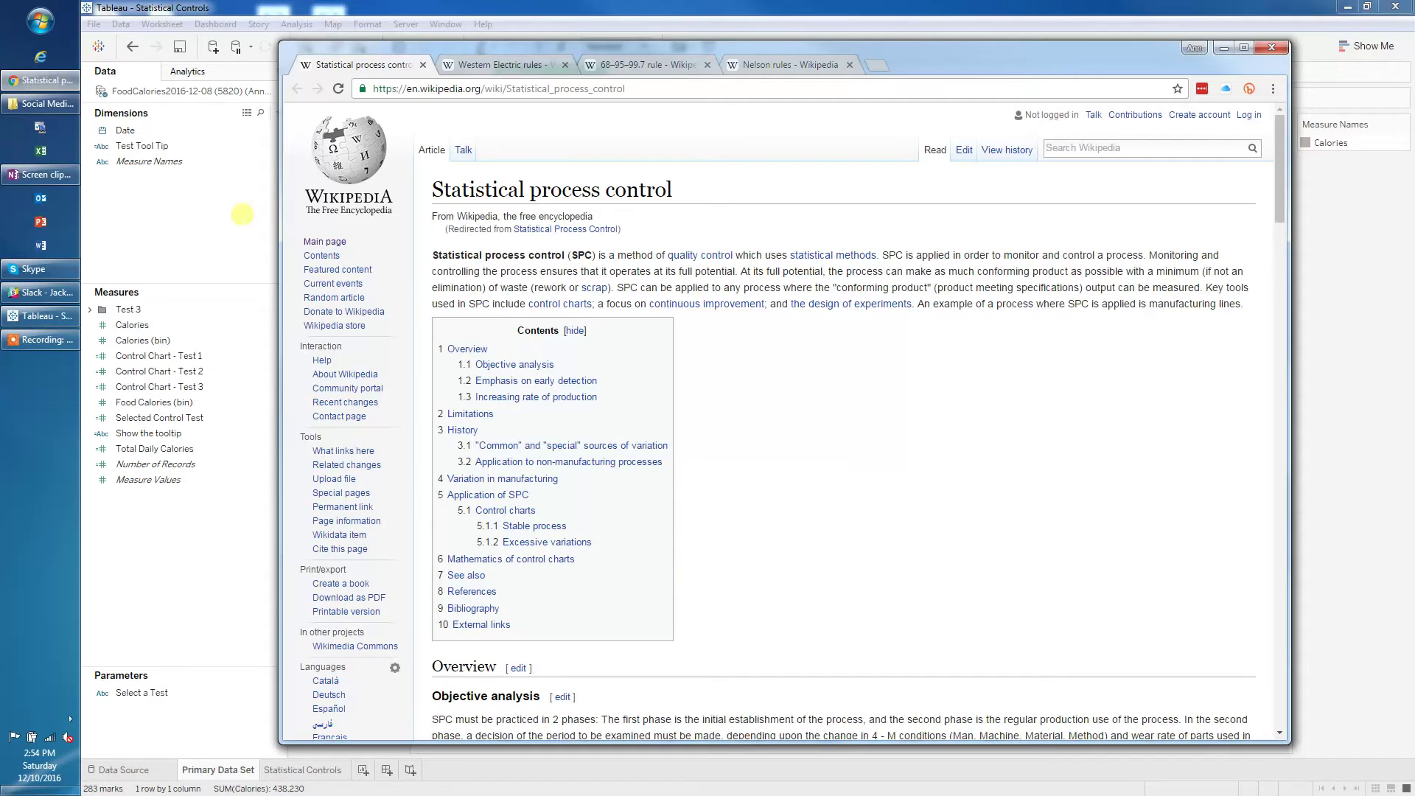
{"action": "left_click", "coordinate": [645, 65]}
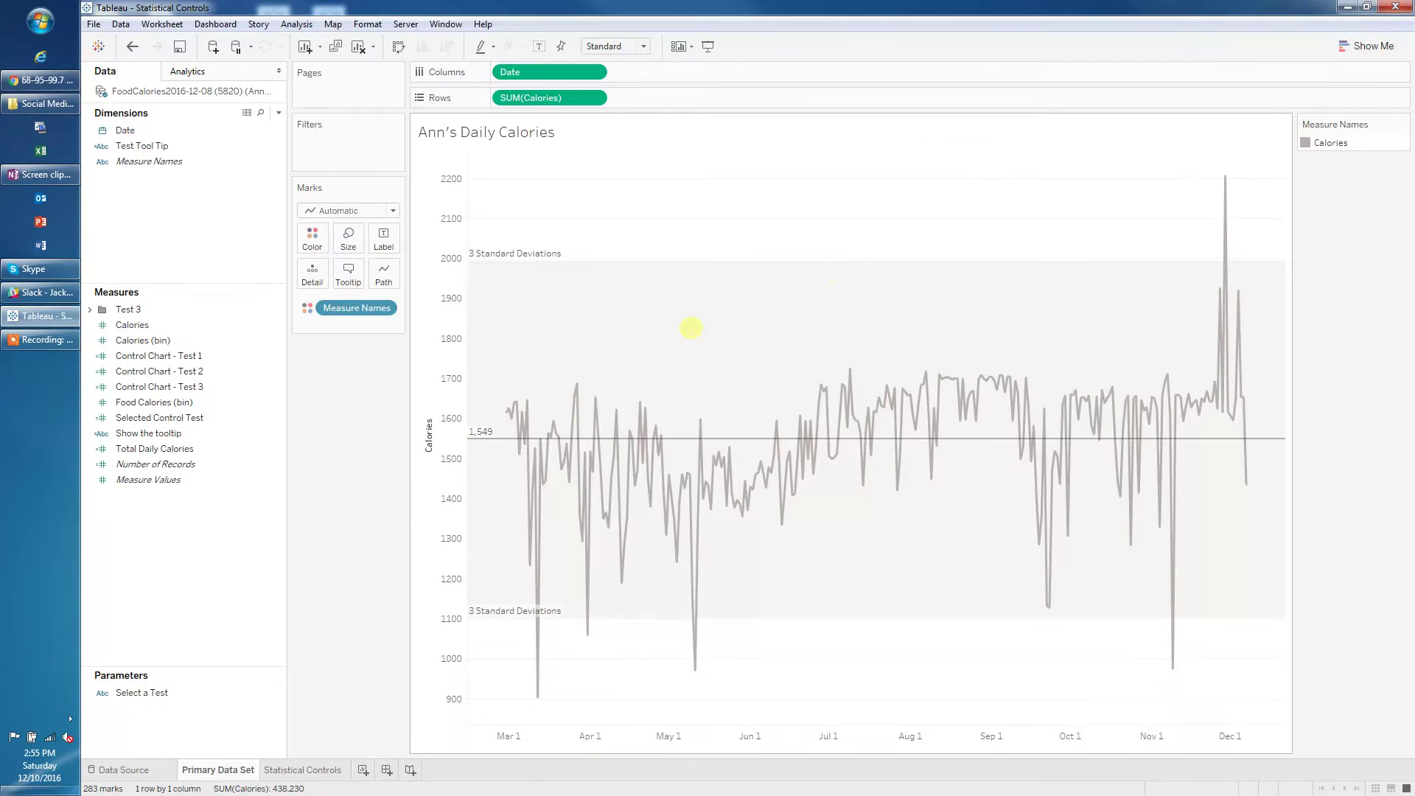
{"action": "left_click", "coordinate": [1223, 47]}
- Restore Chrome, nudge its window right, and view the Western Electric rules article
{"action": "left_click", "coordinate": [54, 87]}
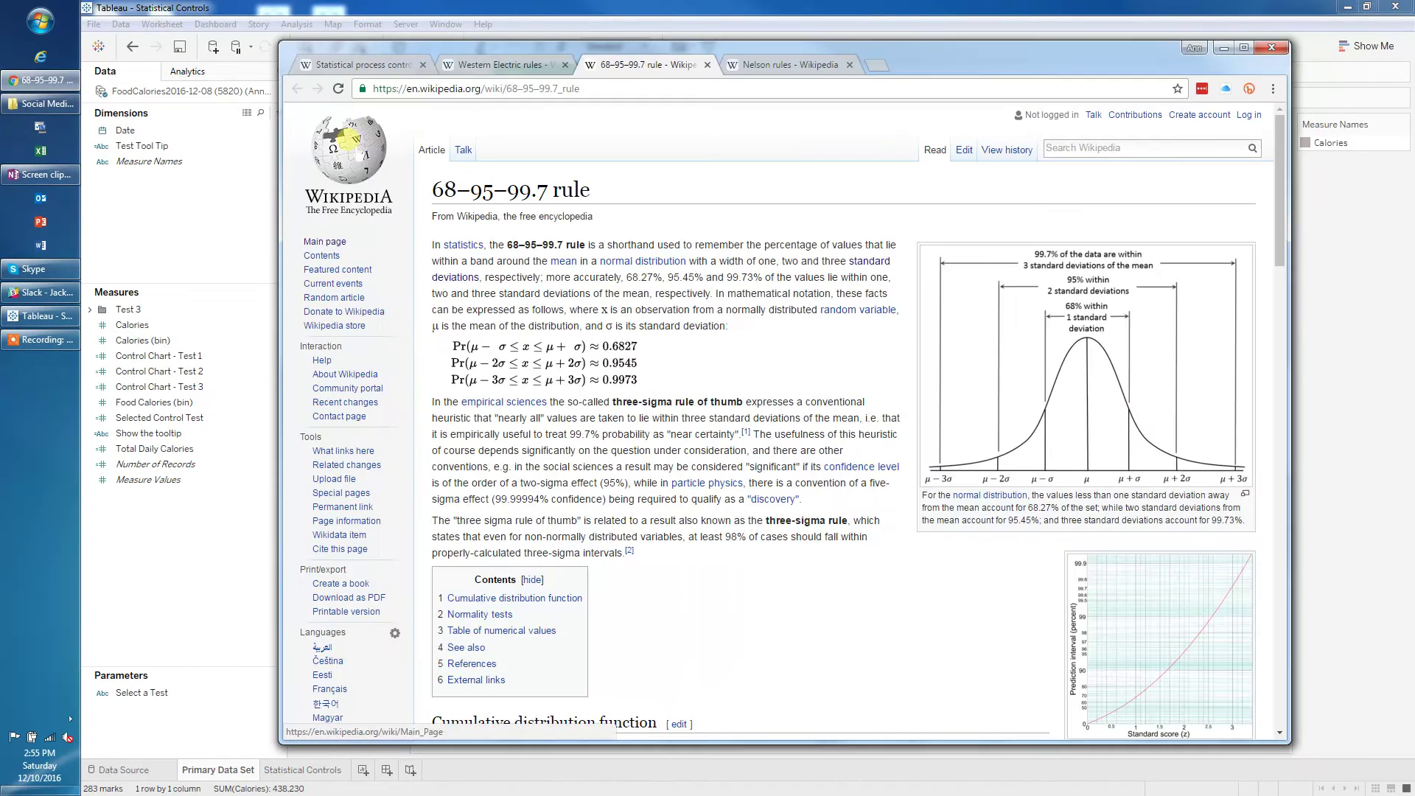
{"action": "left_click", "coordinate": [369, 65]}
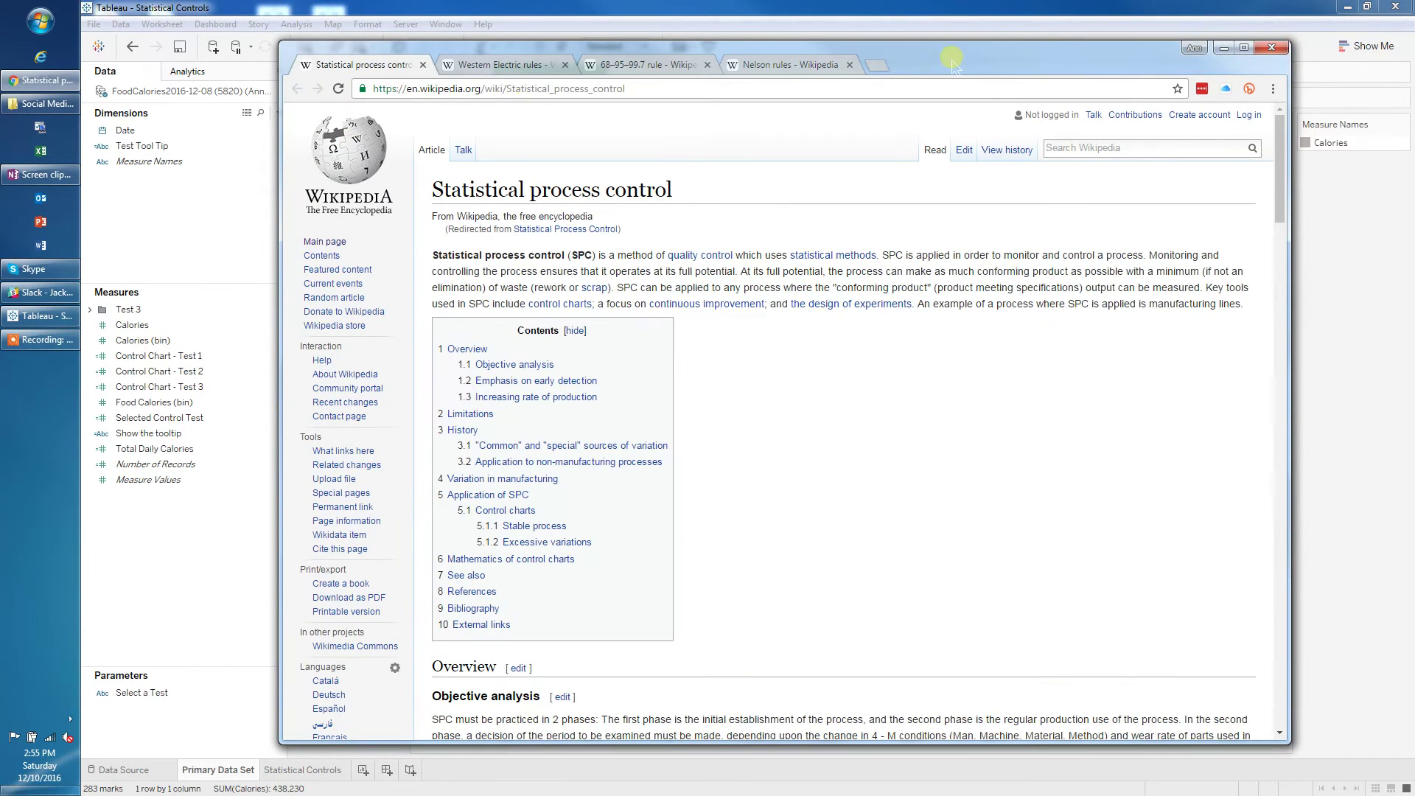
{"action": "left_click_drag", "start_coordinate": [948, 59], "coordinate": [989, 59]}
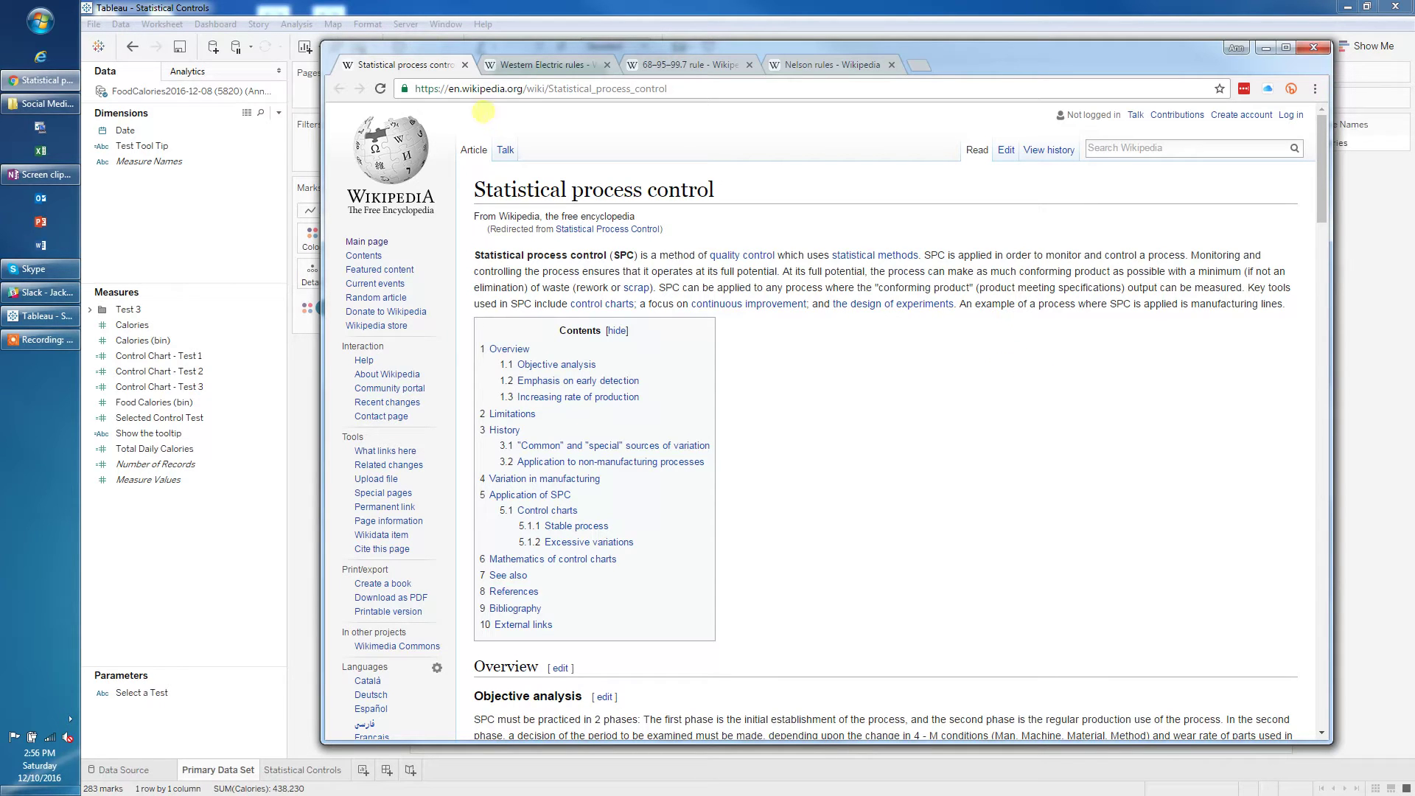
{"action": "left_click", "coordinate": [528, 66]}
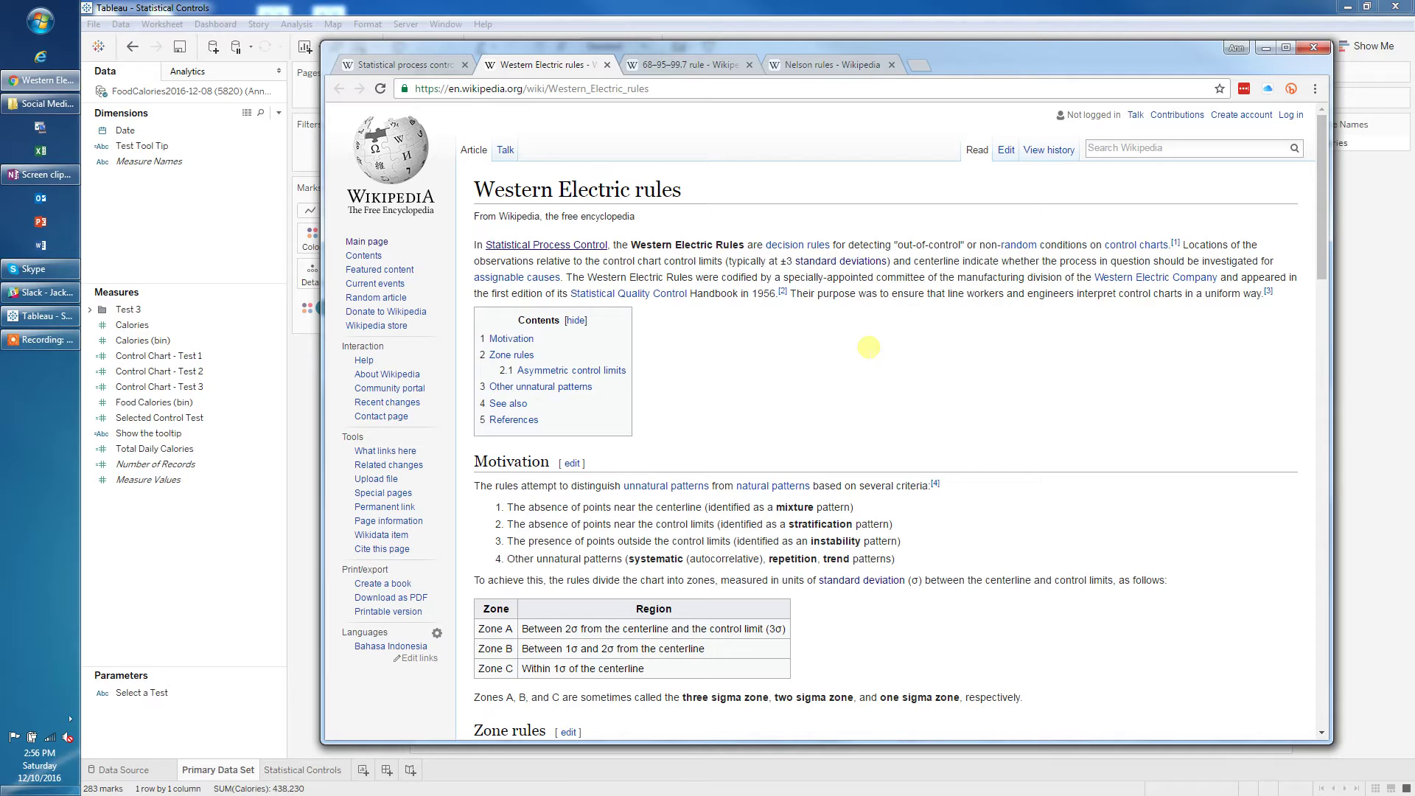
{"action": "scroll", "coordinate": [944, 344], "scroll_direction": "down", "scroll_amount": 1}
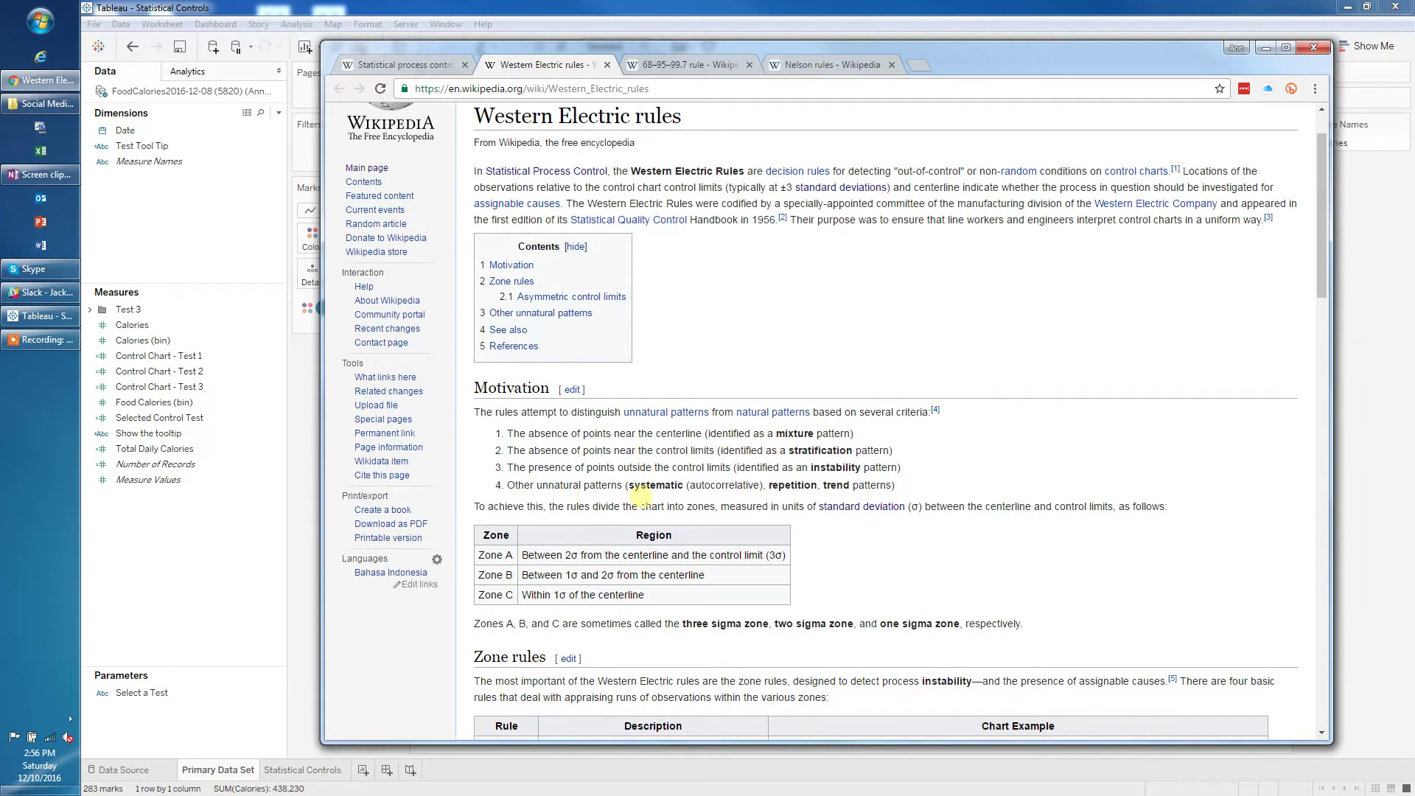
{"action": "scroll", "coordinate": [795, 494], "scroll_direction": "down", "scroll_amount": 1}
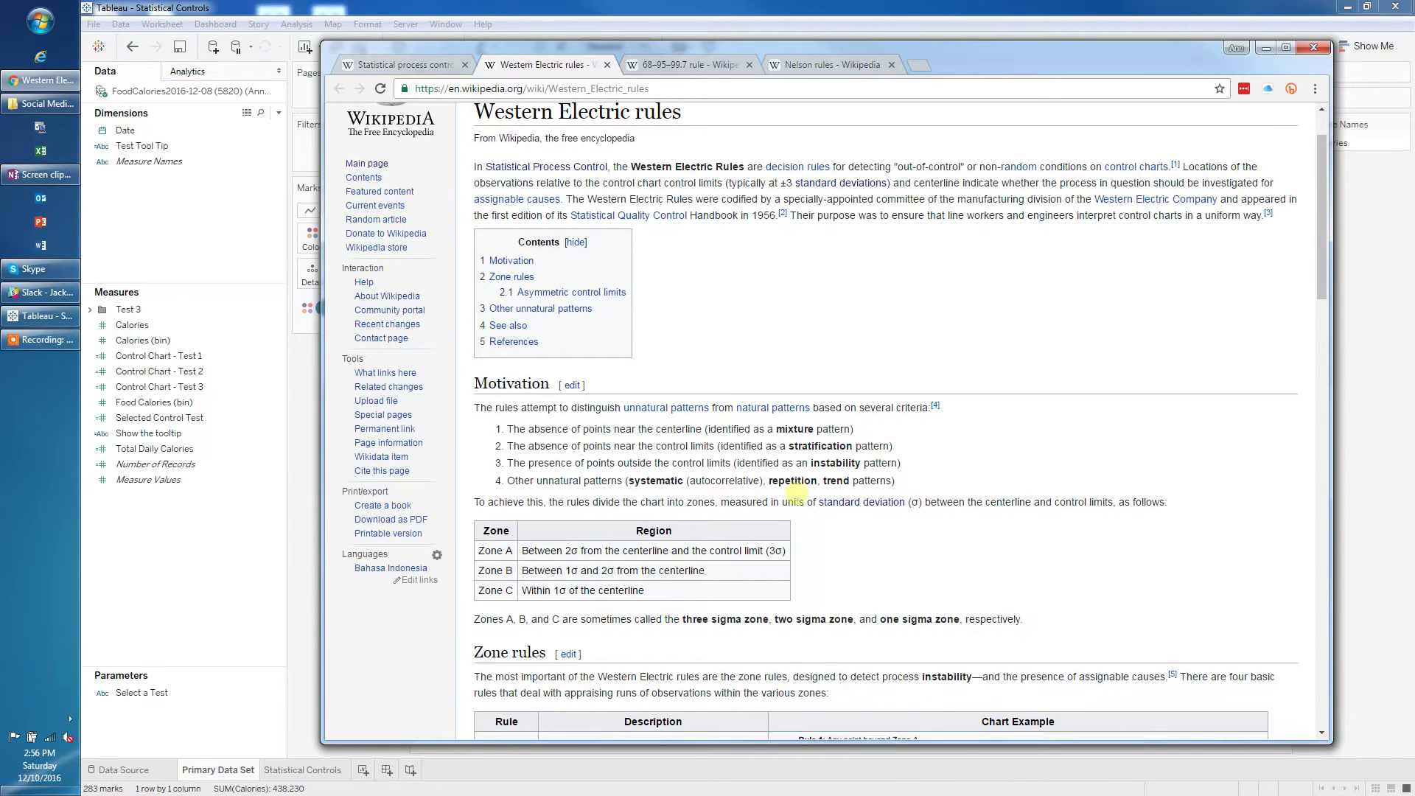
{"action": "scroll", "coordinate": [1017, 447], "scroll_direction": "down", "scroll_amount": 5}
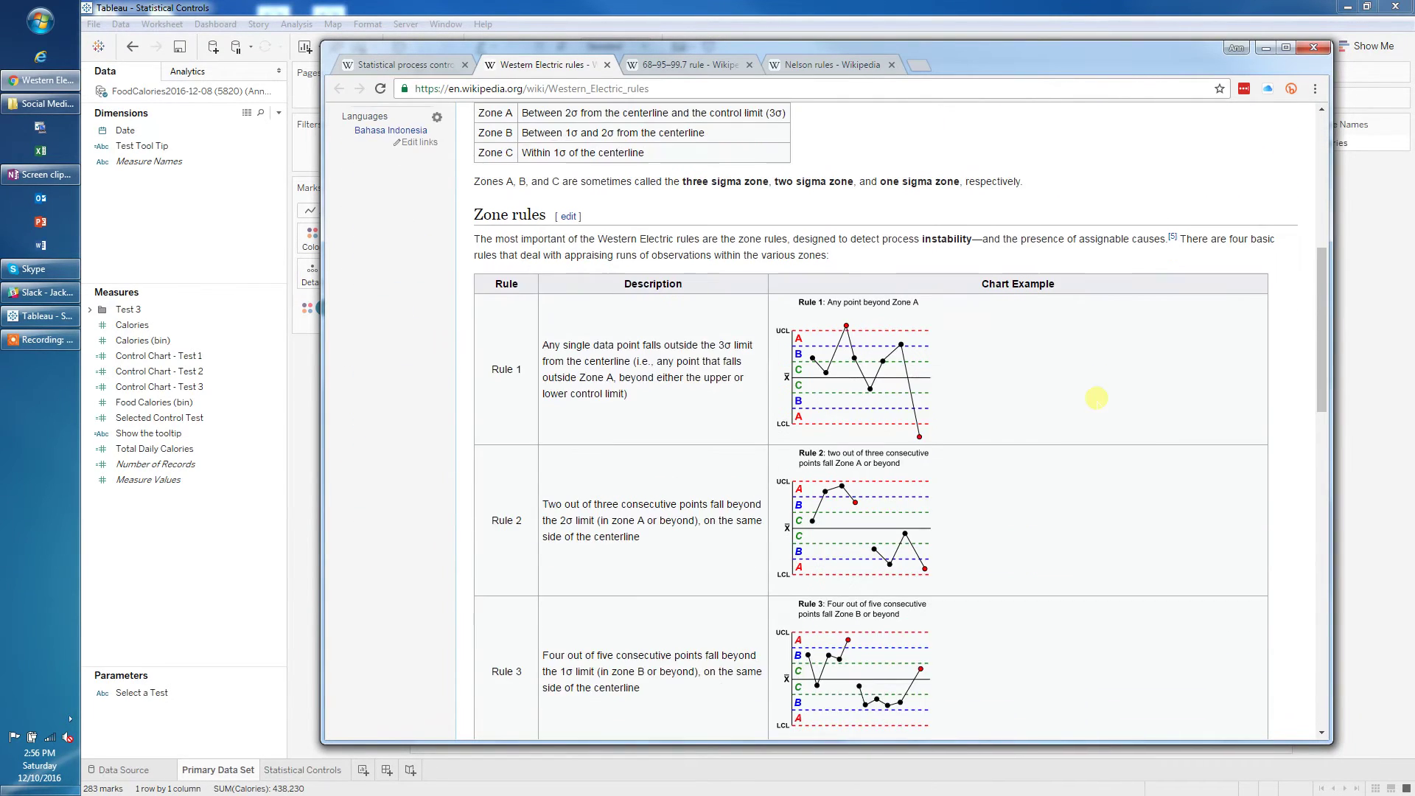
{"action": "scroll", "coordinate": [1096, 398], "scroll_direction": "down", "scroll_amount": 1}
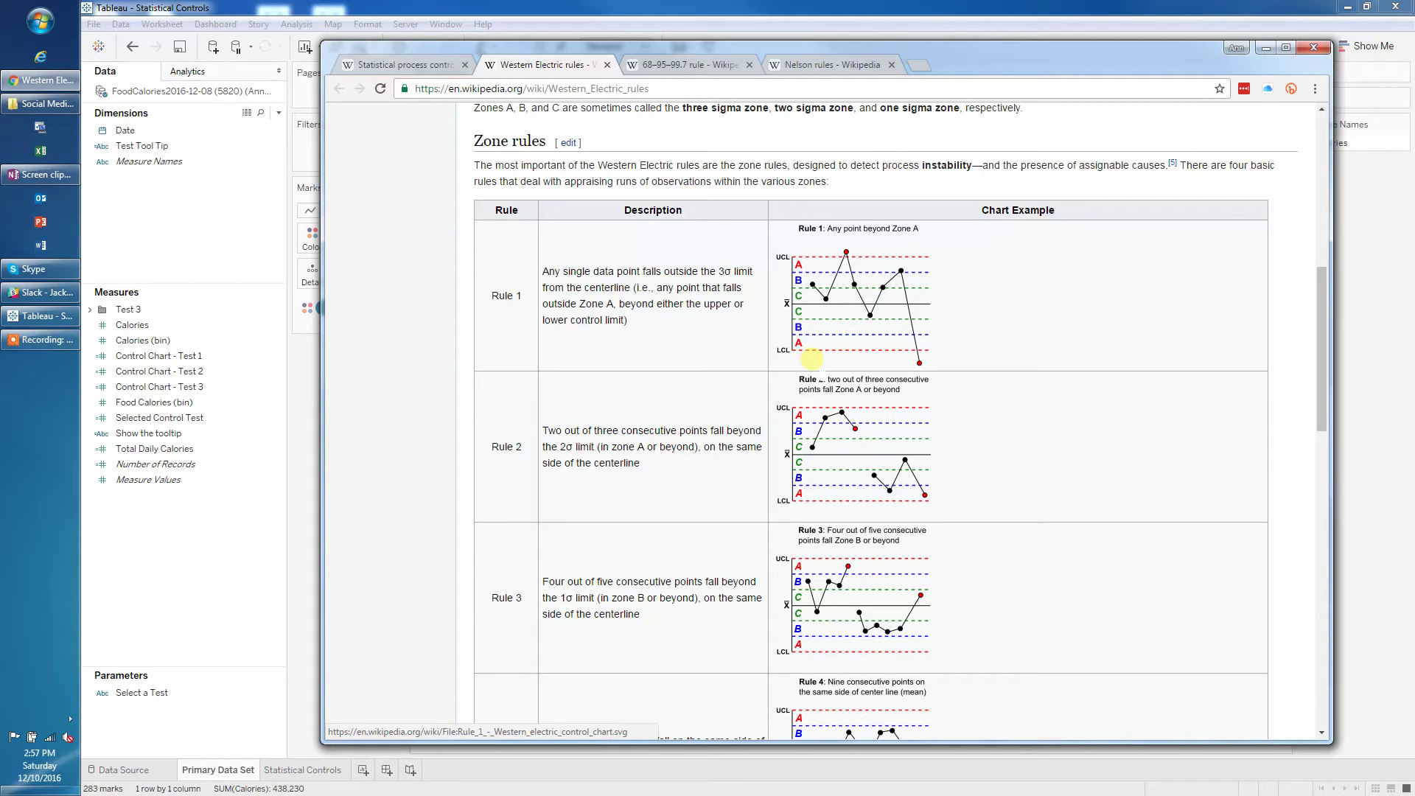
{"action": "scroll", "coordinate": [1060, 378], "scroll_direction": "up", "scroll_amount": 1}
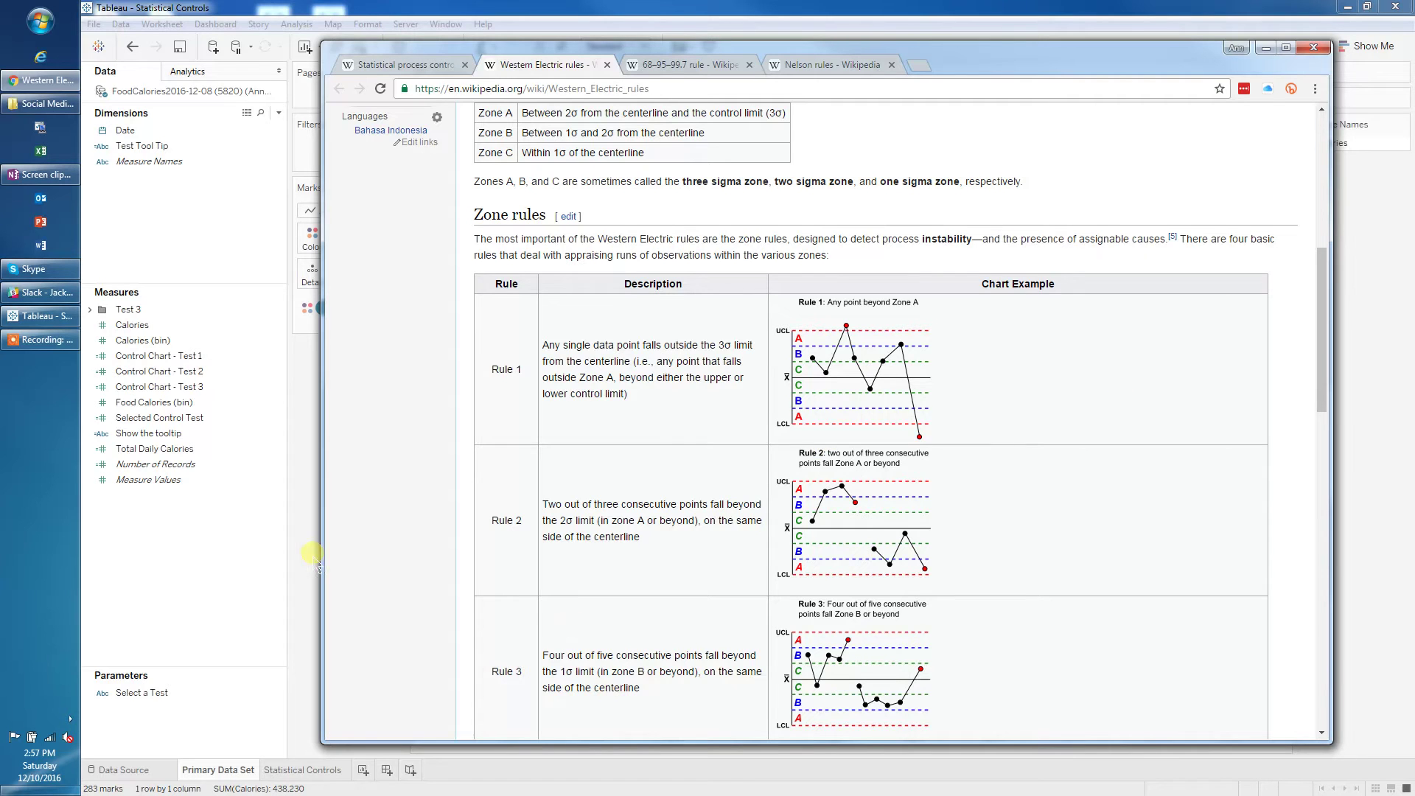
- Open the Control Chart - Test 1 calculation to inspect its ABS(...)>3*WINDOW_STDEV formula
{"action": "left_click", "coordinate": [306, 537]}
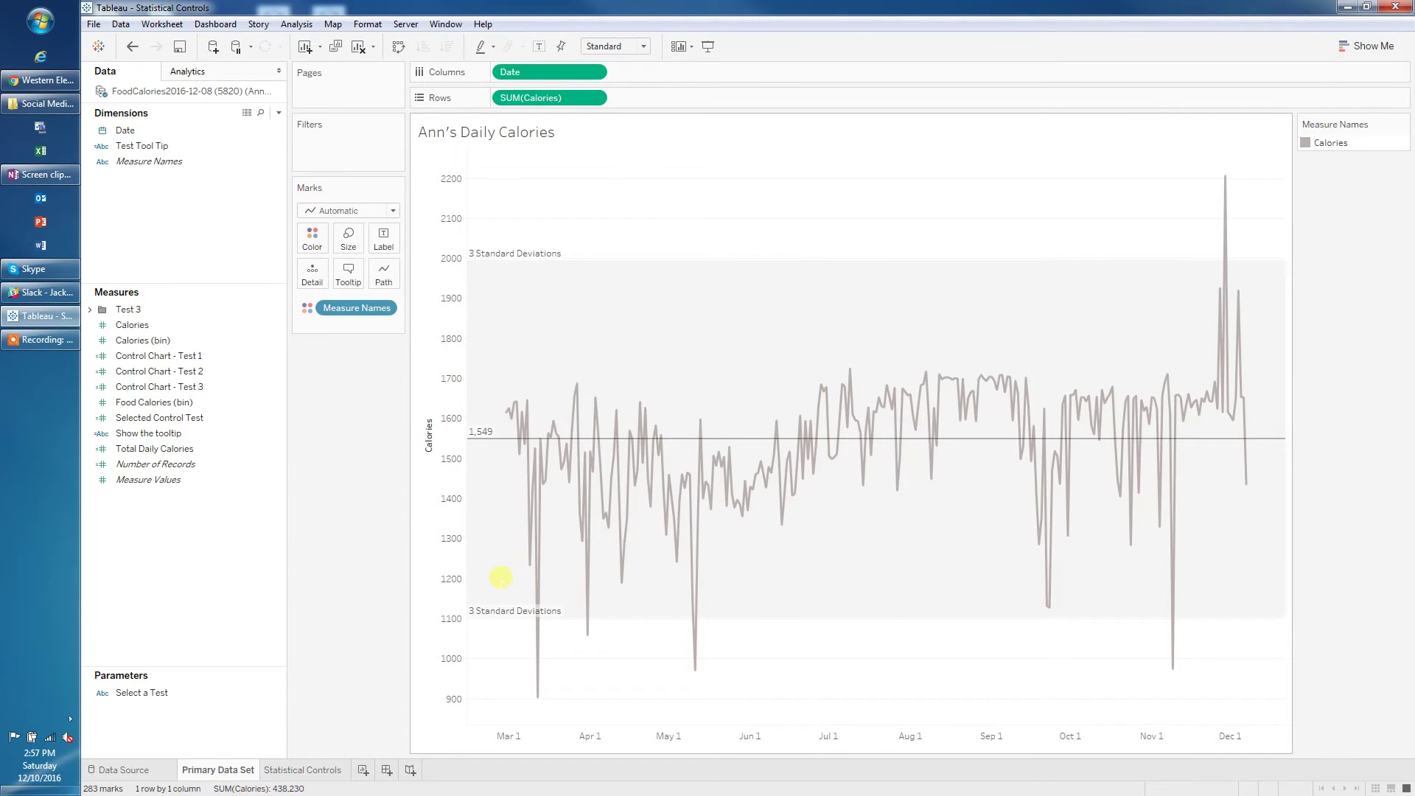
{"action": "left_click", "coordinate": [166, 356]}
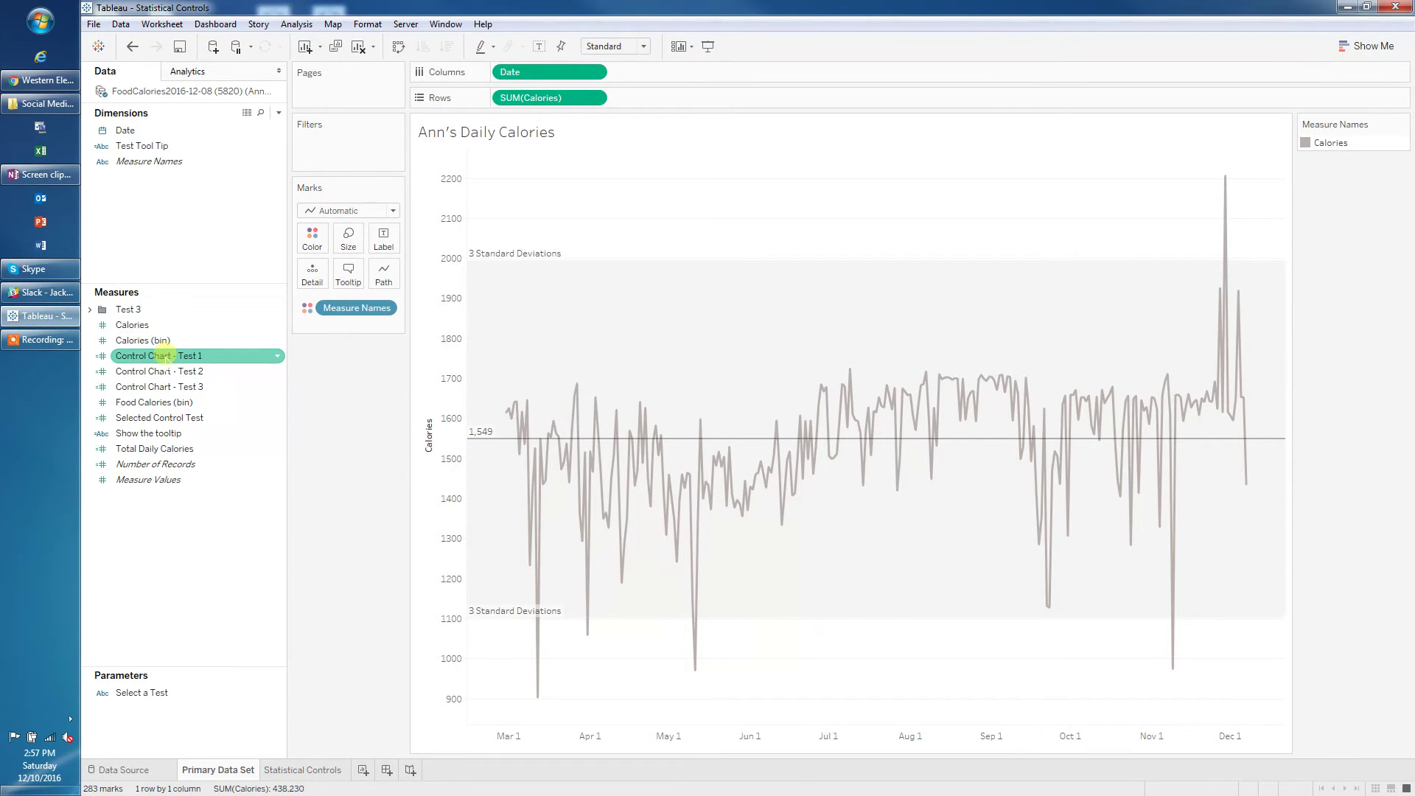
{"action": "right_click", "coordinate": [166, 355]}
{"action": "left_click", "coordinate": [201, 426]}
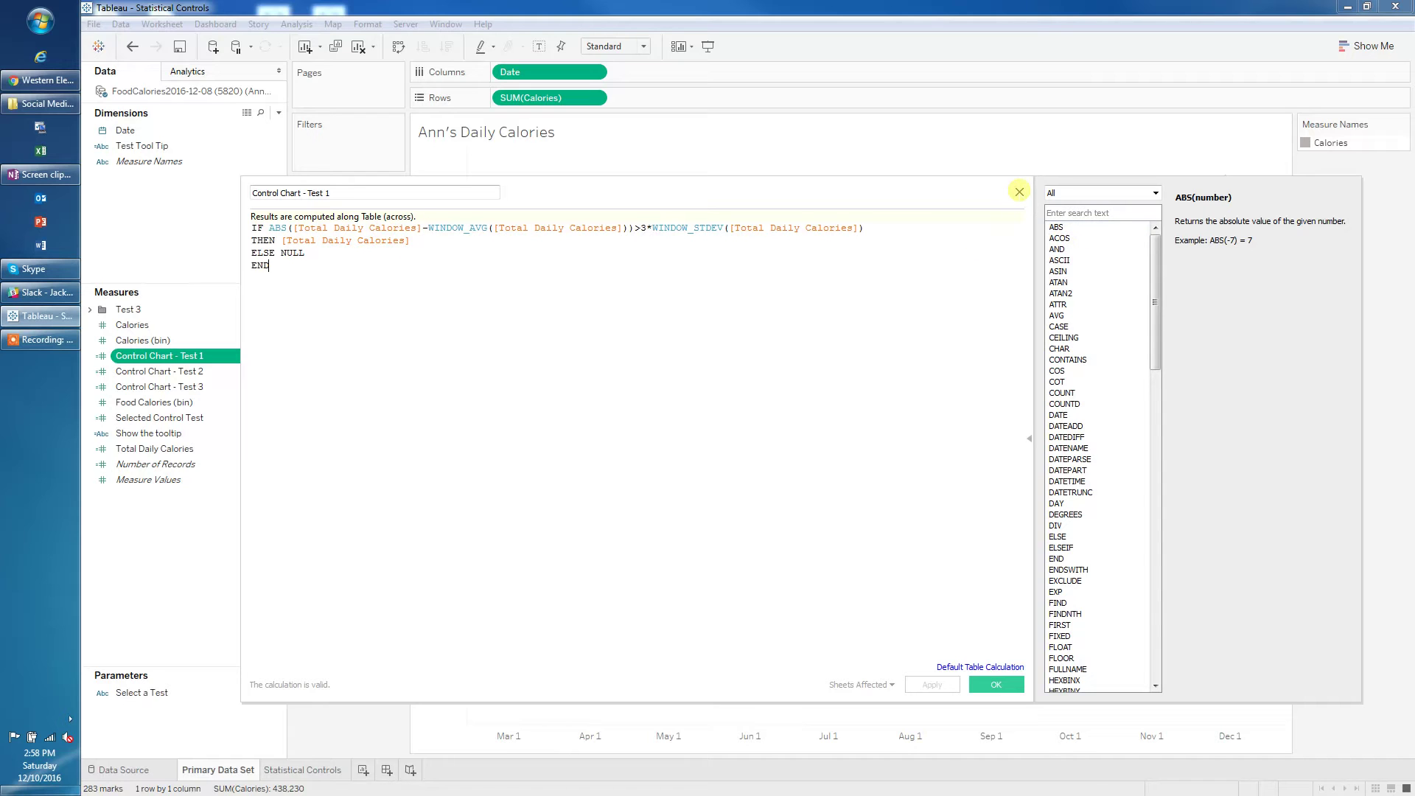
- Close the Test 1 editor and open the Total Daily Calories formula, SUM([Calories])
{"action": "left_click", "coordinate": [1020, 191]}
{"action": "right_click", "coordinate": [202, 449]}
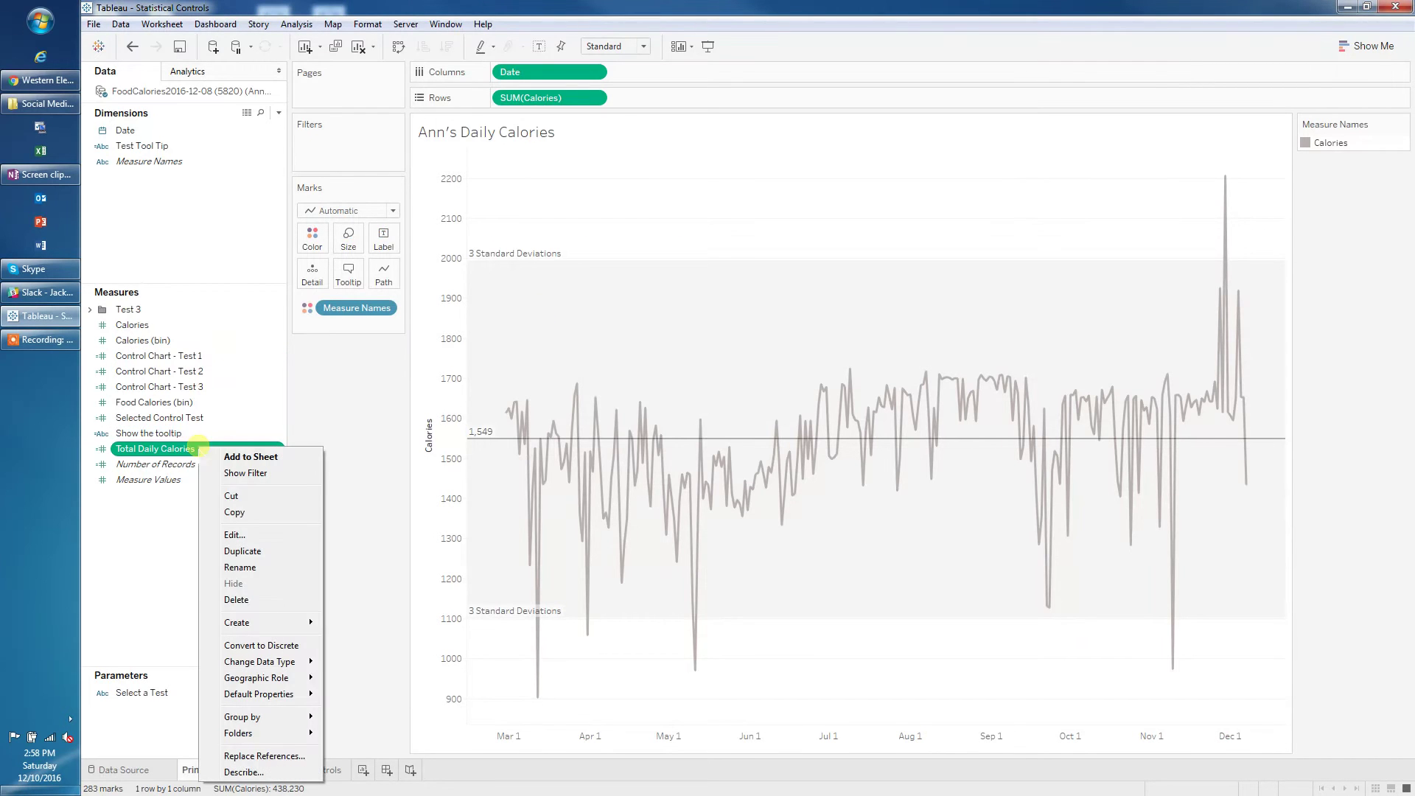
{"action": "left_click", "coordinate": [250, 536]}
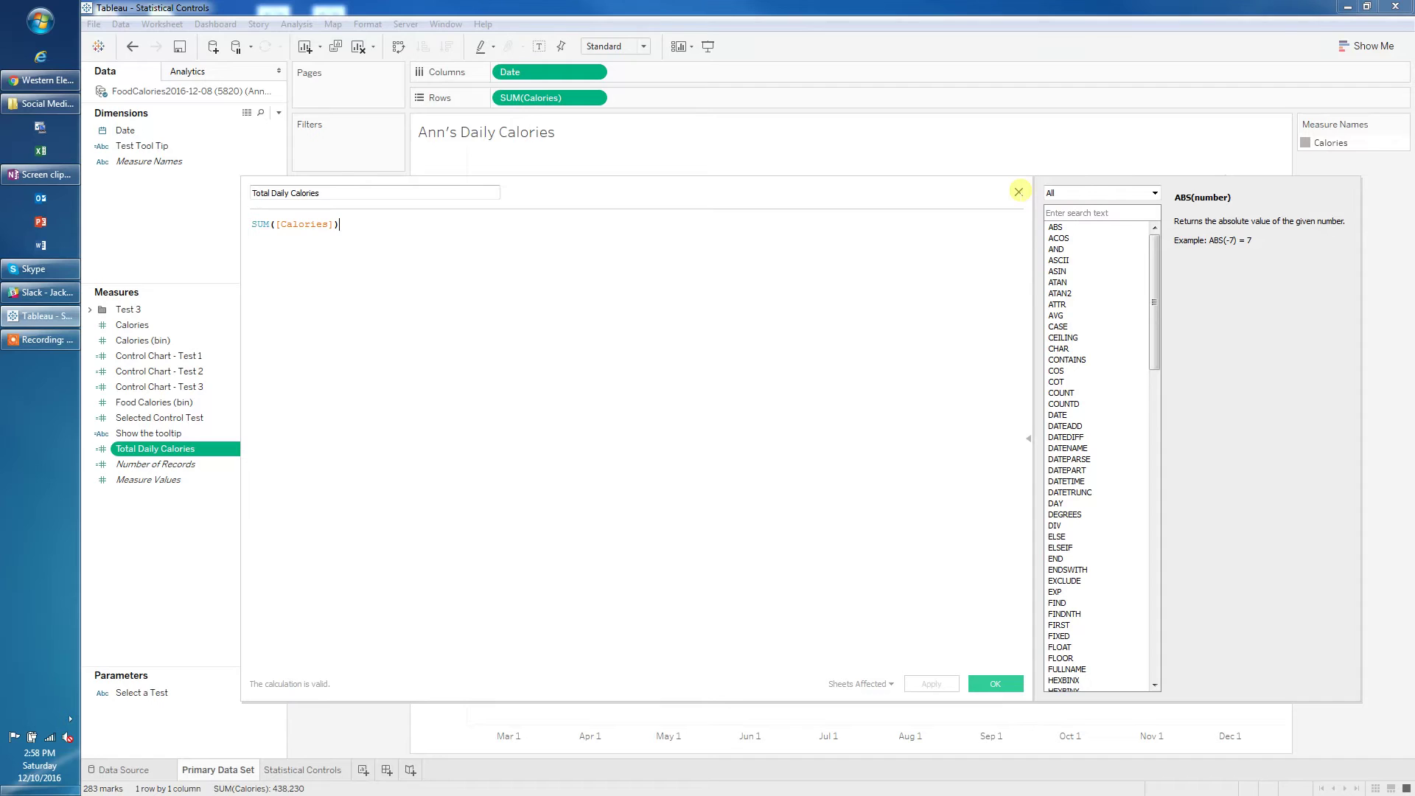
{"action": "left_click", "coordinate": [1019, 192]}
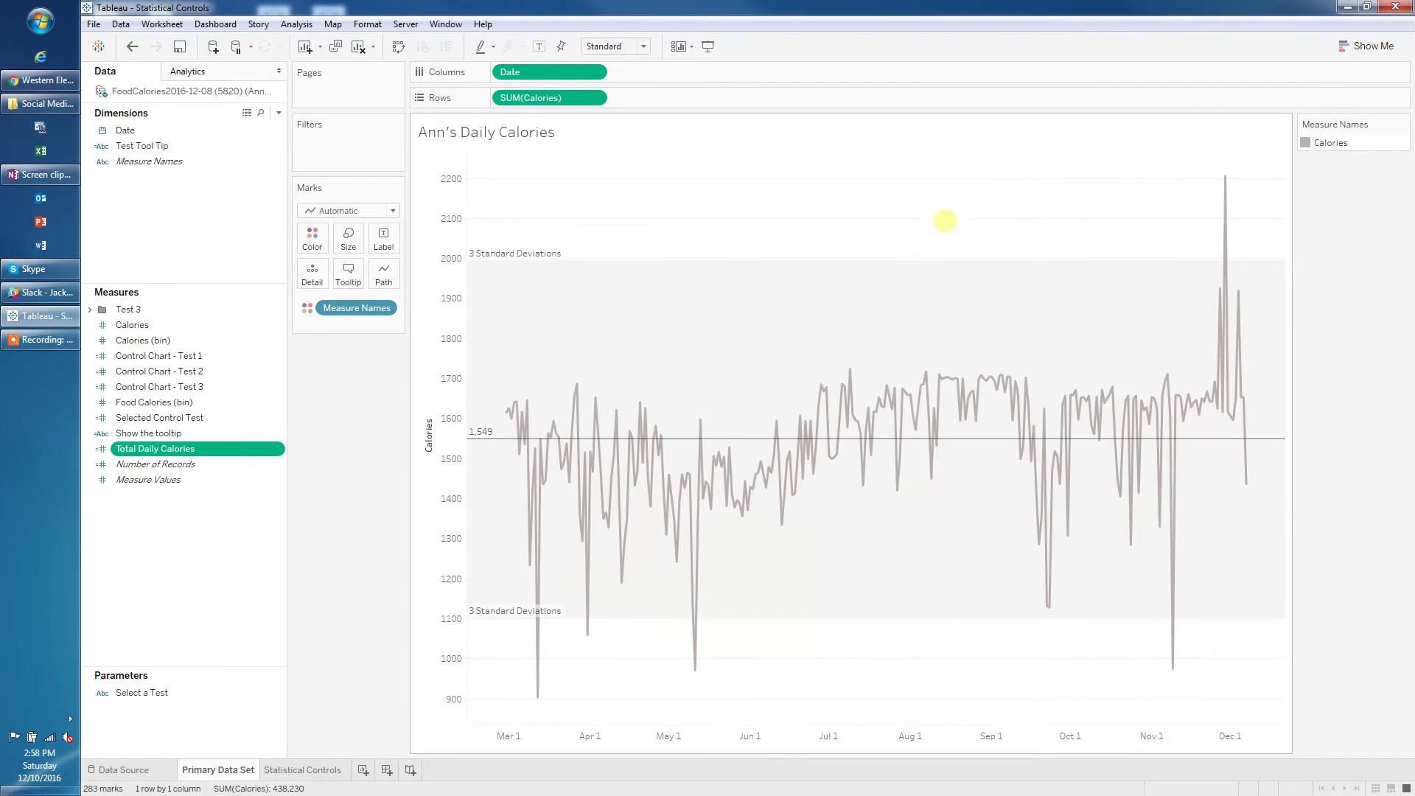
{"action": "left_click", "coordinate": [188, 356]}
{"action": "right_click", "coordinate": [188, 356]}
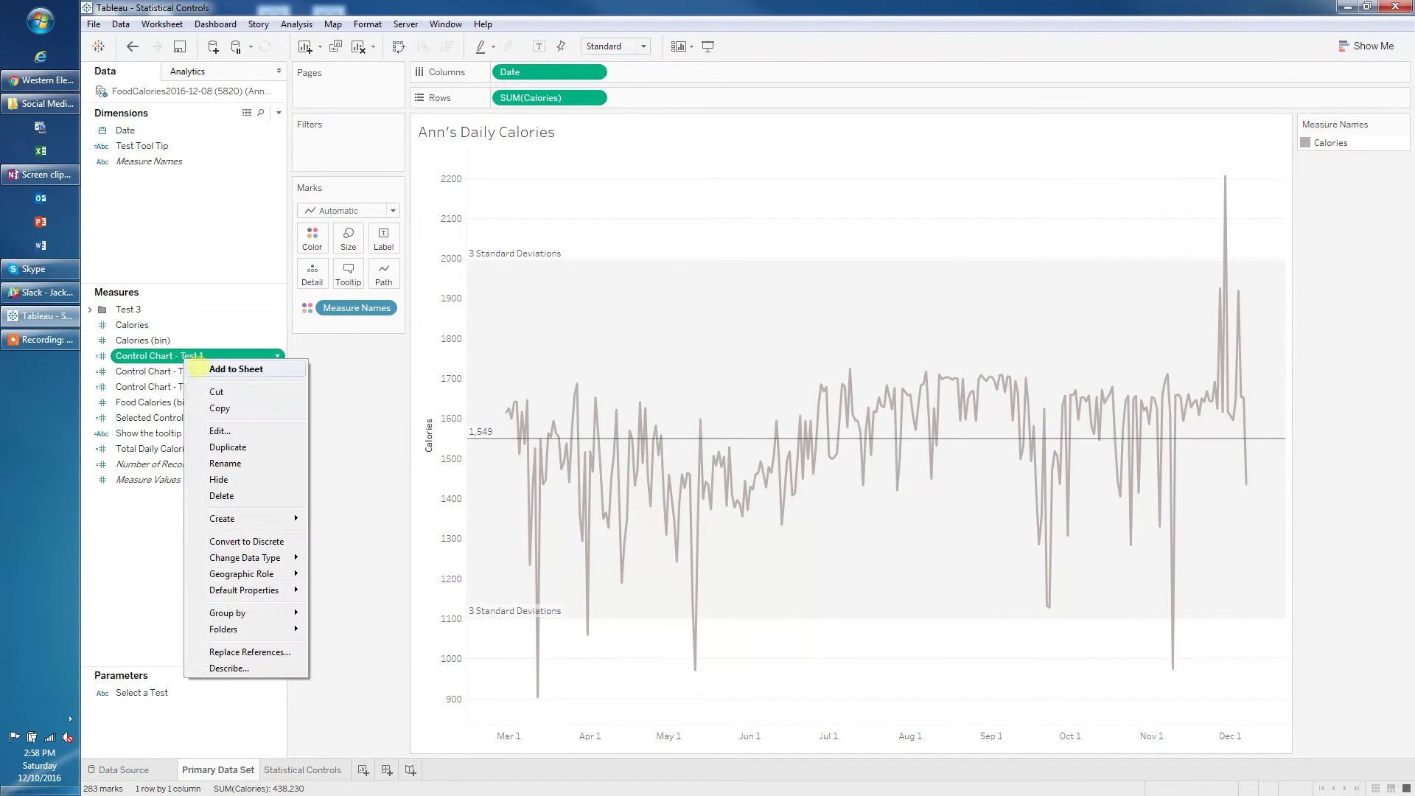
{"action": "left_click", "coordinate": [234, 430]}
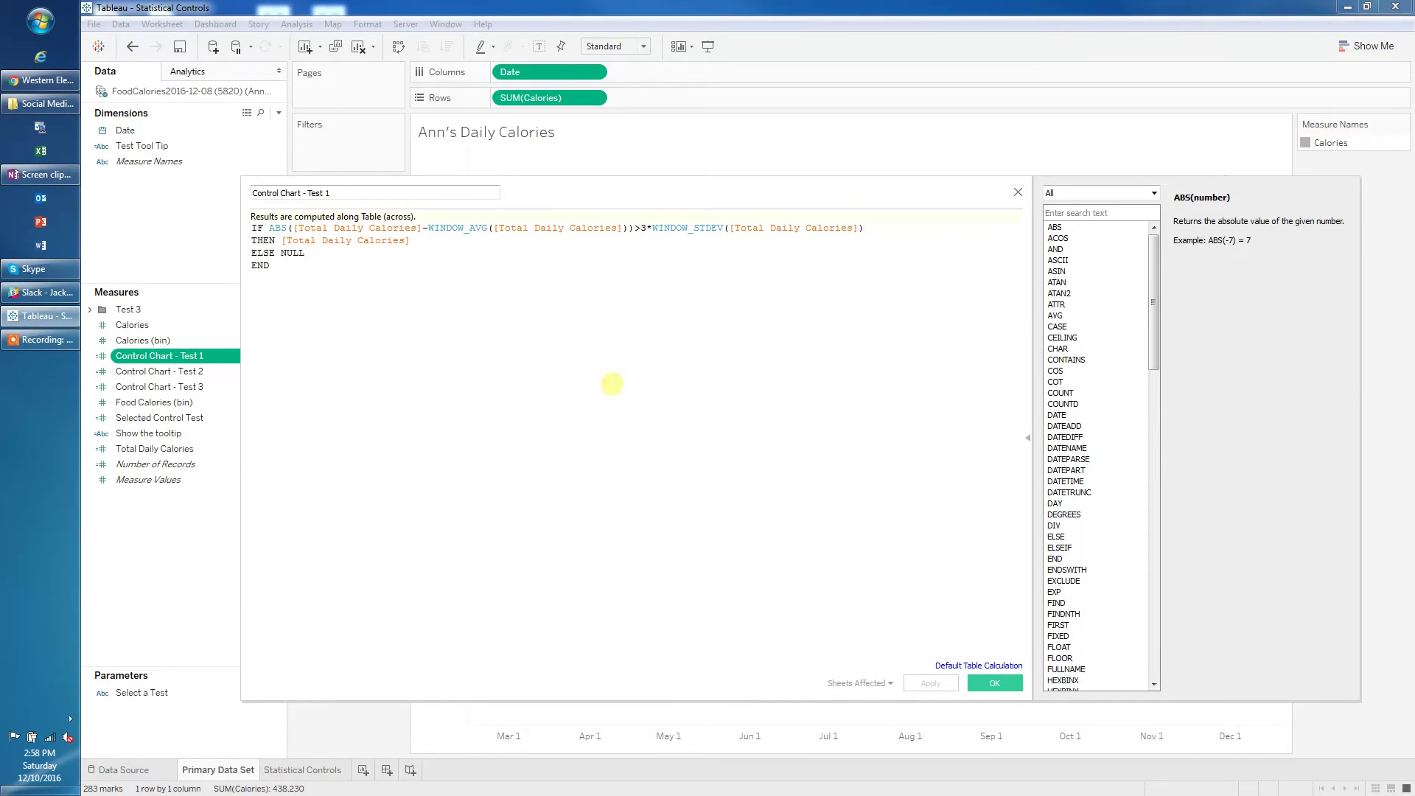
{"action": "left_click_drag", "start_coordinate": [769, 194], "coordinate": [734, 174]}
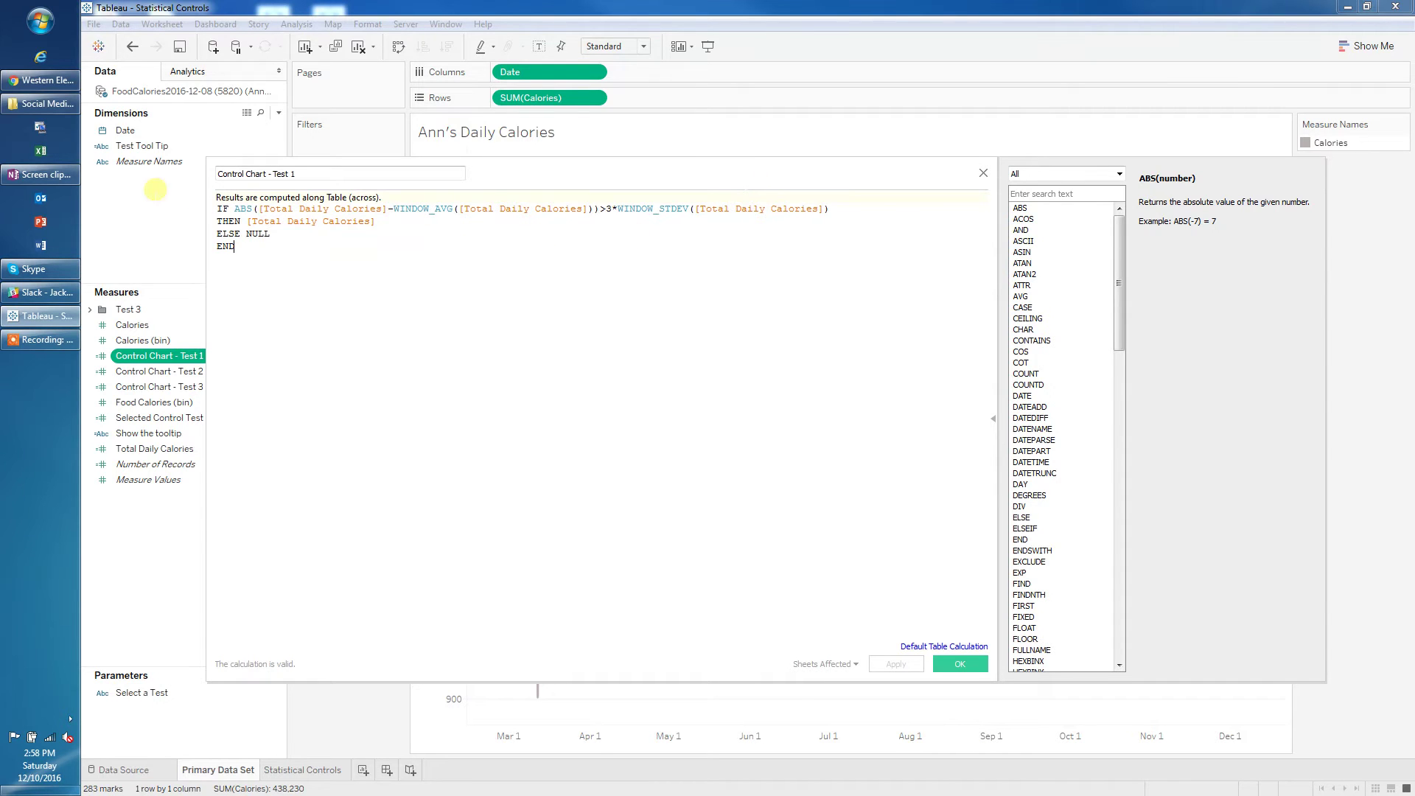
{"action": "left_click", "coordinate": [42, 87]}
{"action": "left_click_drag", "start_coordinate": [647, 61], "coordinate": [1051, 59]}
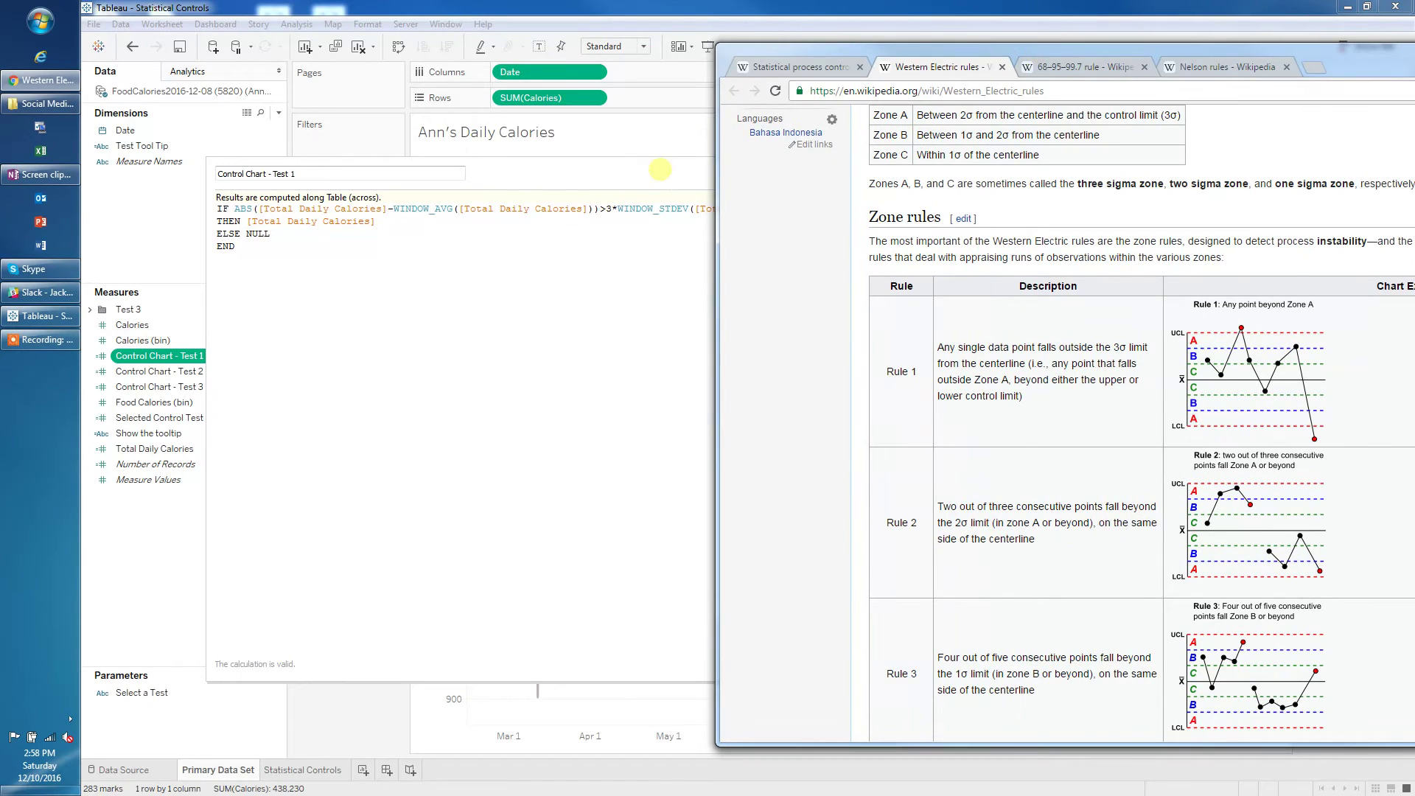
{"action": "left_click_drag", "start_coordinate": [661, 170], "coordinate": [607, 172]}
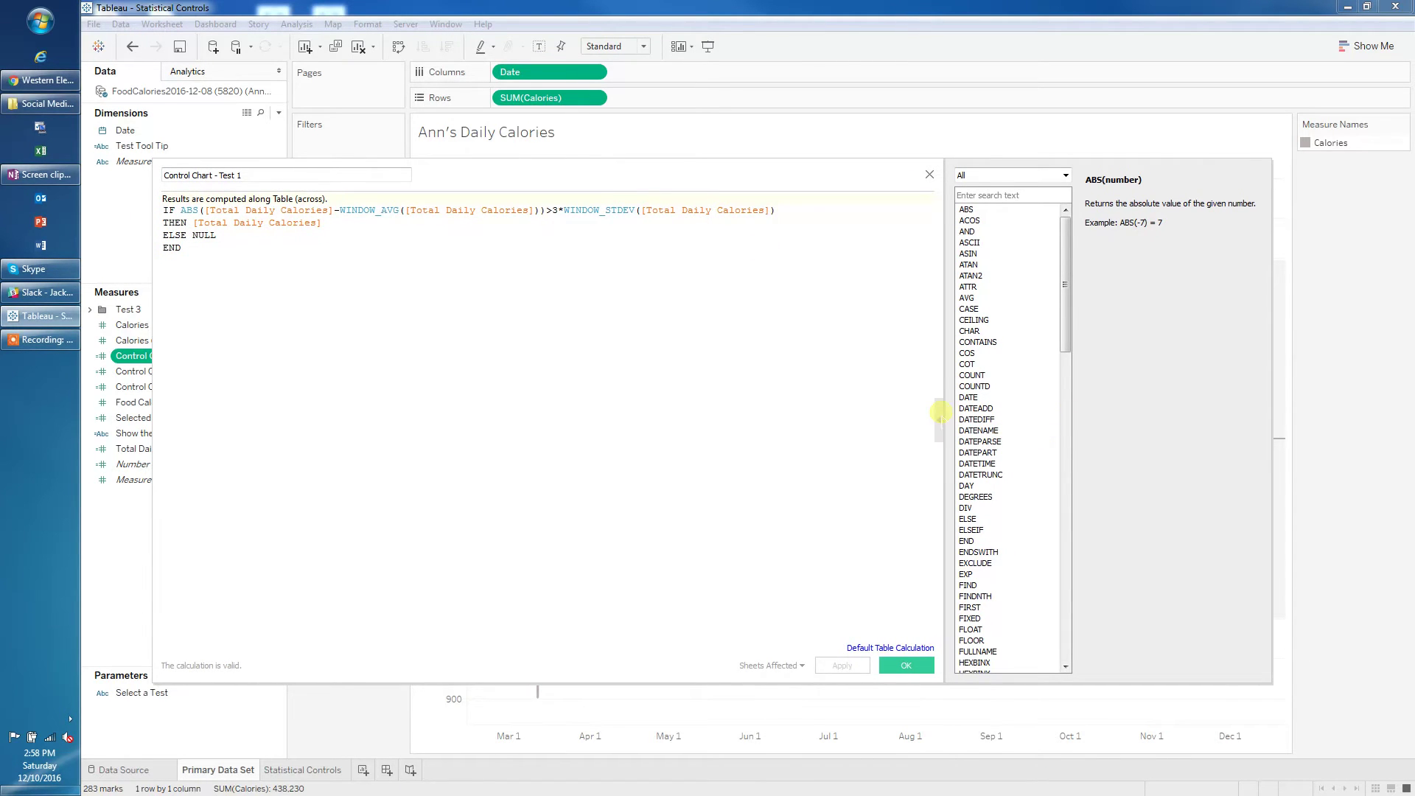
{"action": "left_click", "coordinate": [939, 416]}
{"action": "key", "text": "alt+Tab"}
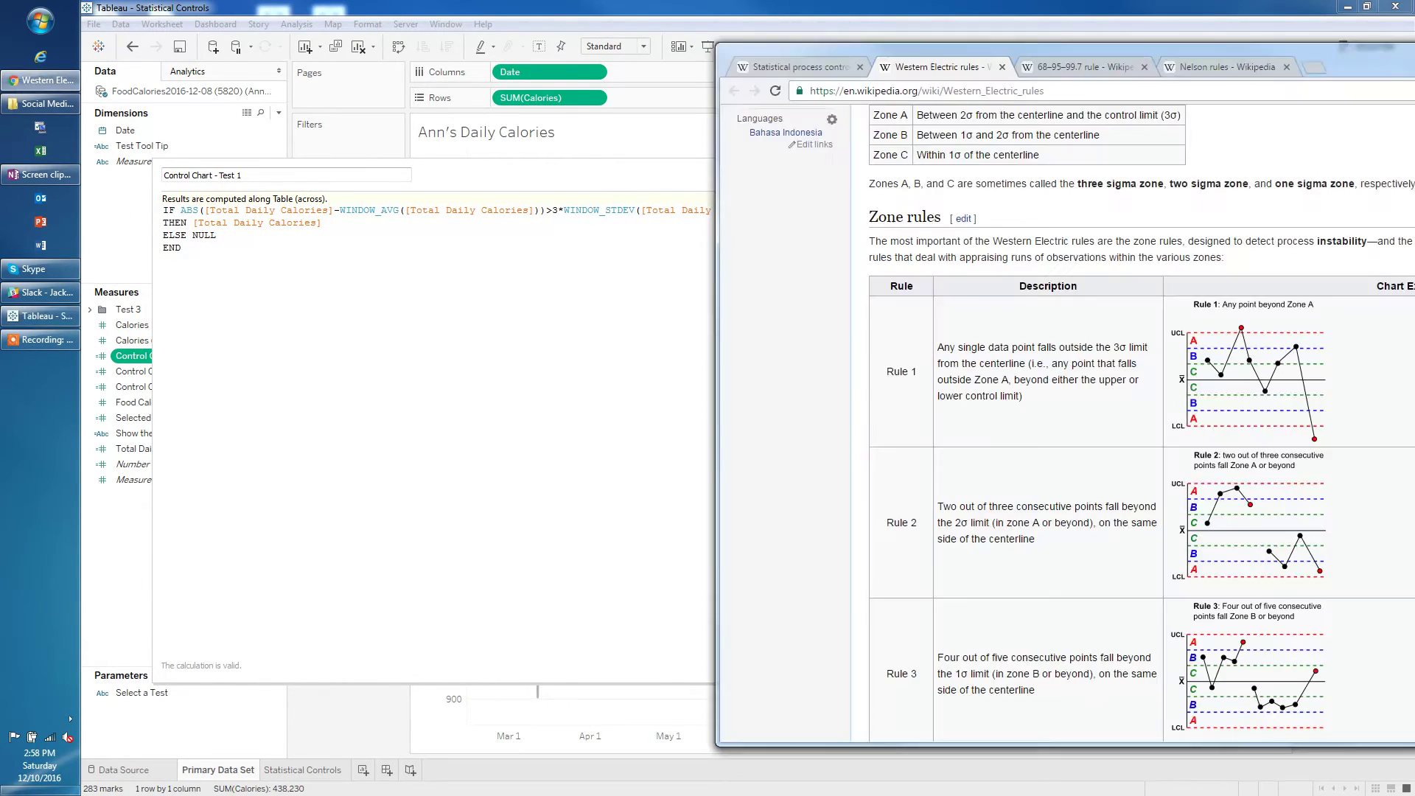
{"action": "left_click_drag", "start_coordinate": [1164, 52], "coordinate": [1203, 52]}
{"action": "left_click_drag", "start_coordinate": [671, 170], "coordinate": [623, 172]}
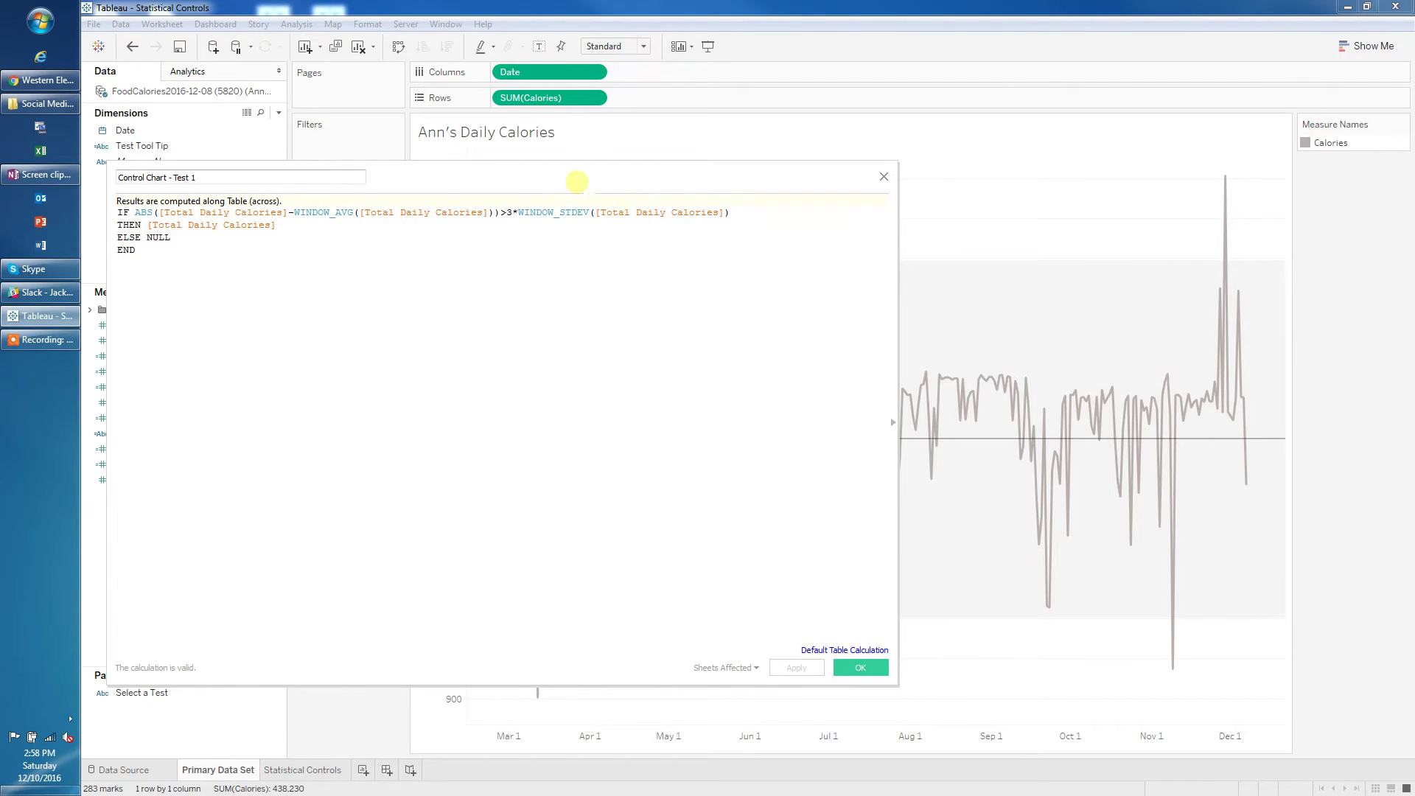
{"action": "left_click_drag", "start_coordinate": [579, 175], "coordinate": [602, 177]}
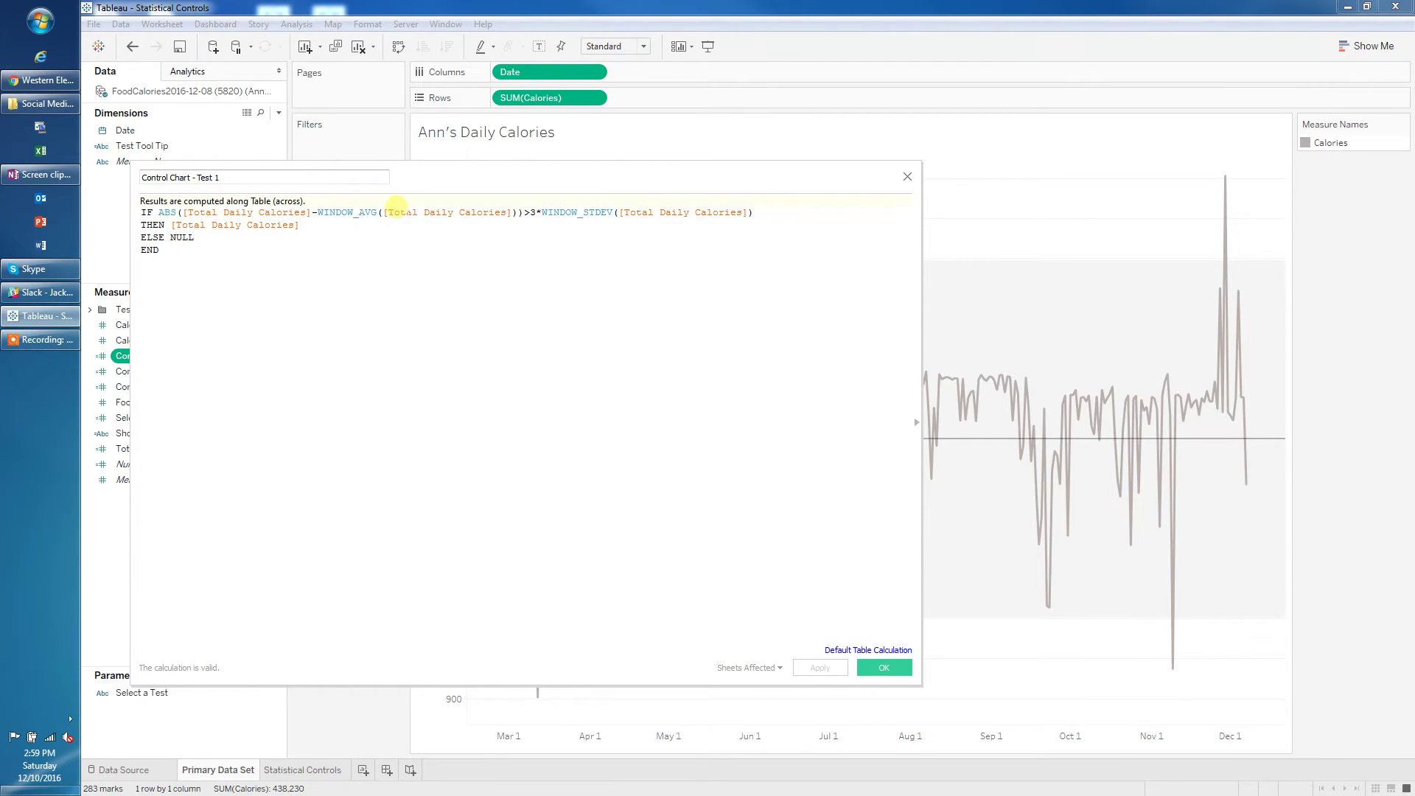
{"action": "left_click_drag", "start_coordinate": [514, 174], "coordinate": [598, 181]}
- Accept the Test 1 formula and overlay Control Chart - Test 1 on the calorie line as a dual axis
{"action": "left_click", "coordinate": [965, 674]}
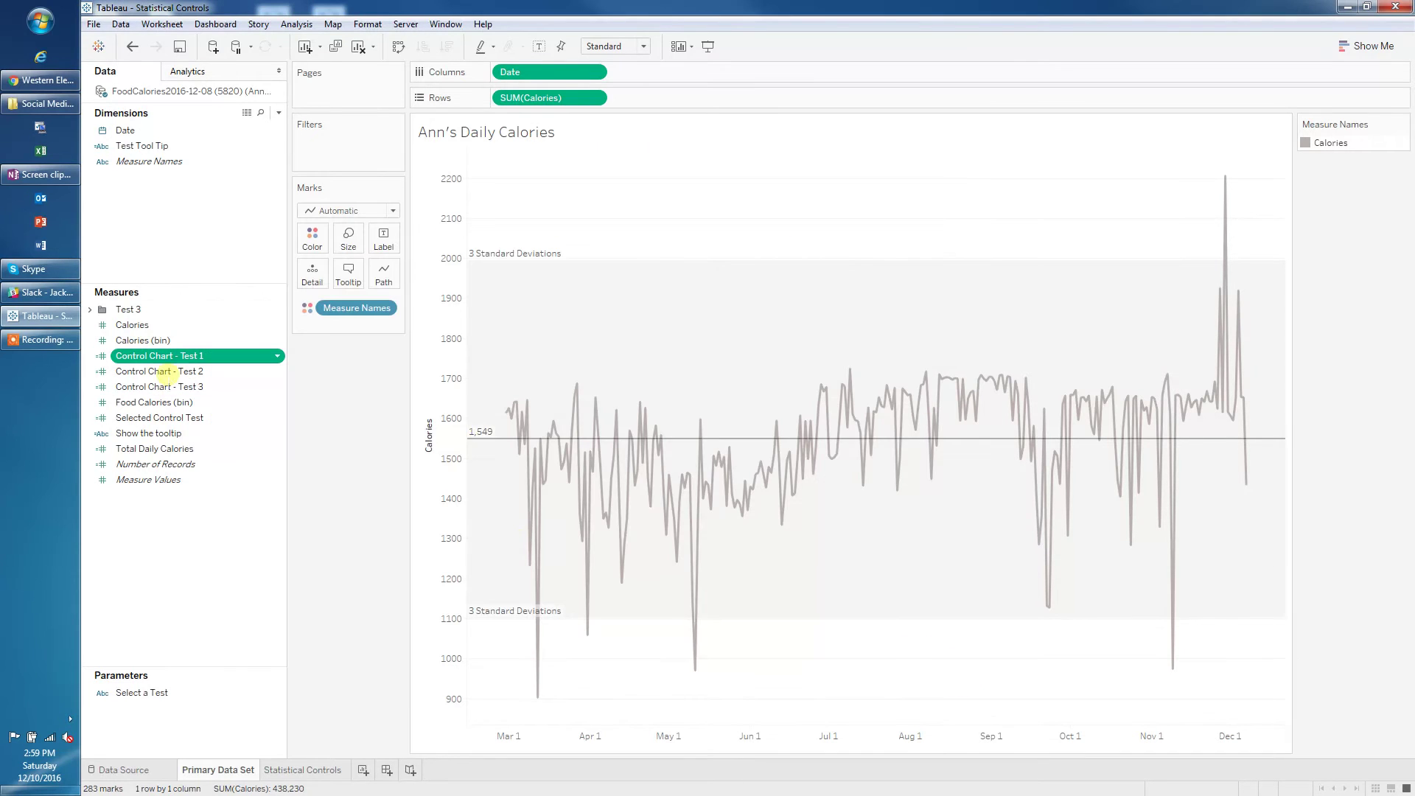
{"action": "left_click_drag", "start_coordinate": [152, 356], "coordinate": [685, 98]}
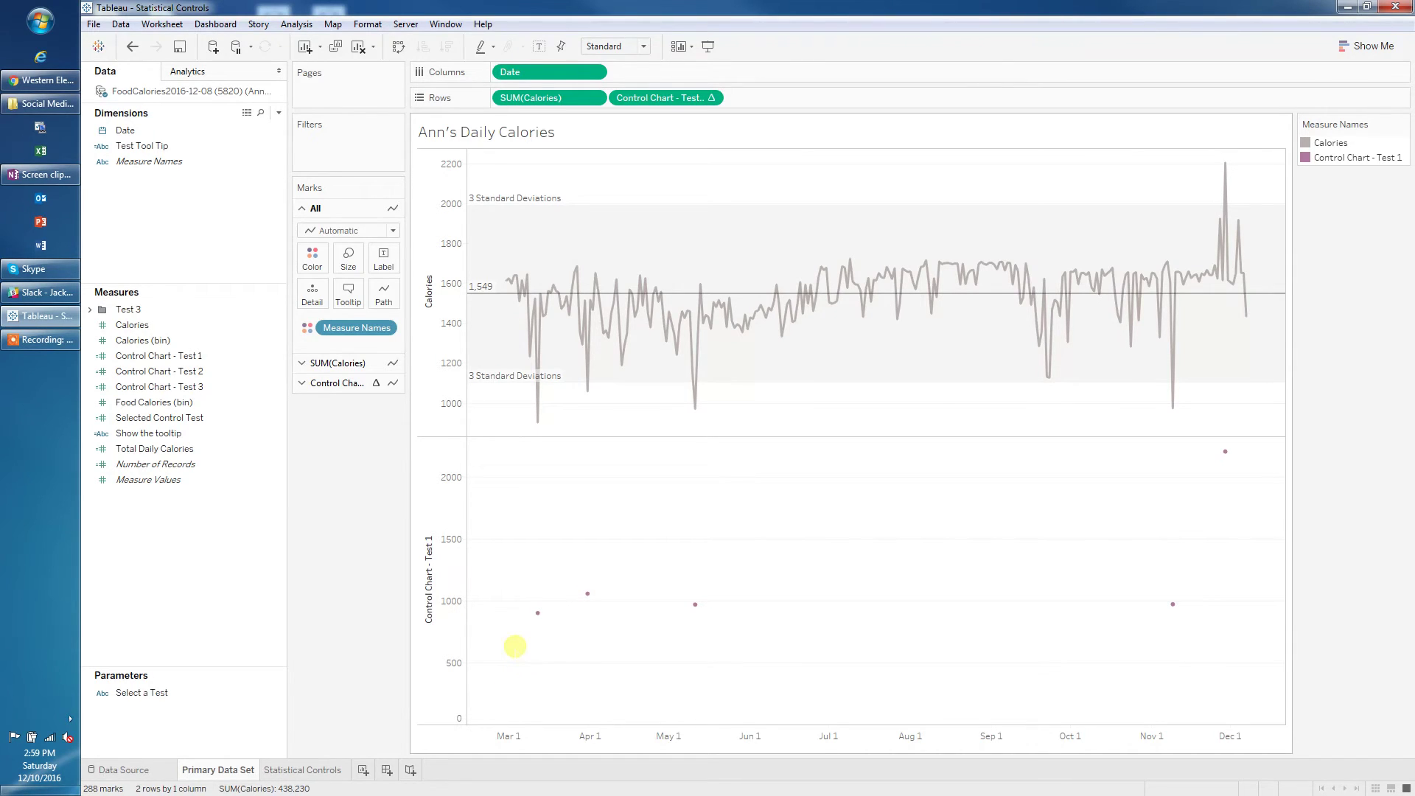
{"action": "right_click", "coordinate": [638, 100]}
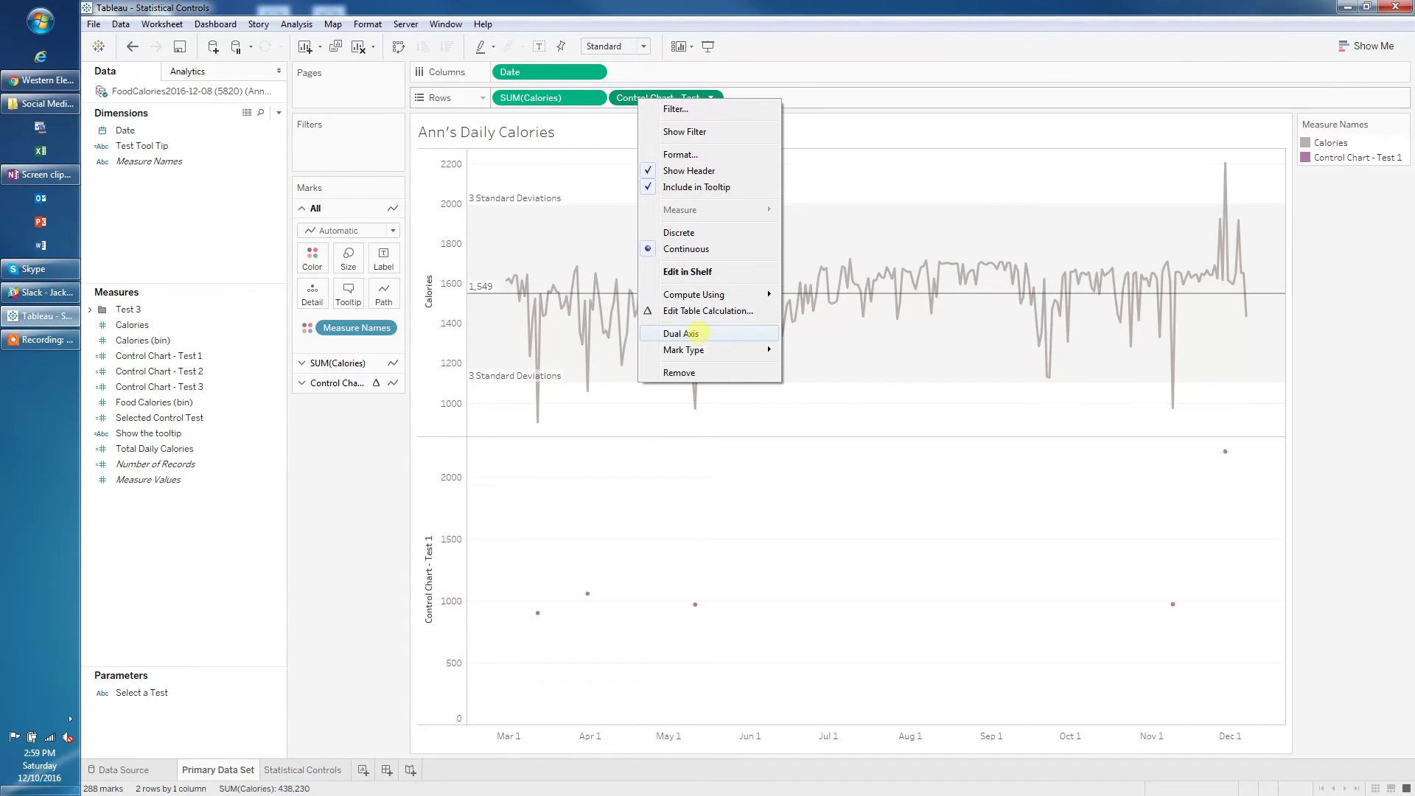
{"action": "left_click", "coordinate": [696, 333]}
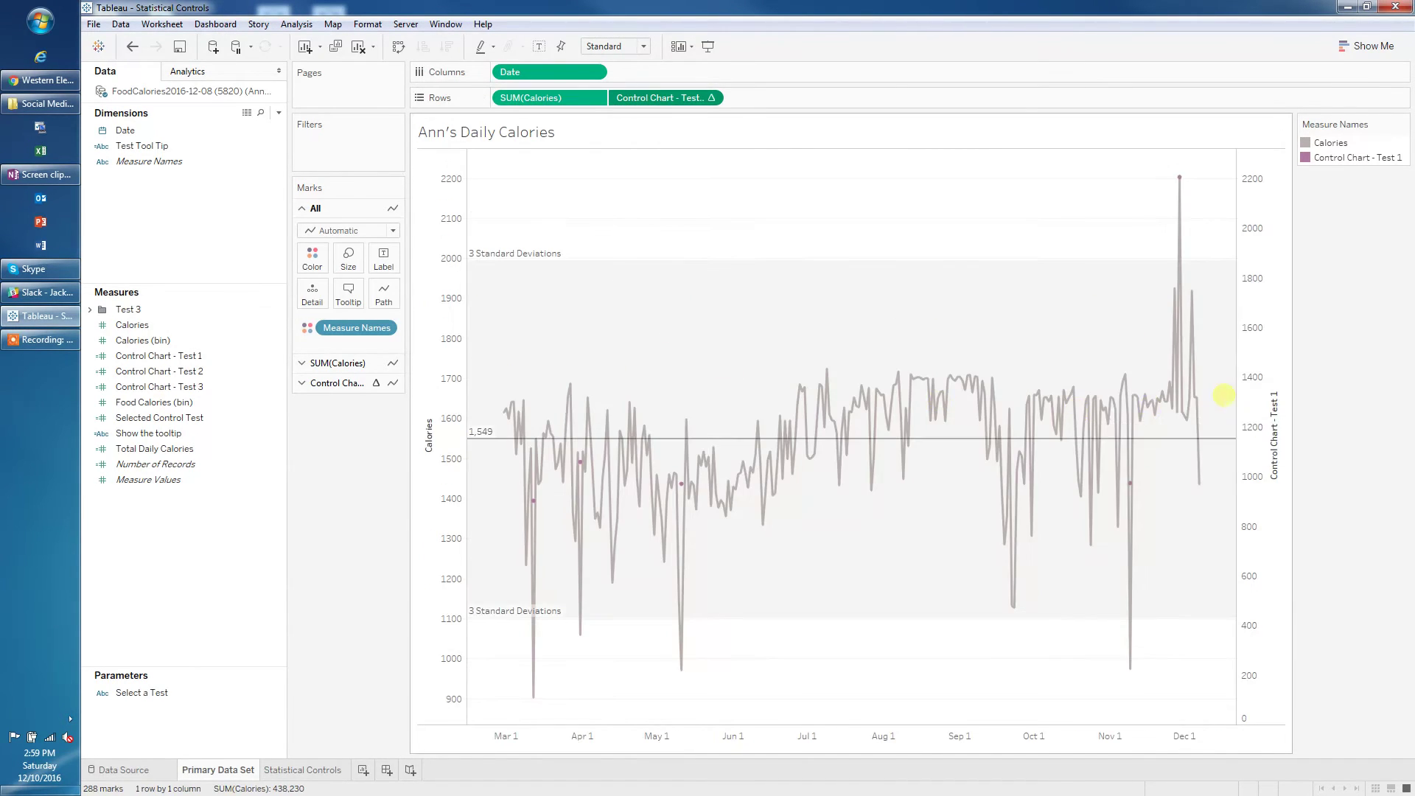
- Synchronize the Control Chart - Test 1 axis with Calories and hide its header
{"action": "right_click", "coordinate": [1249, 375]}
{"action": "left_click", "coordinate": [1281, 462]}
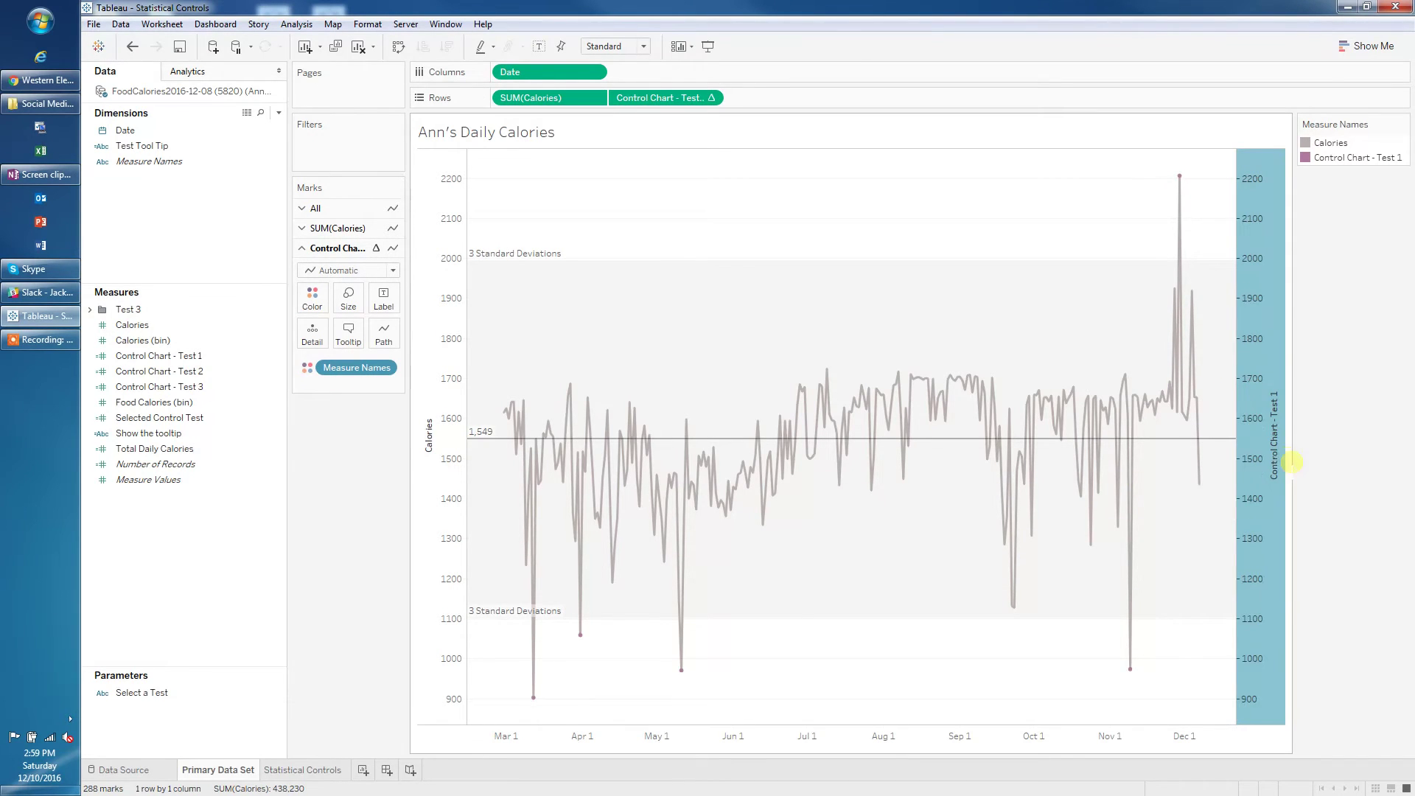
{"action": "right_click", "coordinate": [1265, 401]}
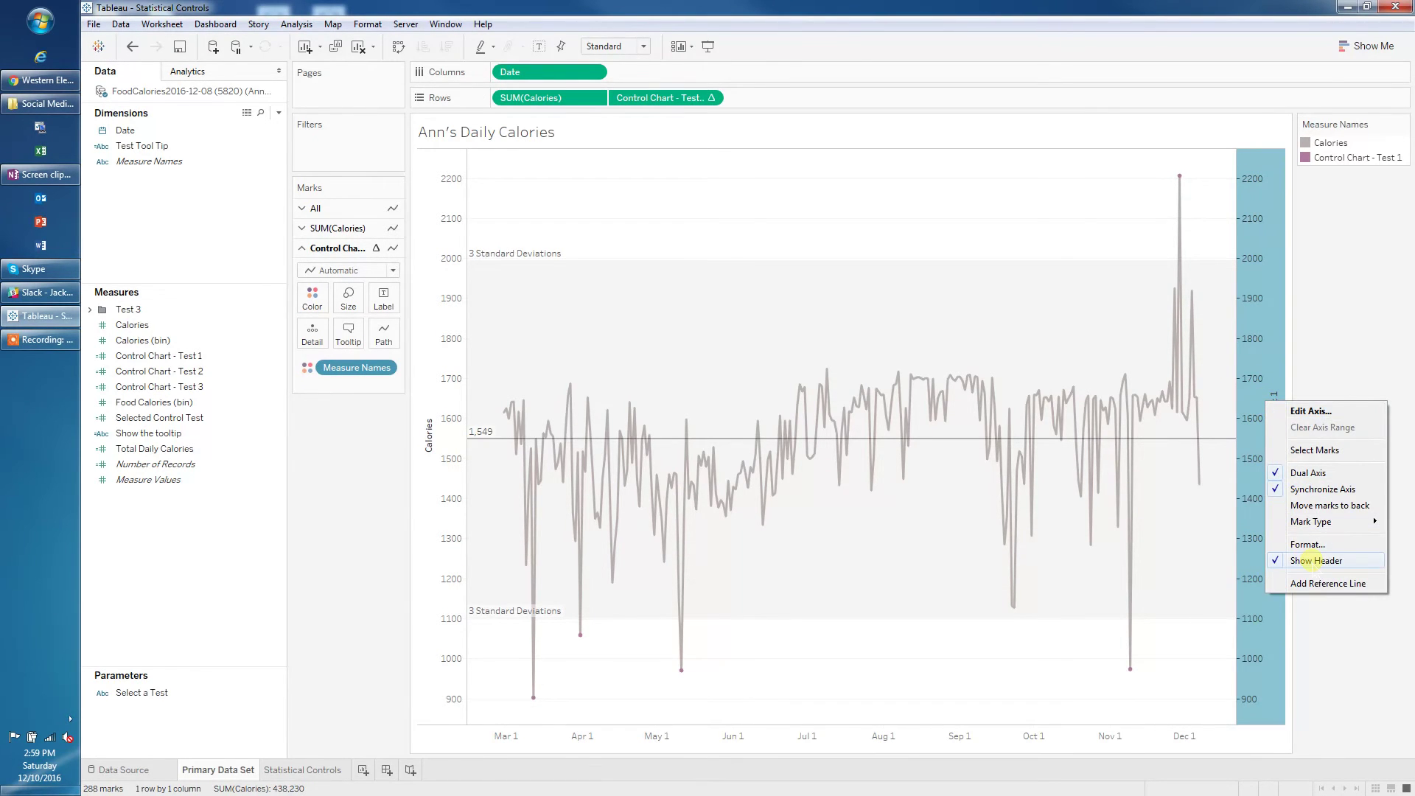
{"action": "left_click", "coordinate": [1301, 561]}
- Enlarge the Control Chart outlier dots using the Size slider
{"action": "left_click", "coordinate": [348, 296]}
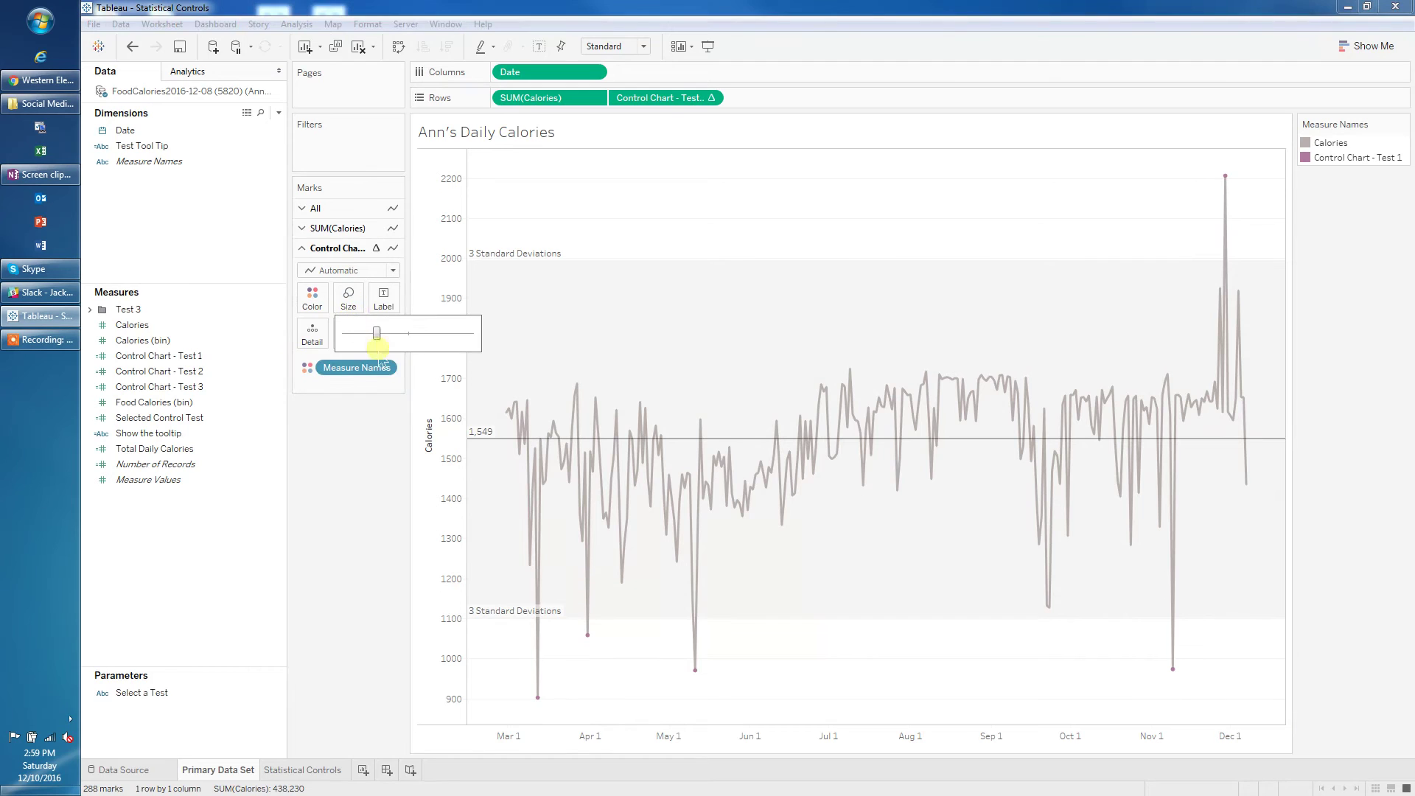
{"action": "left_click_drag", "start_coordinate": [376, 333], "coordinate": [433, 334]}
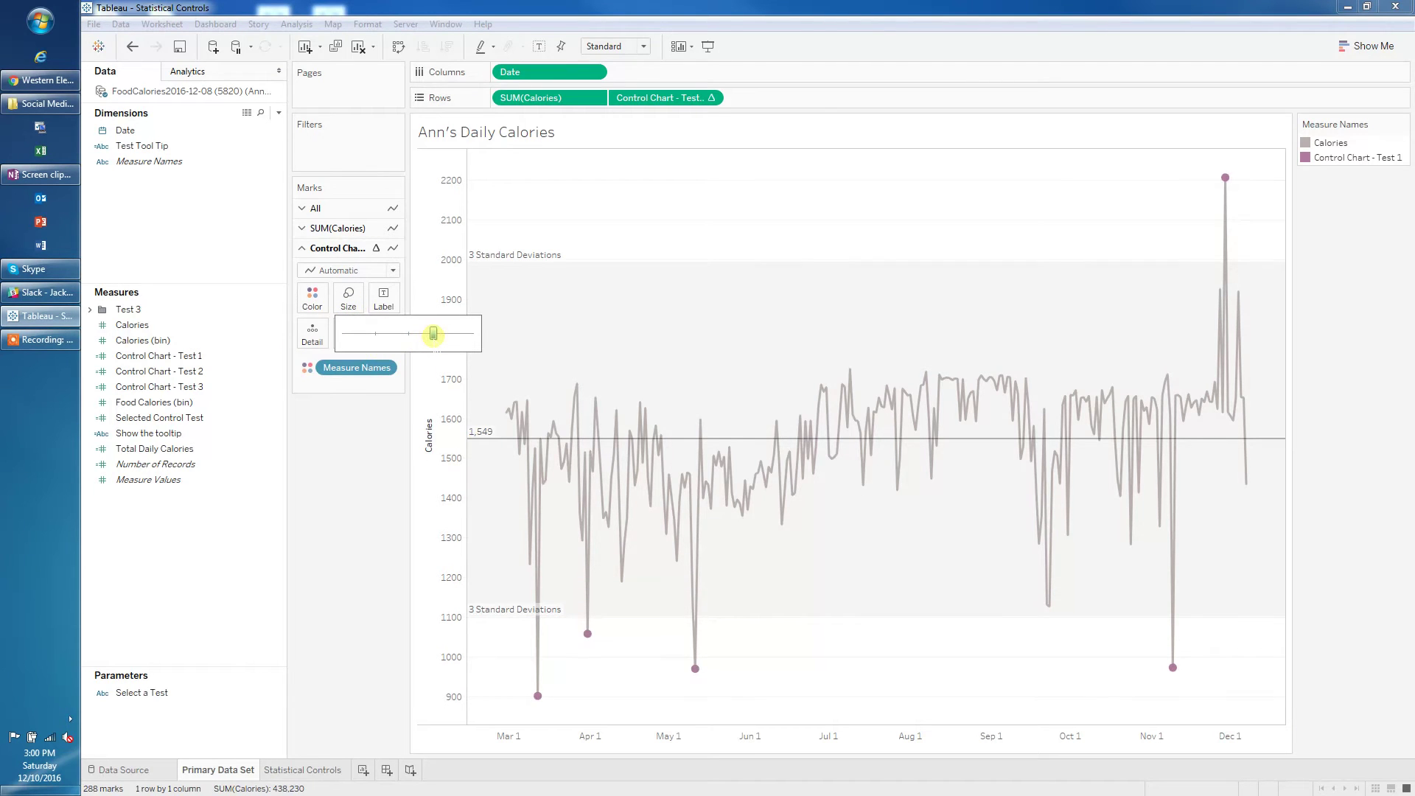
{"action": "left_click", "coordinate": [351, 489]}
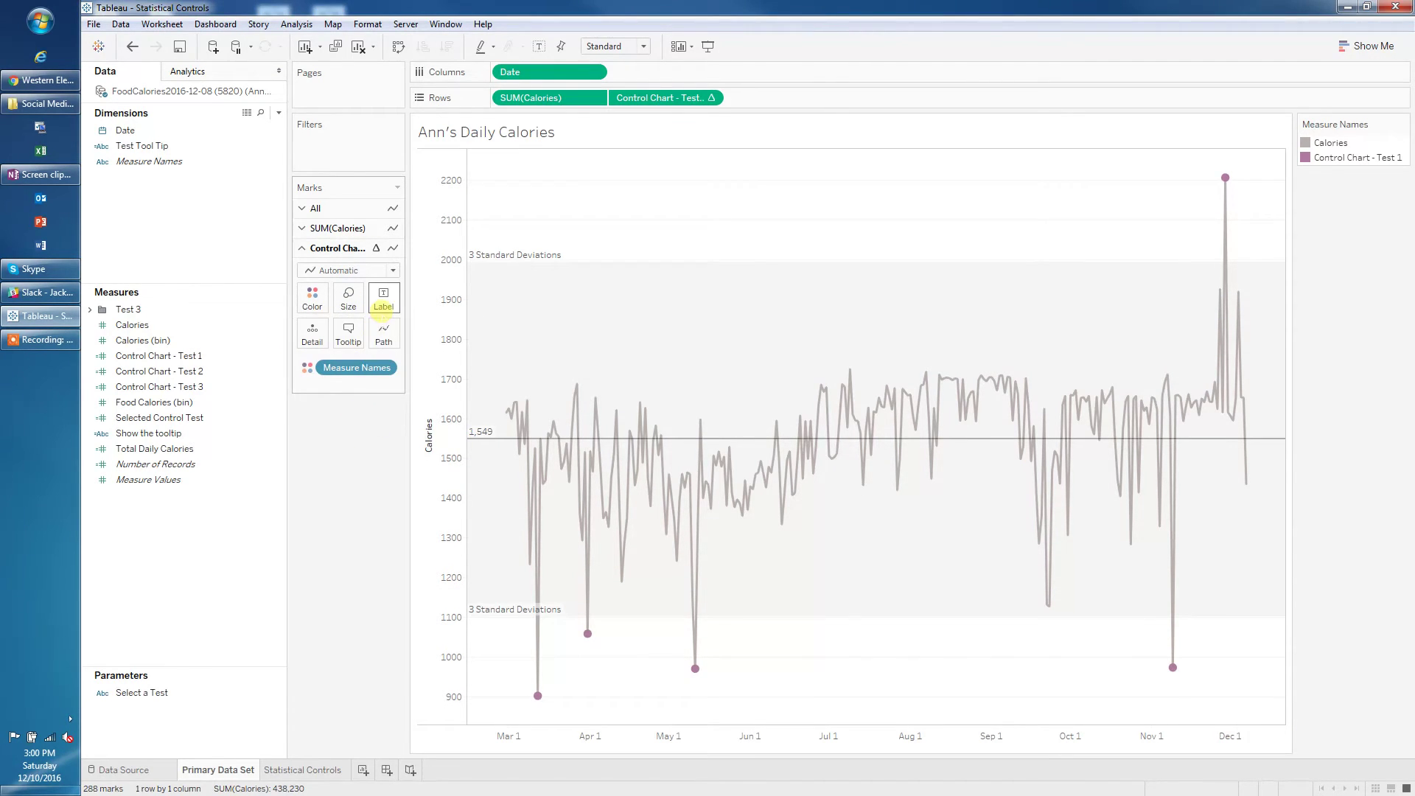
- Label each outlier dot with its calorie value: 903, 1,059, 971, 974 and 2,207
{"action": "left_click", "coordinate": [382, 305]}
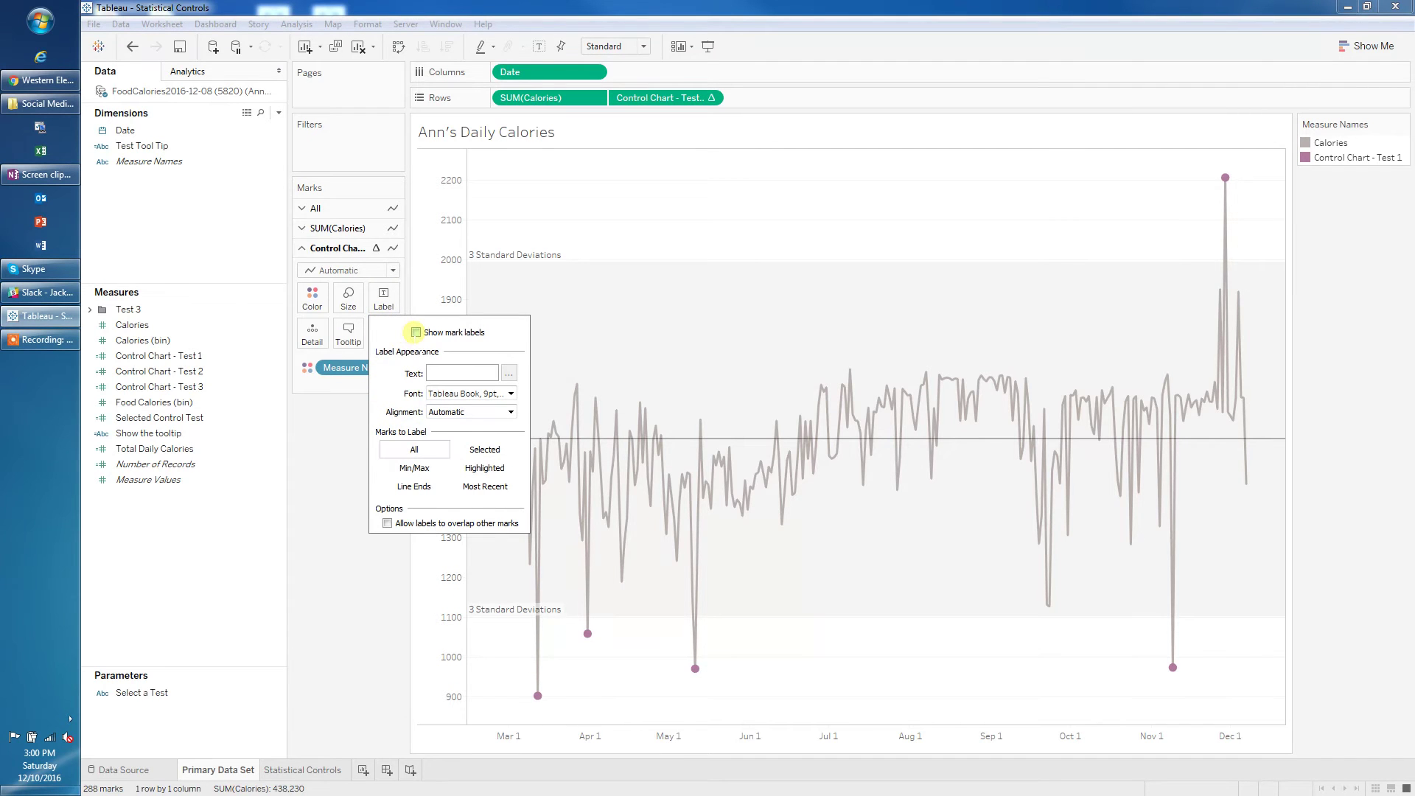
{"action": "left_click", "coordinate": [416, 332]}
{"action": "left_click", "coordinate": [371, 629]}
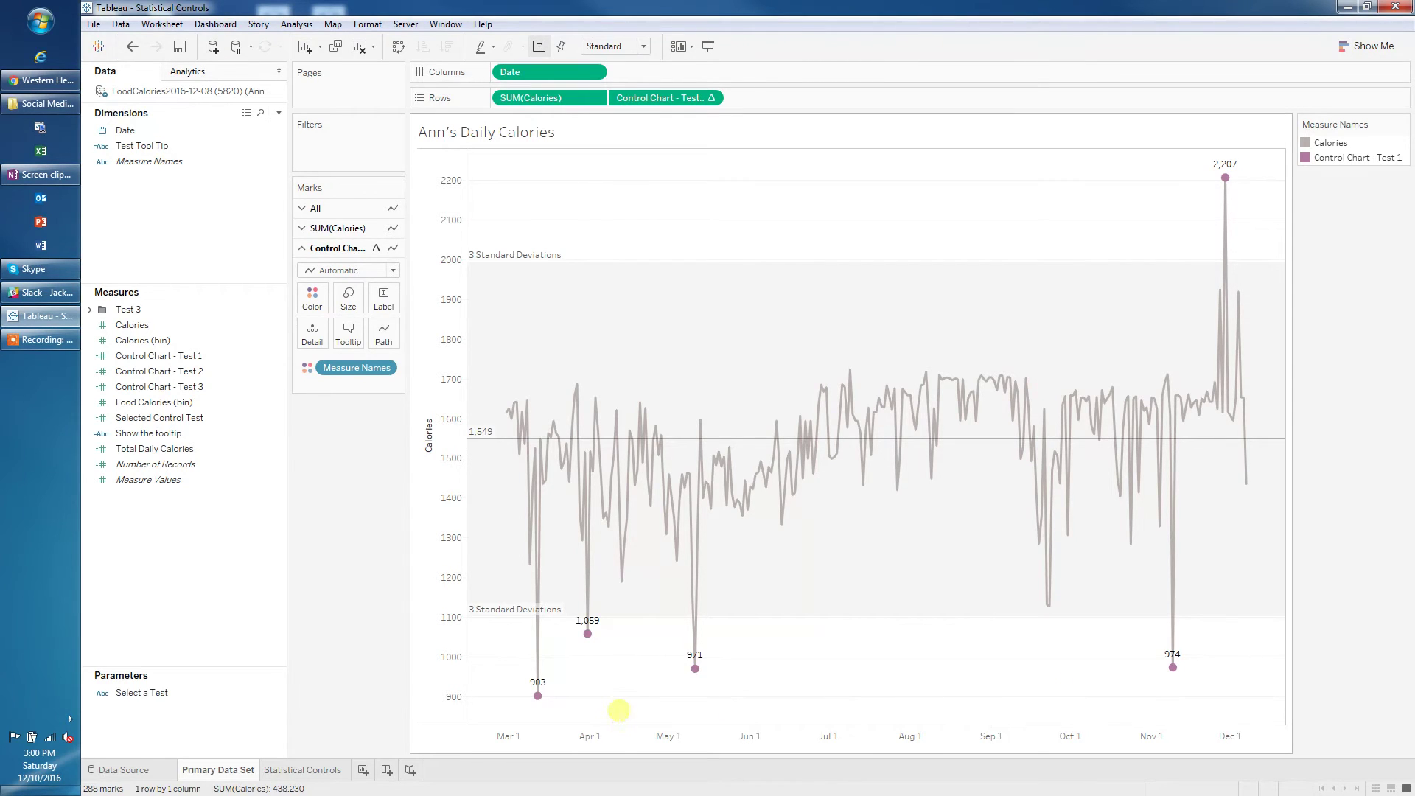
{"action": "mouse_move", "coordinate": [651, 668]}
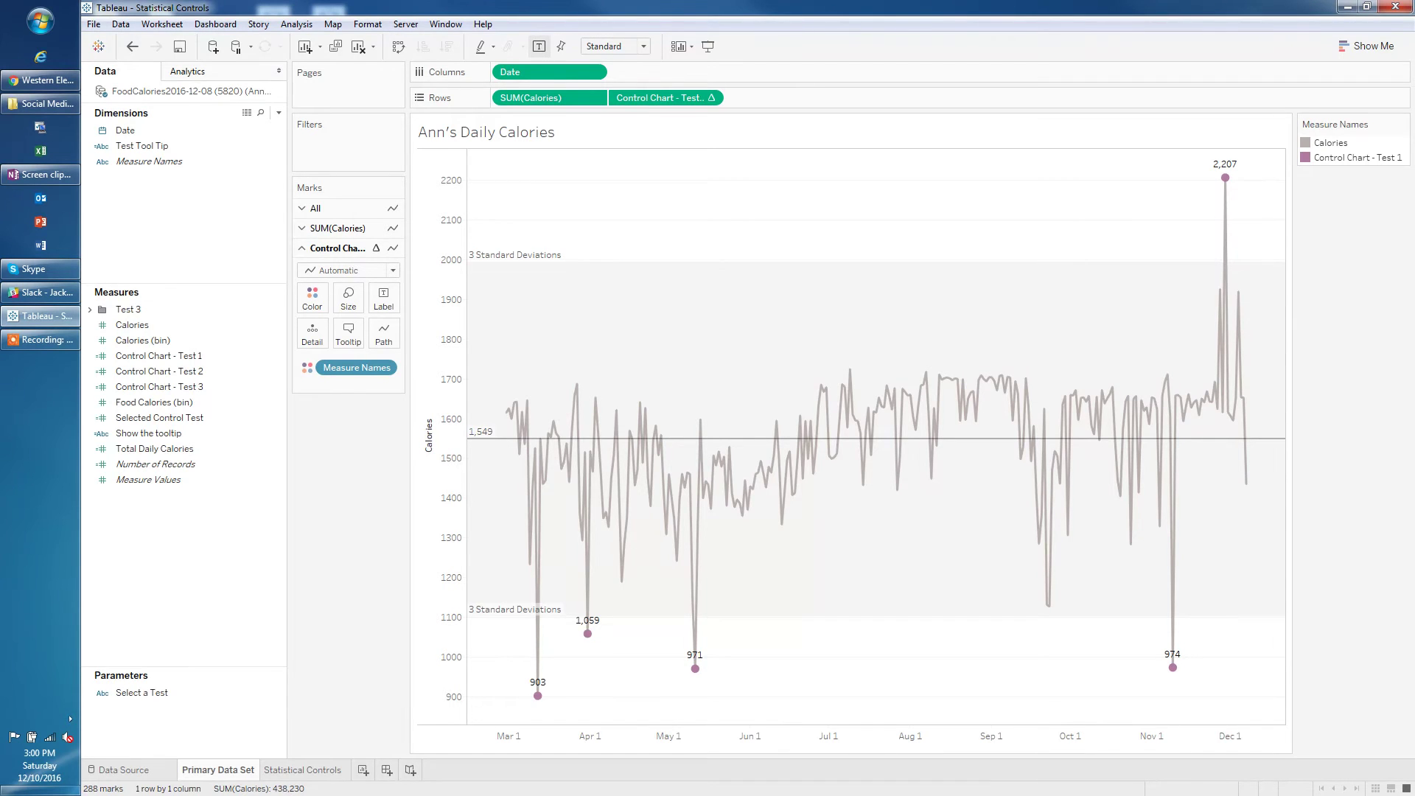
- Switch to the Statistical Controls sheet with Test 1 selected and bring the Western Electric rules page alongside
{"action": "left_click", "coordinate": [311, 769]}
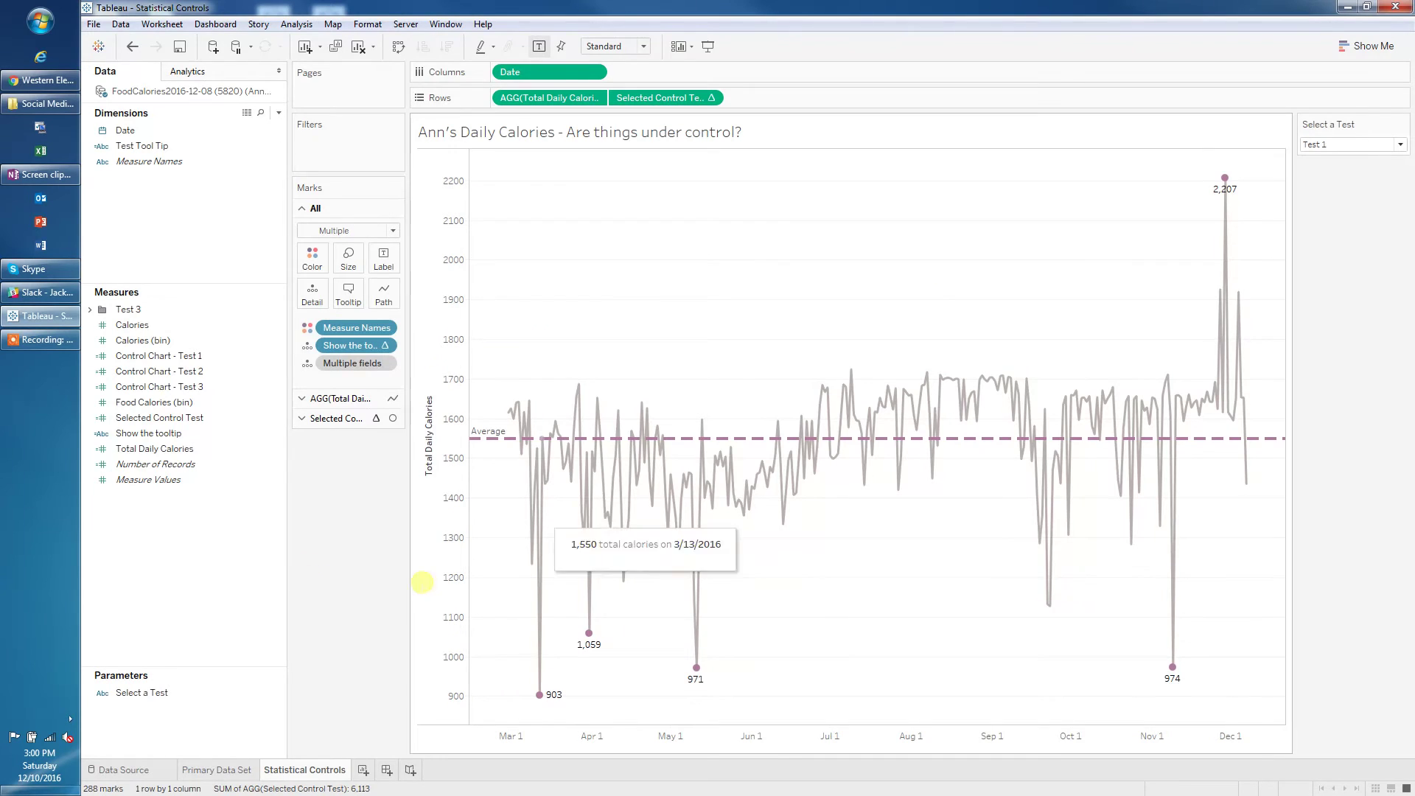
{"action": "left_click", "coordinate": [1399, 144]}
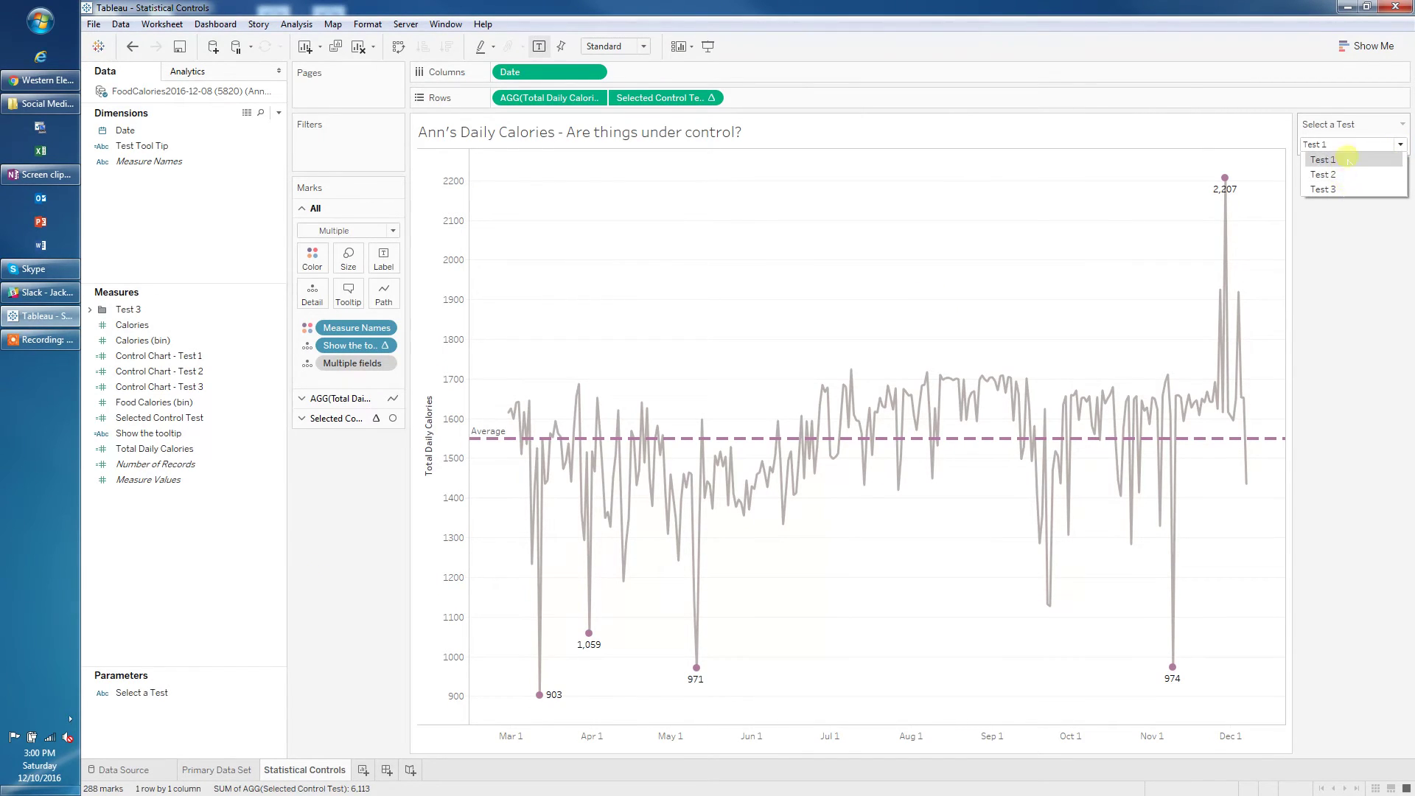
{"action": "left_click", "coordinate": [1346, 248]}
{"action": "left_click_drag", "start_coordinate": [1414, 71], "coordinate": [1332, 72]}
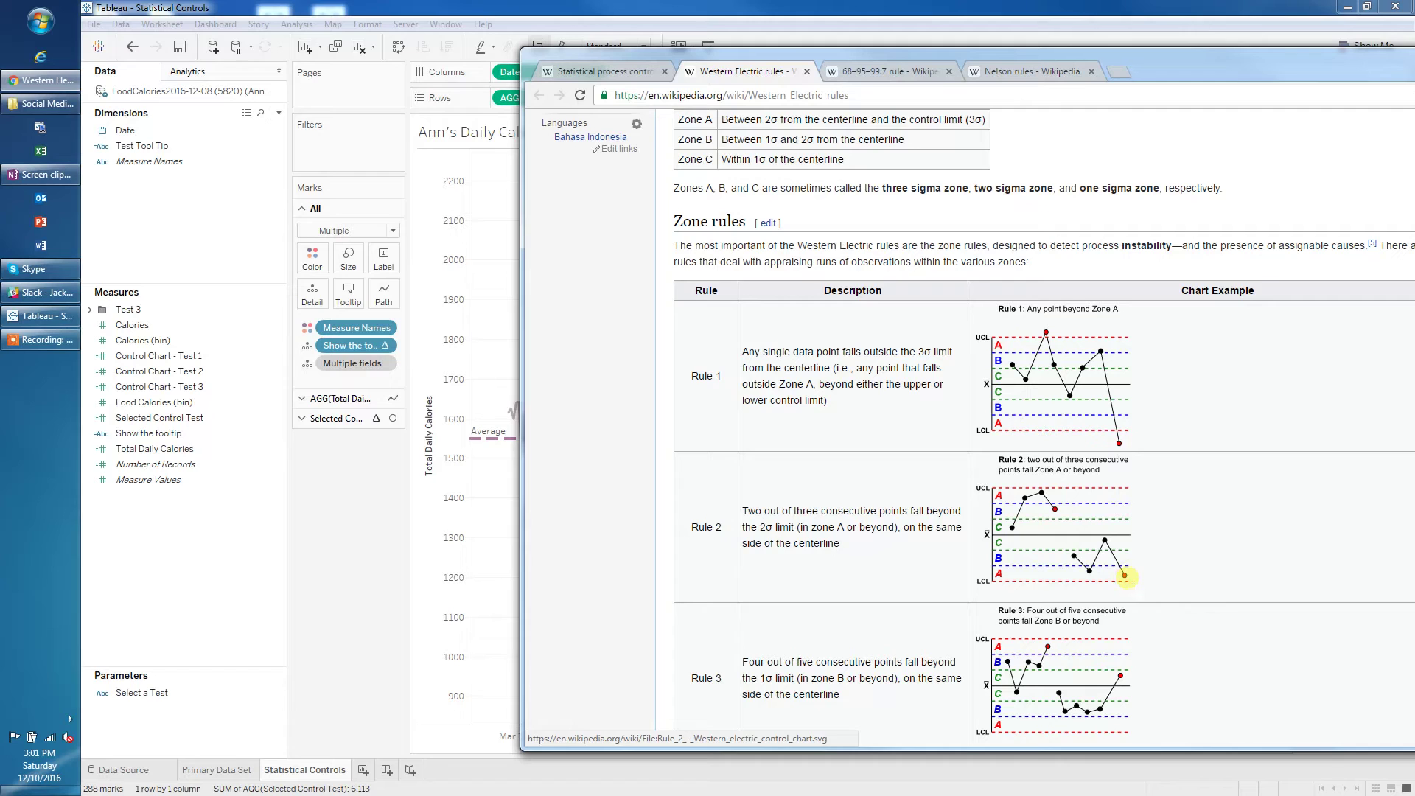
- Open the Control Chart - Test 2 formula in the calculation editor
{"action": "left_click", "coordinate": [464, 511]}
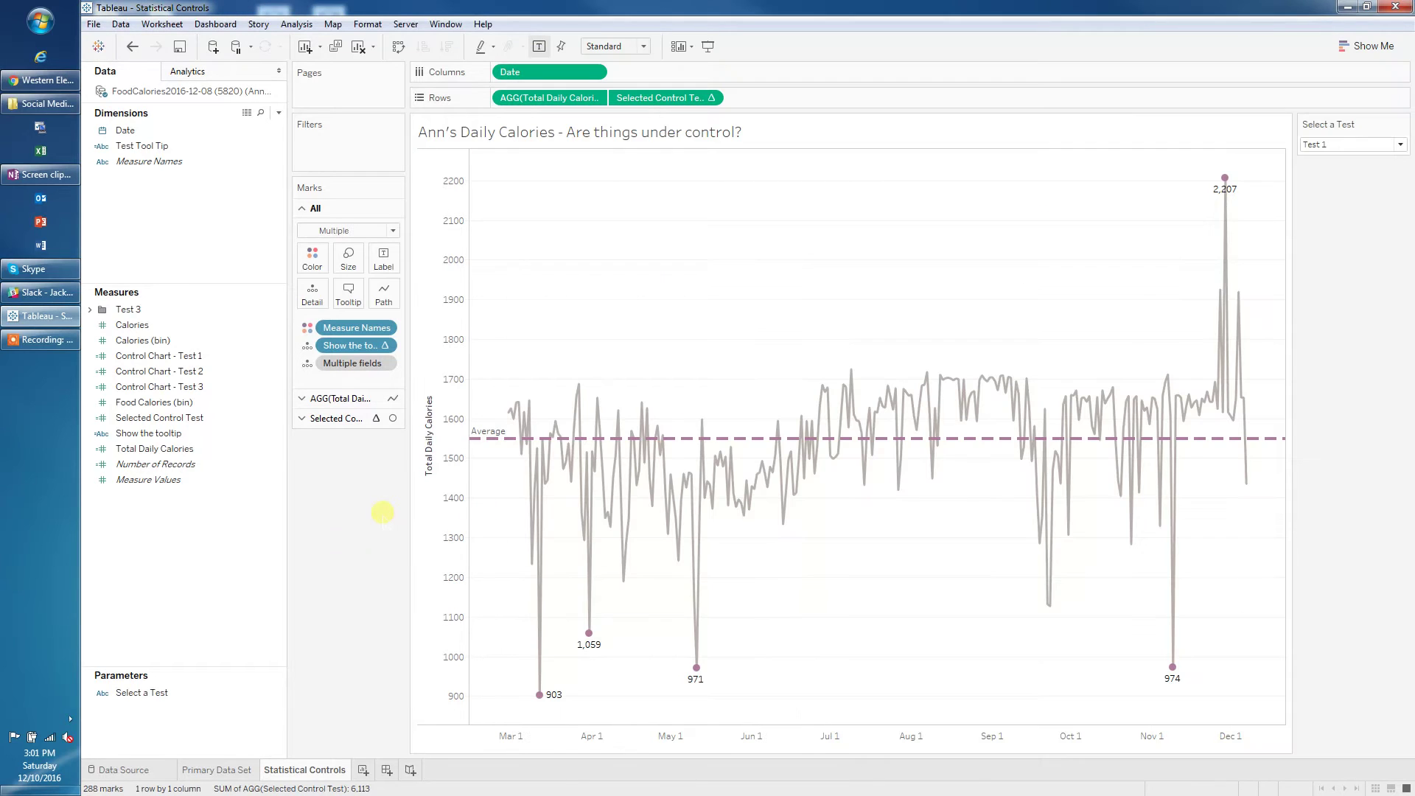
{"action": "right_click", "coordinate": [203, 371]}
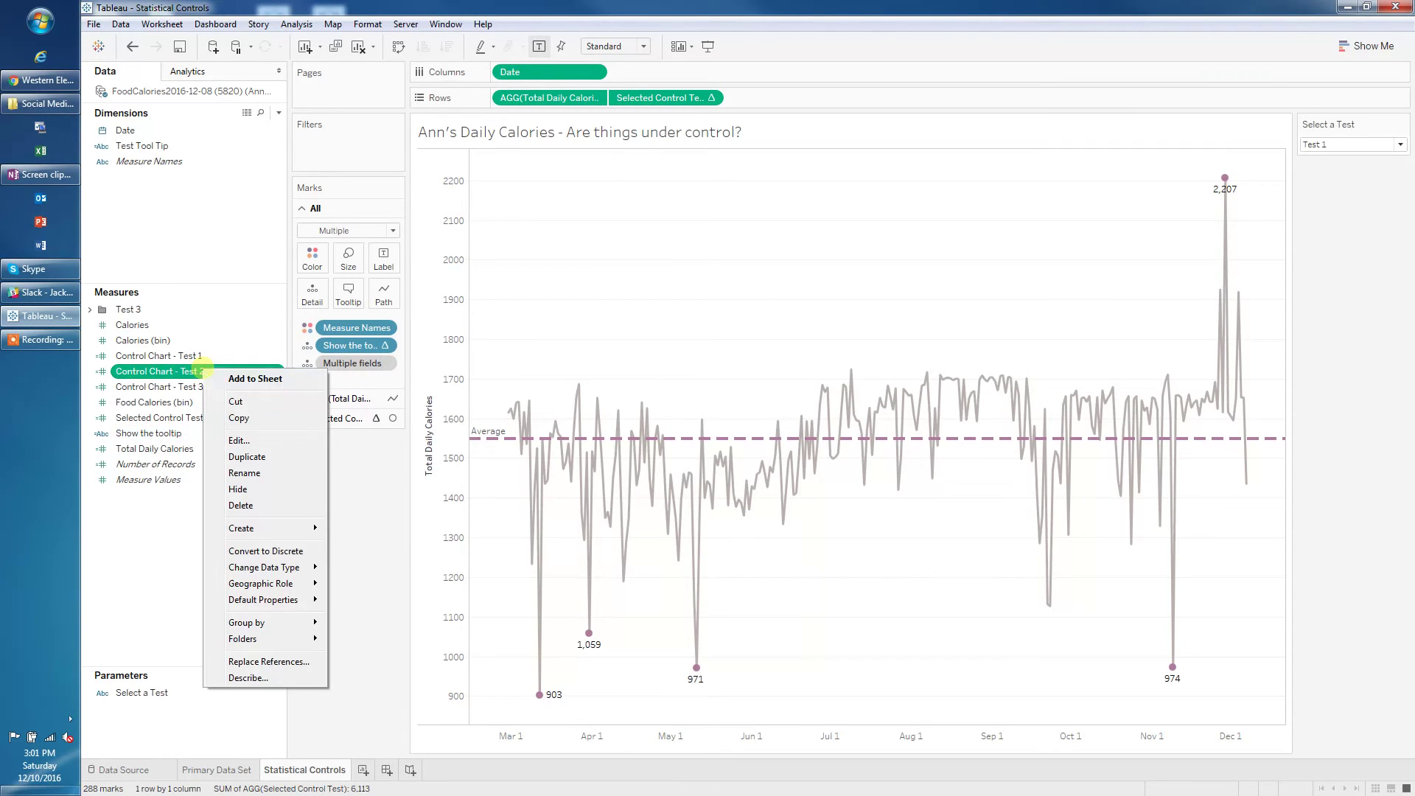
{"action": "left_click", "coordinate": [239, 440]}
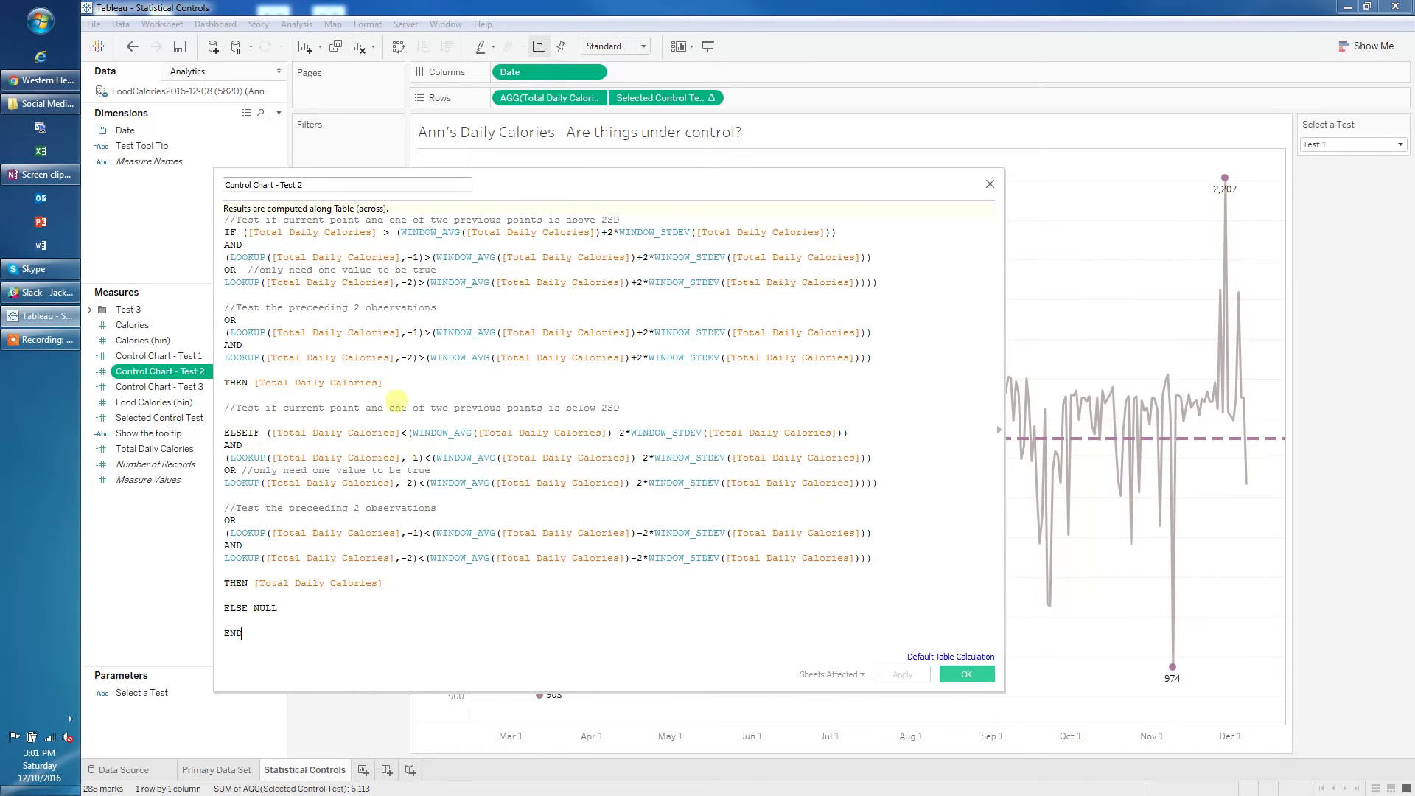
{"action": "left_click_drag", "start_coordinate": [546, 185], "coordinate": [611, 158]}
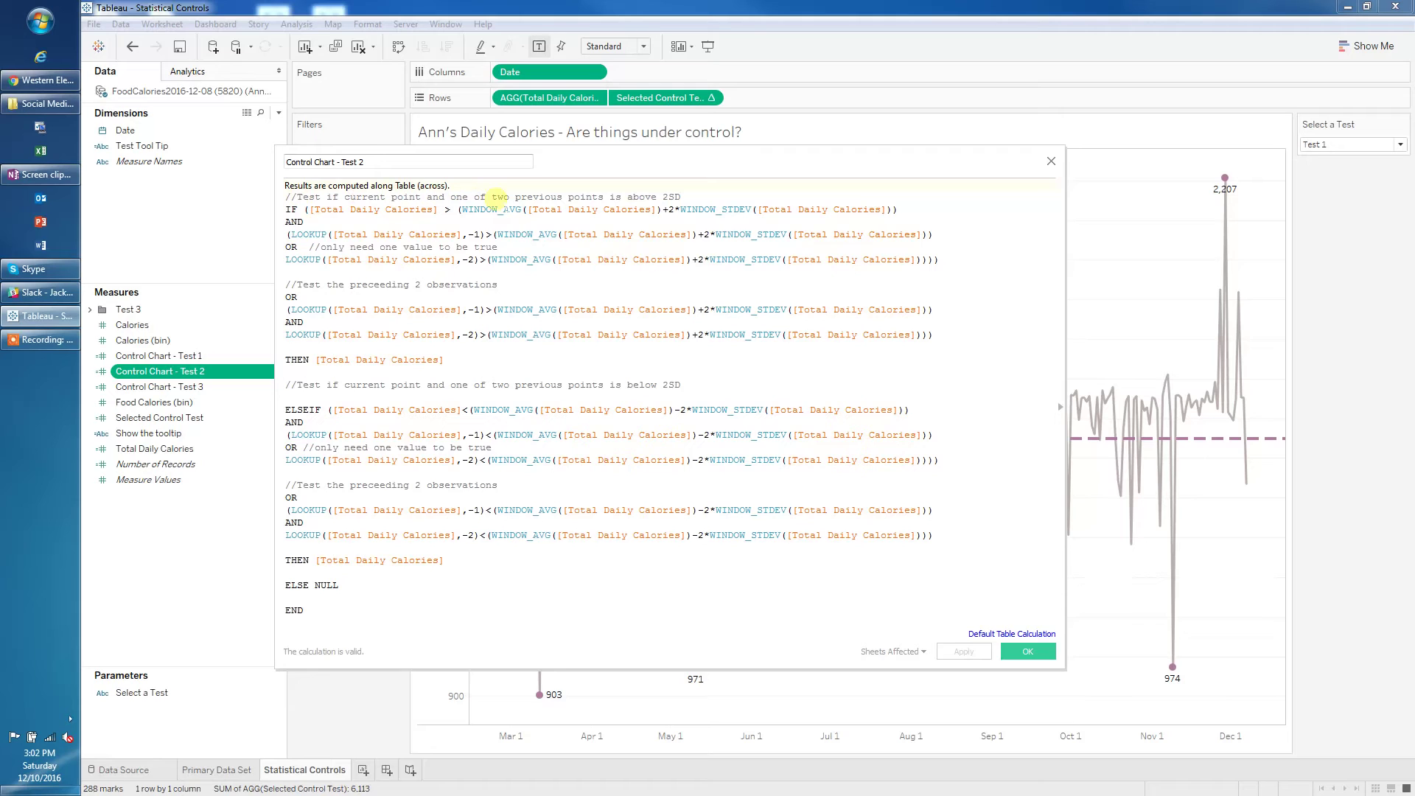
- Highlight the Test 2 formula's comments about points above and below 2SD to review them
{"action": "left_click_drag", "start_coordinate": [649, 196], "coordinate": [685, 196]}
{"action": "left_click", "coordinate": [687, 196]}
{"action": "left_click_drag", "start_coordinate": [695, 383], "coordinate": [616, 384]}
{"action": "left_click", "coordinate": [729, 392]}
{"action": "left_click", "coordinate": [1027, 651]}
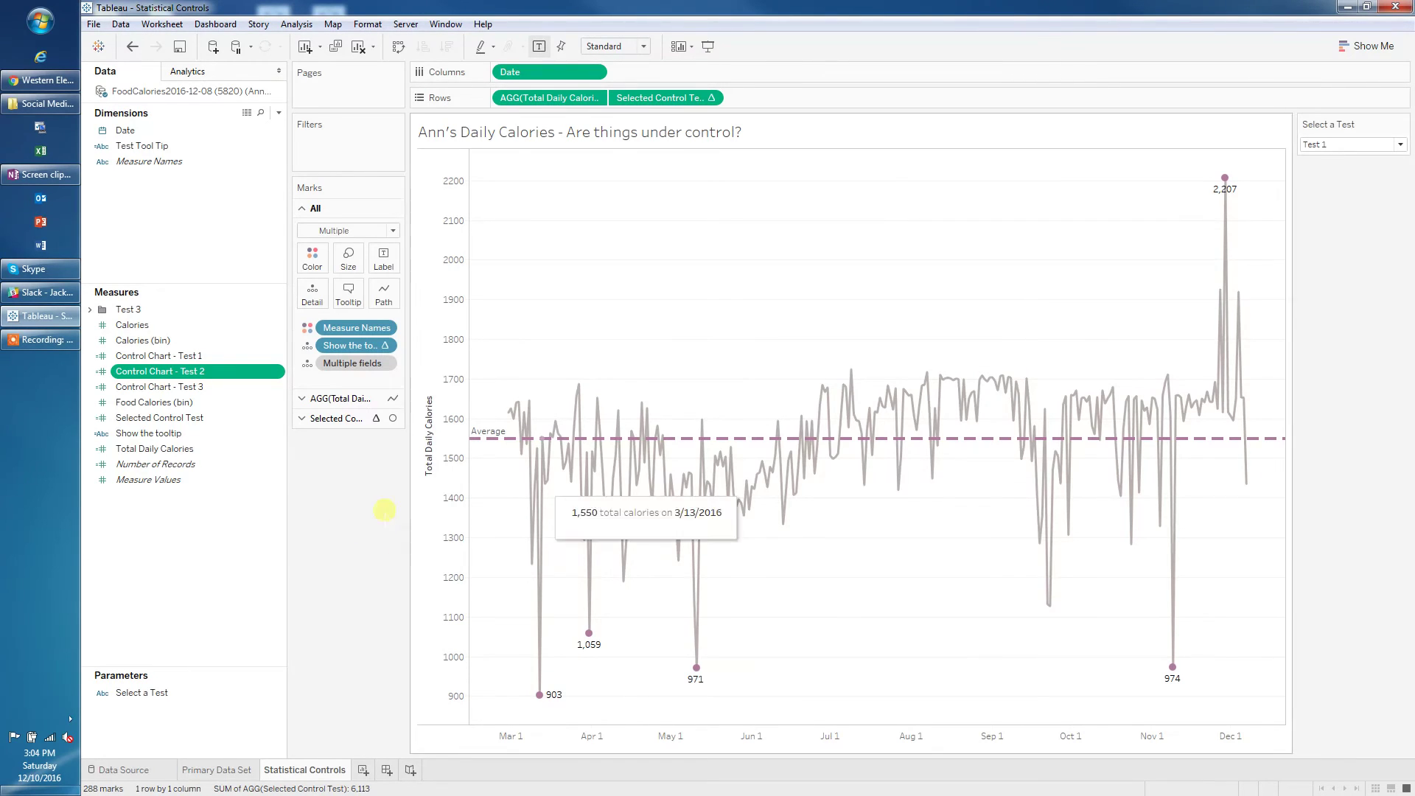
{"action": "left_click", "coordinate": [1400, 144]}
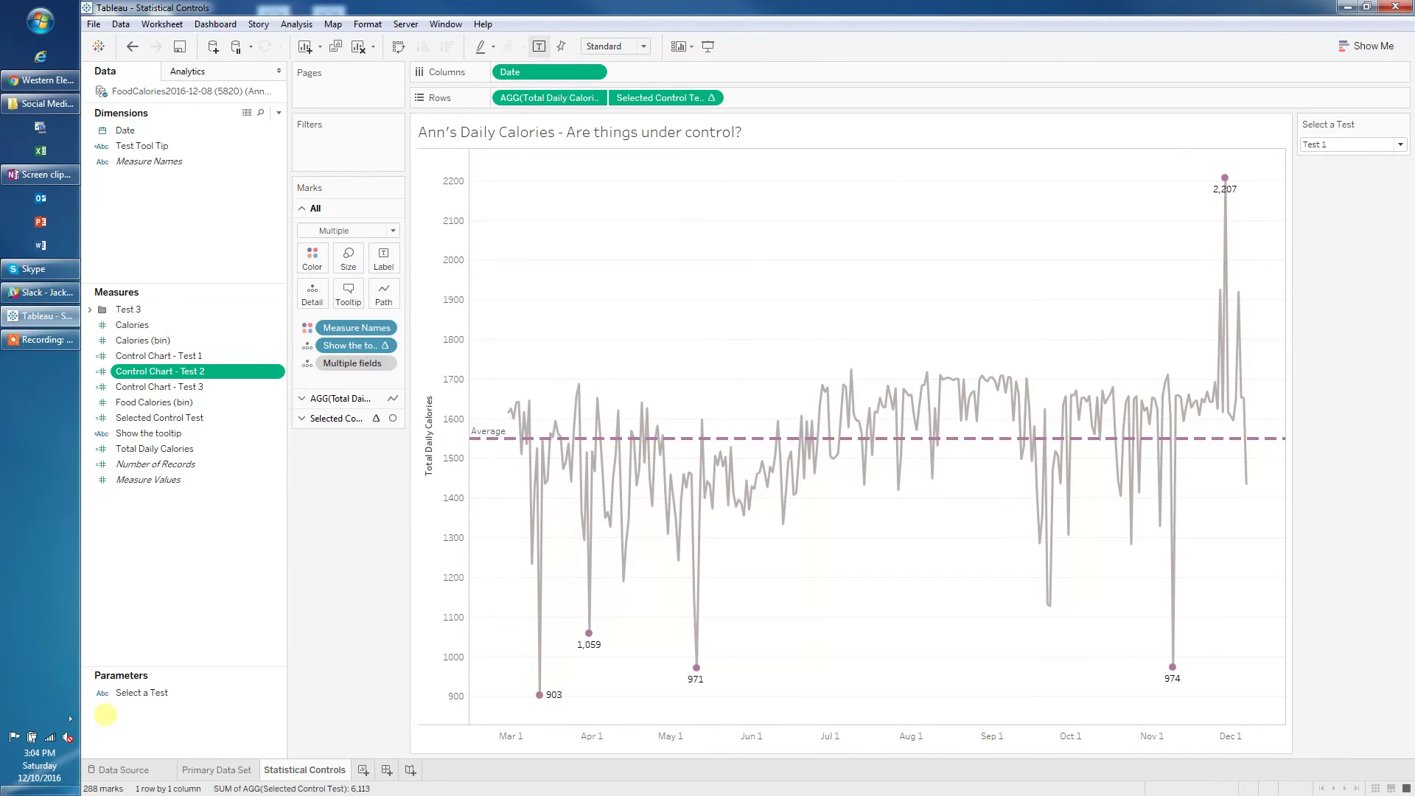
{"action": "left_click", "coordinate": [121, 694]}
{"action": "right_click", "coordinate": [122, 694]}
{"action": "left_click", "coordinate": [151, 516]}
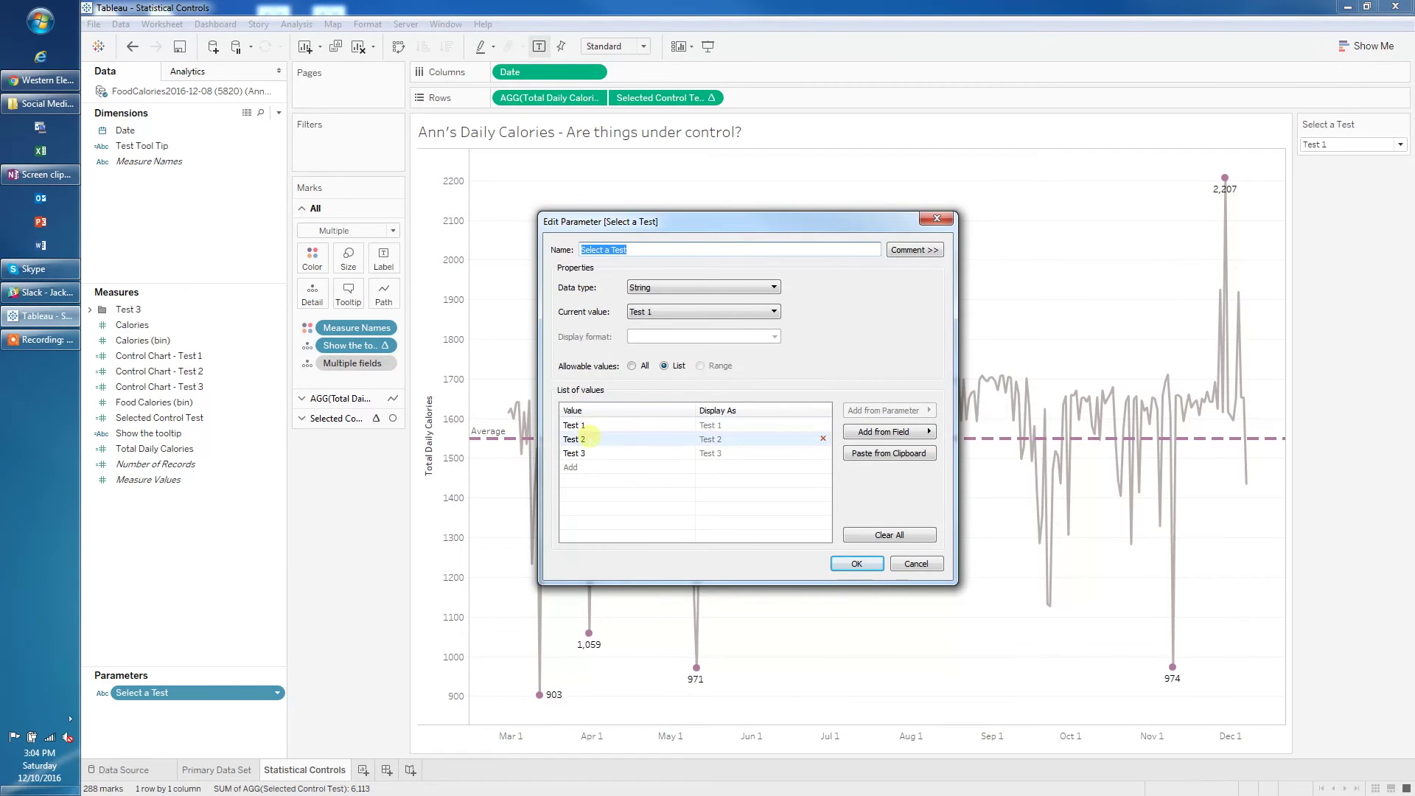
{"action": "left_click", "coordinate": [906, 563]}
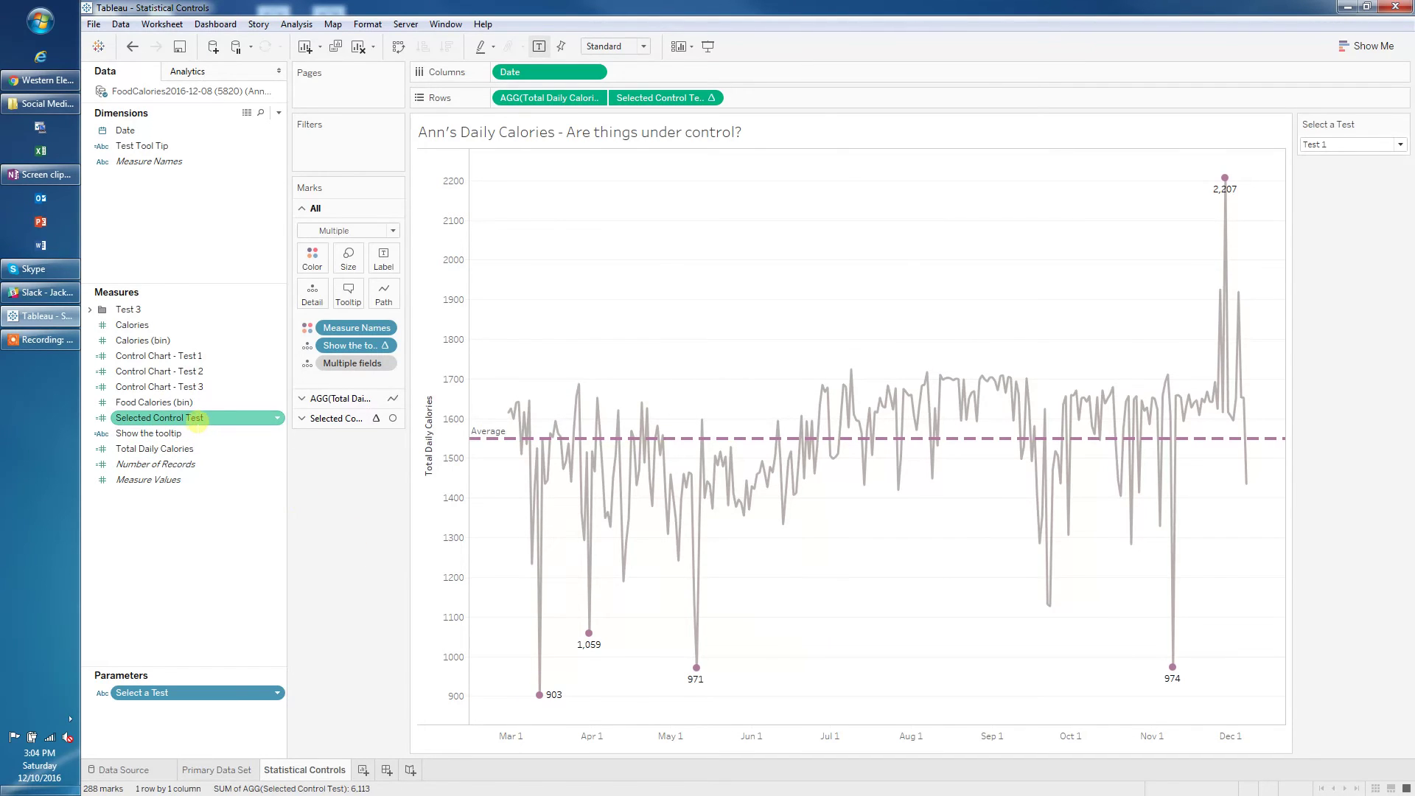
{"action": "right_click", "coordinate": [199, 417]}
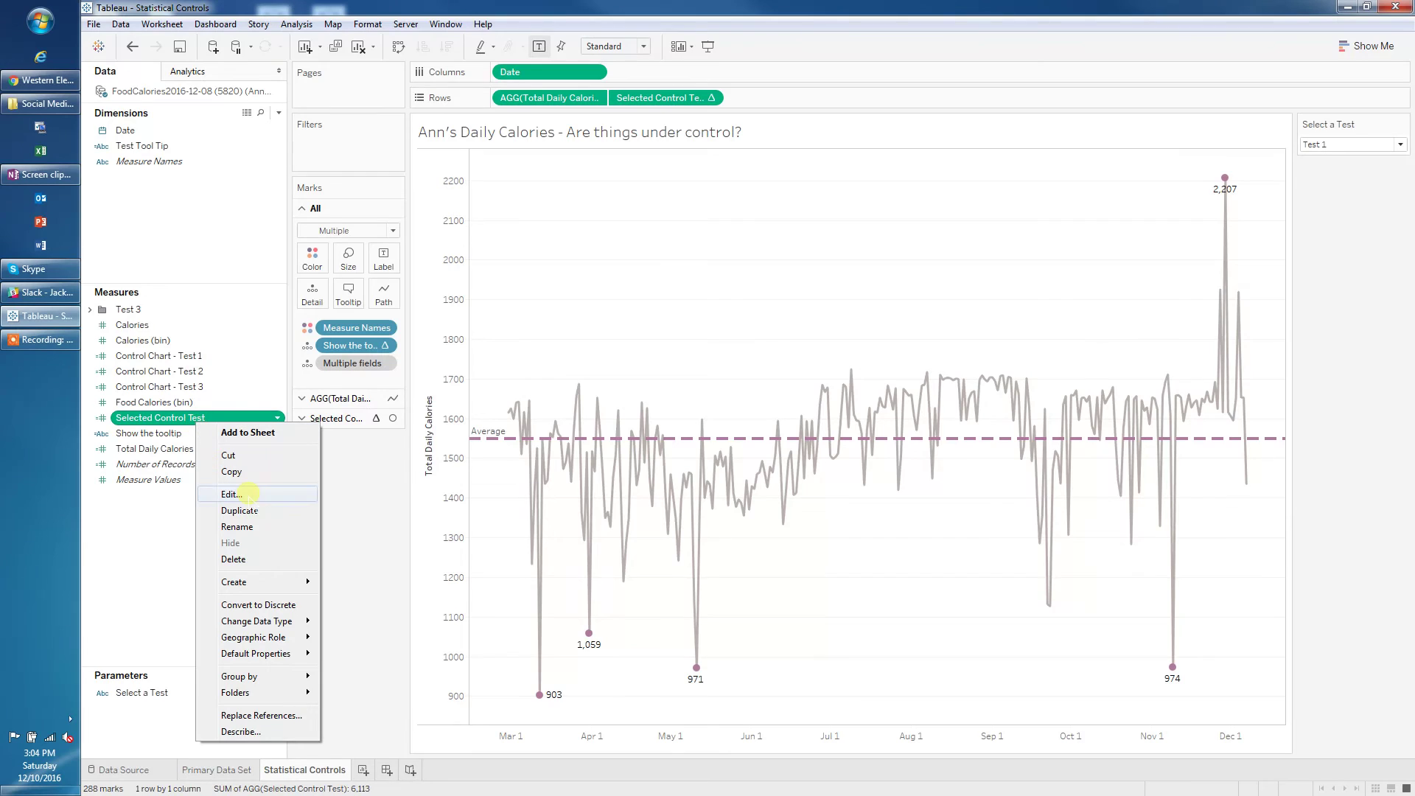
{"action": "left_click", "coordinate": [247, 495]}
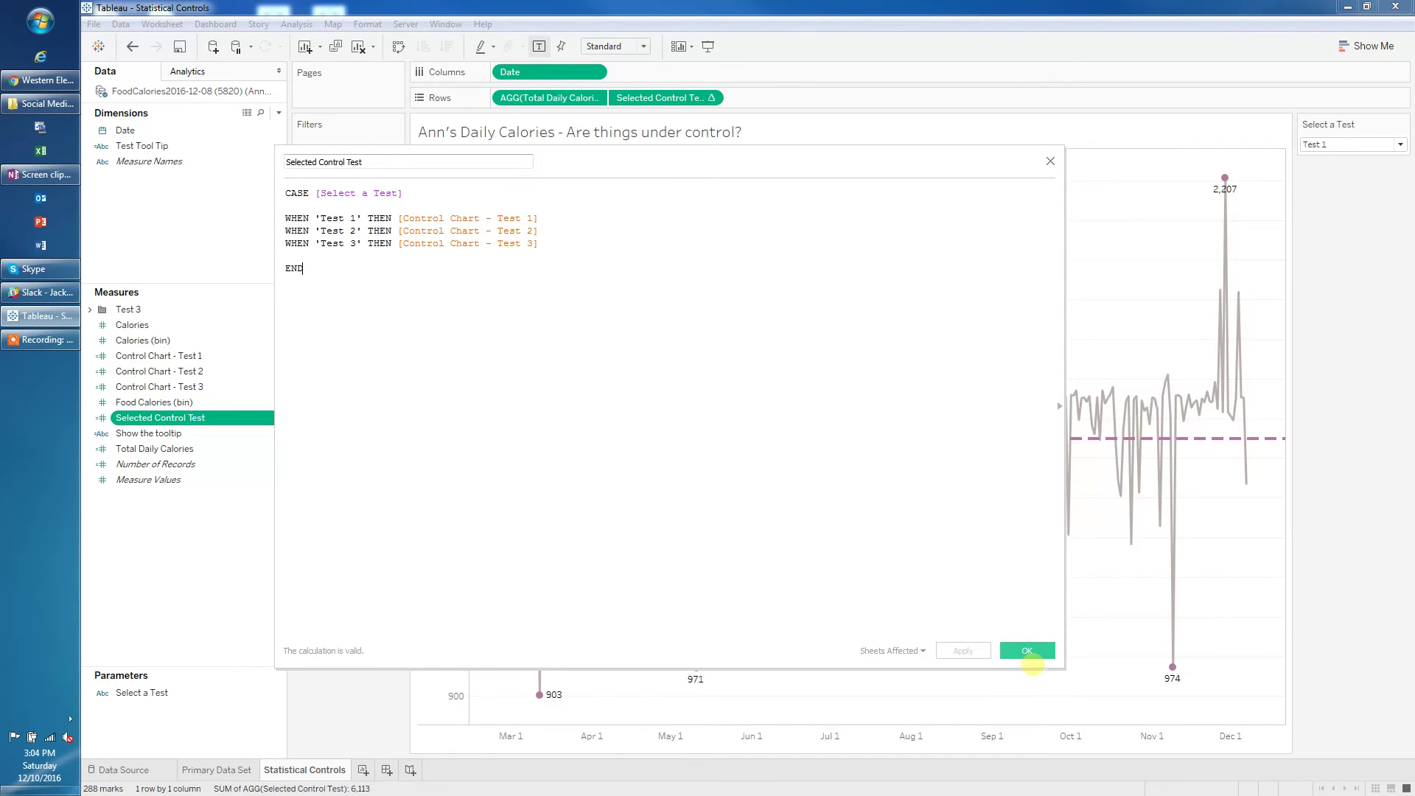
- Set the Select a Test parameter to Test 2, flagging points 1,344, 971, 1,470, 1,127 and 2,207
{"action": "left_click", "coordinate": [1026, 651]}
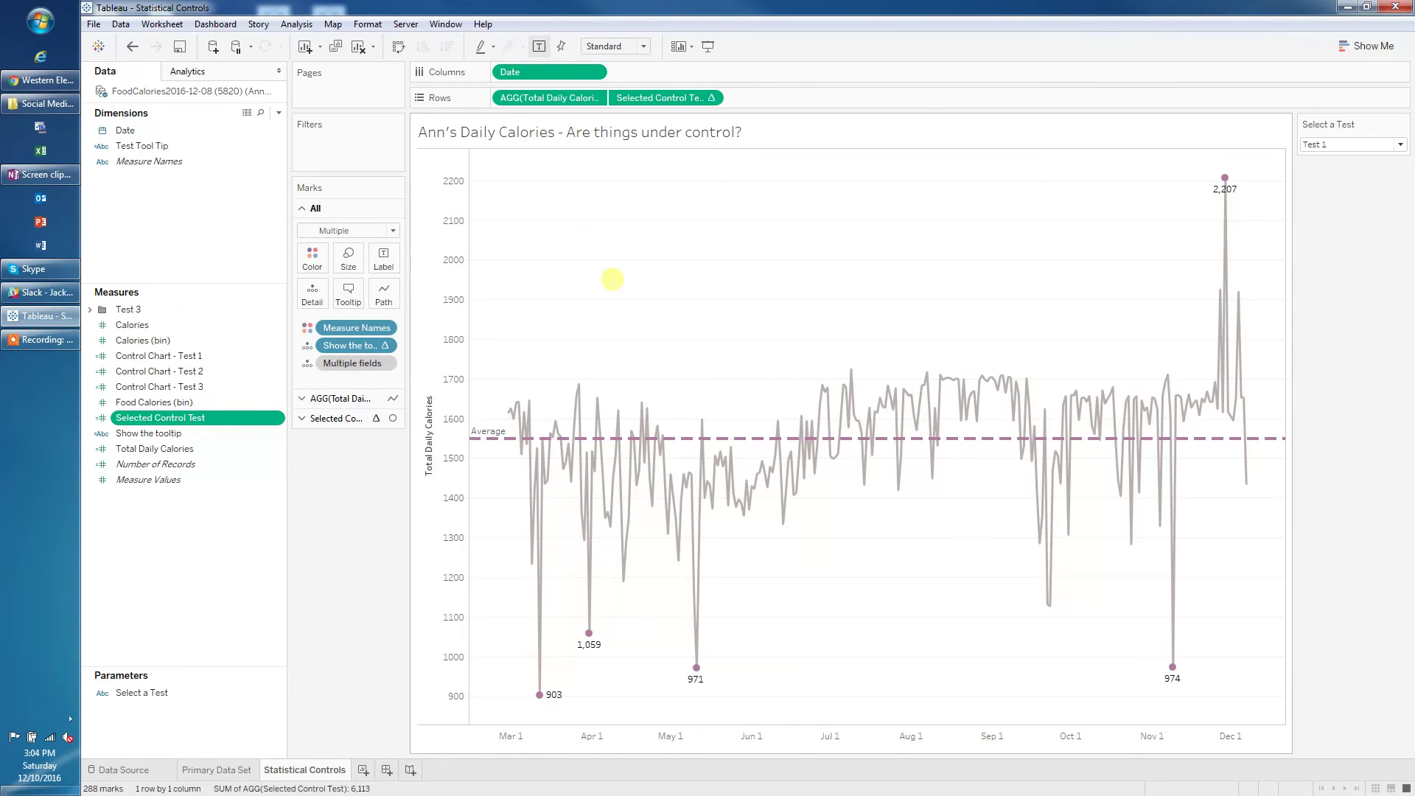
{"action": "left_click", "coordinate": [1364, 145]}
{"action": "left_click", "coordinate": [1334, 156]}
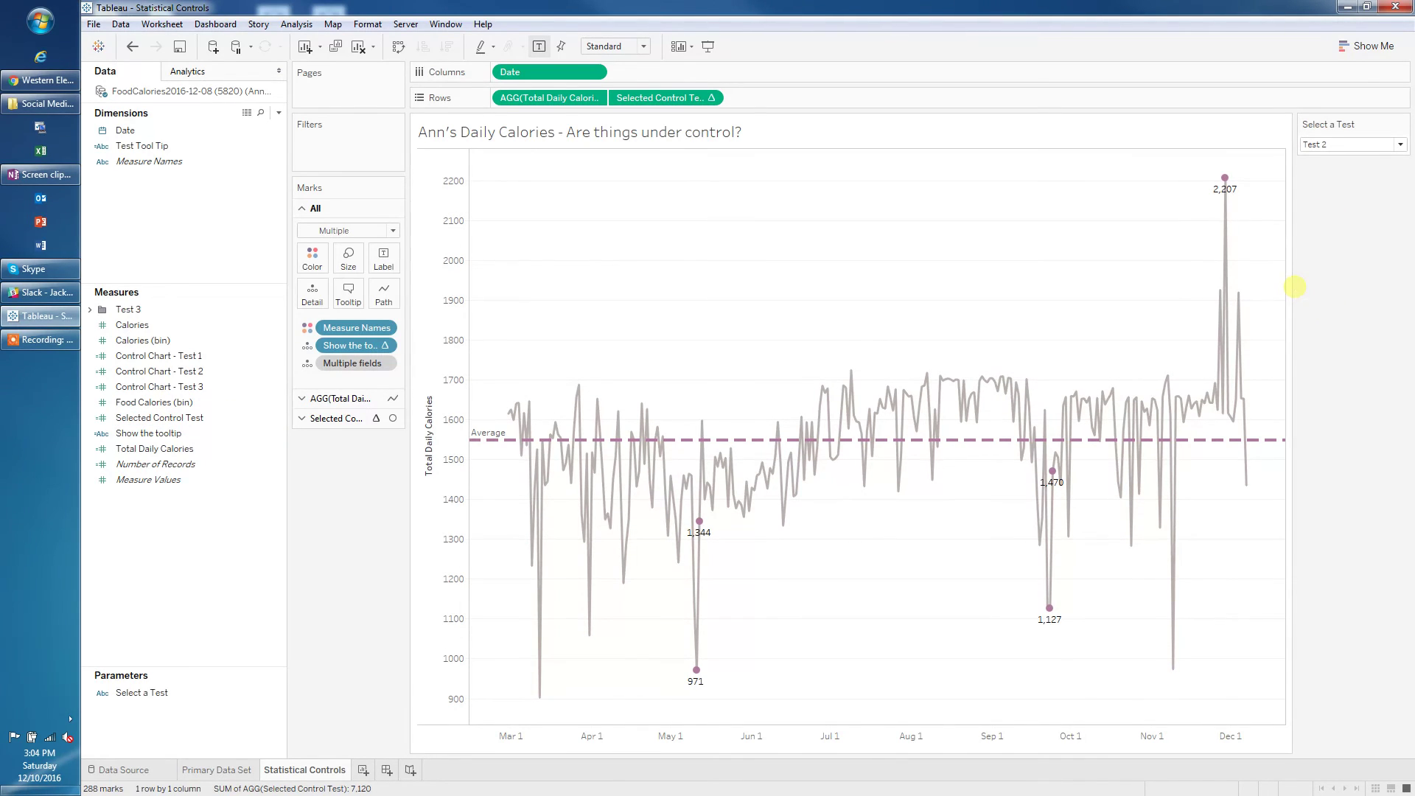
- Bring the Western Electric rules article forward, shift the window left, and scroll to Rules 1–4
{"action": "key", "text": "alt+Tab"}
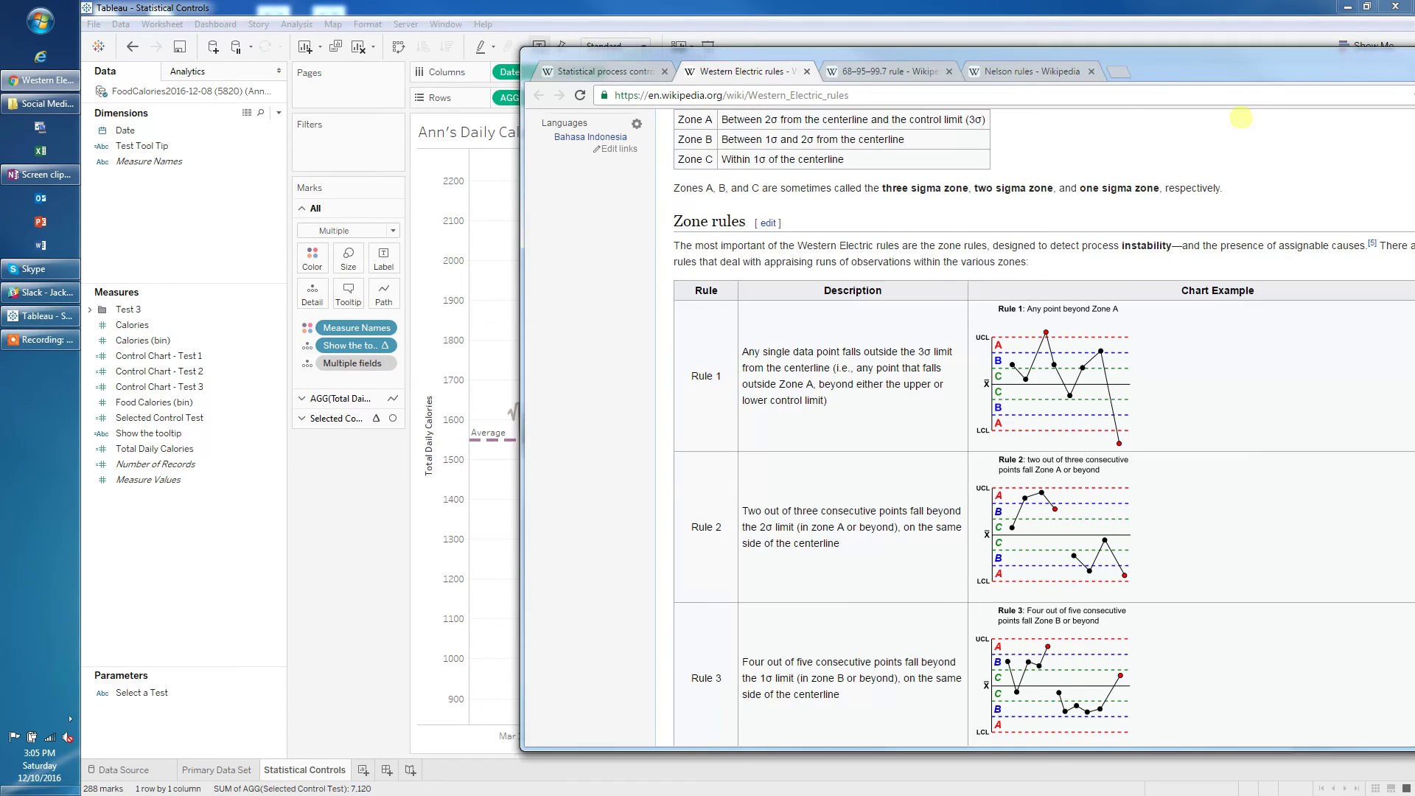
{"action": "left_click_drag", "start_coordinate": [1288, 71], "coordinate": [1148, 62]}
{"action": "scroll", "coordinate": [1169, 421], "scroll_direction": "down", "scroll_amount": 3}
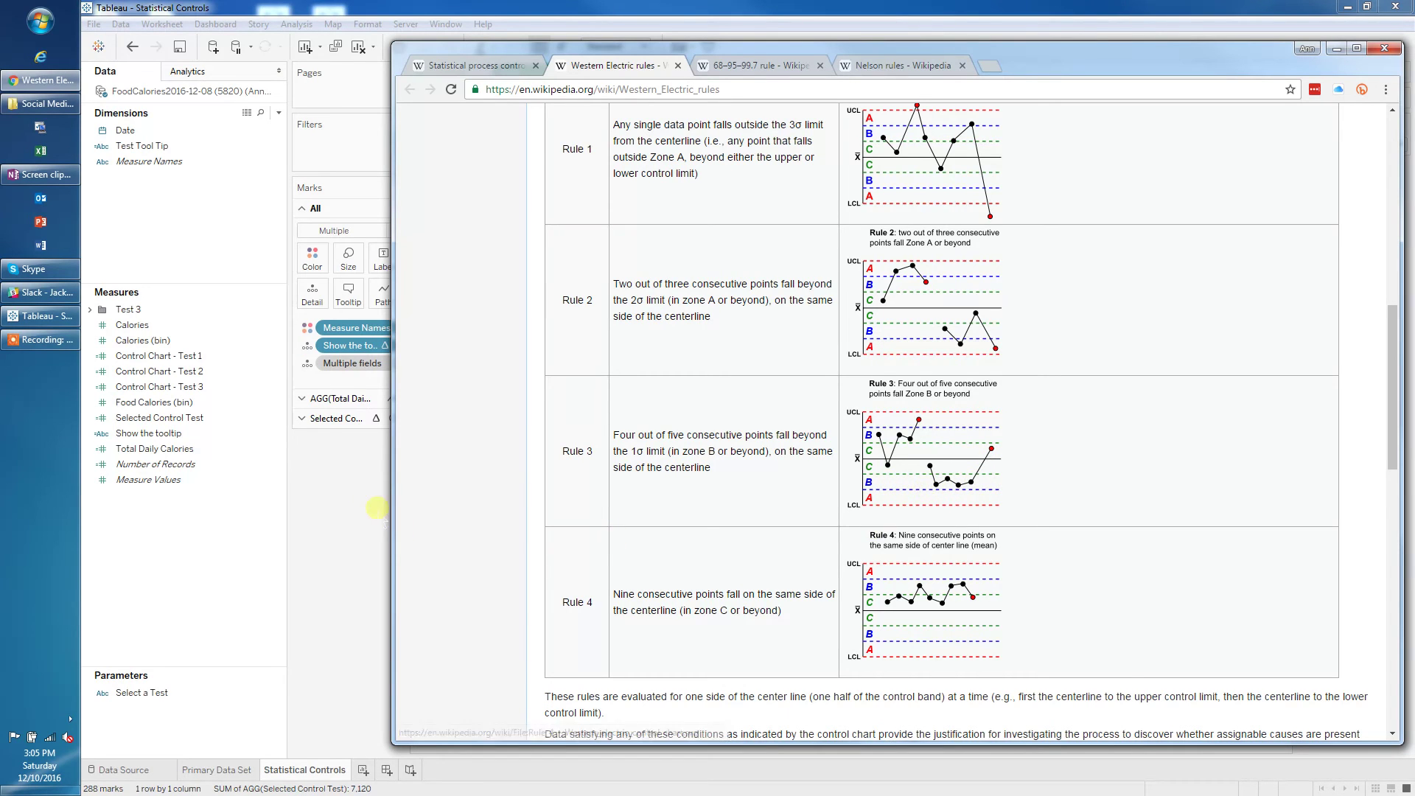
- Expand the Test 3 folder and review the Control Chart - Test 3 Mark 0- formula
{"action": "left_click", "coordinate": [357, 493]}
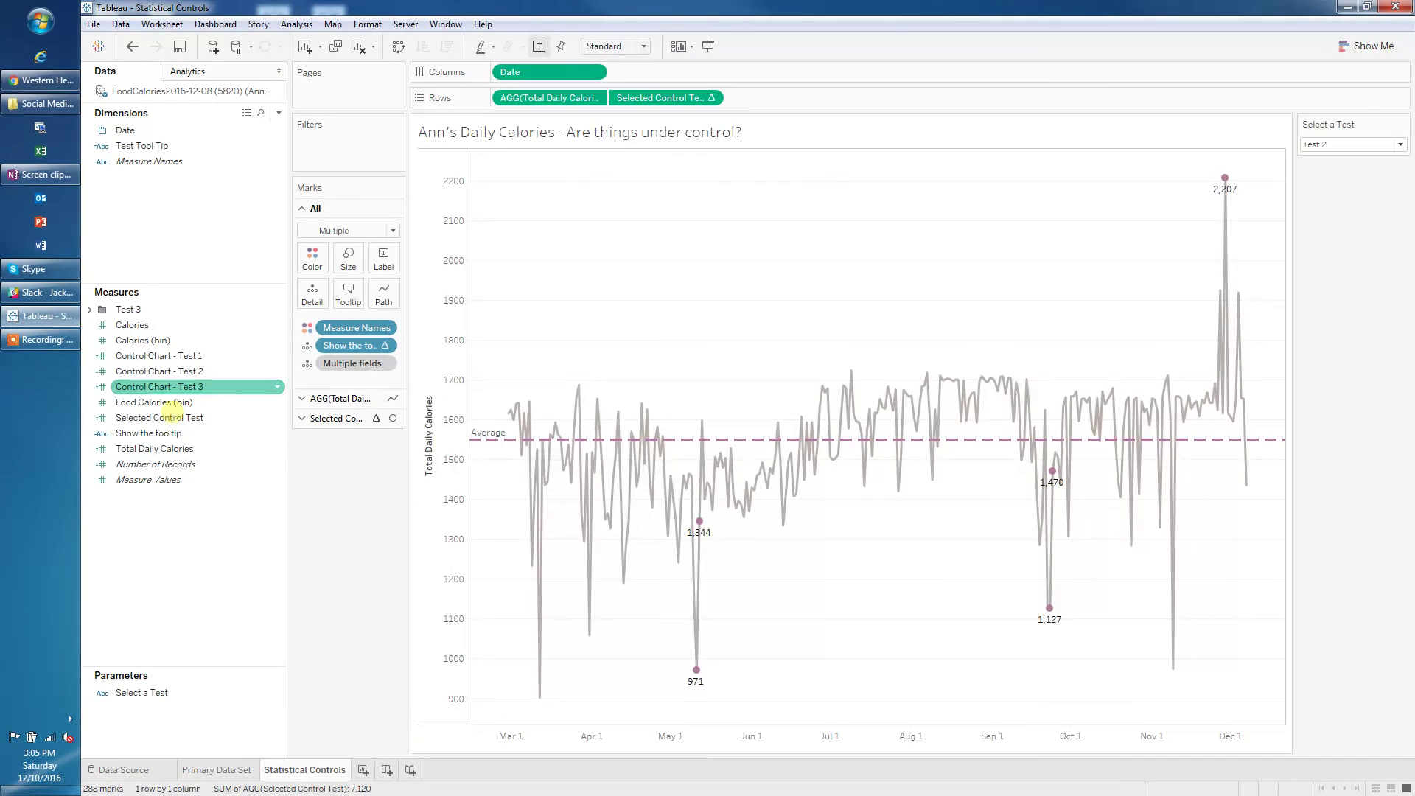
{"action": "left_click", "coordinate": [89, 310]}
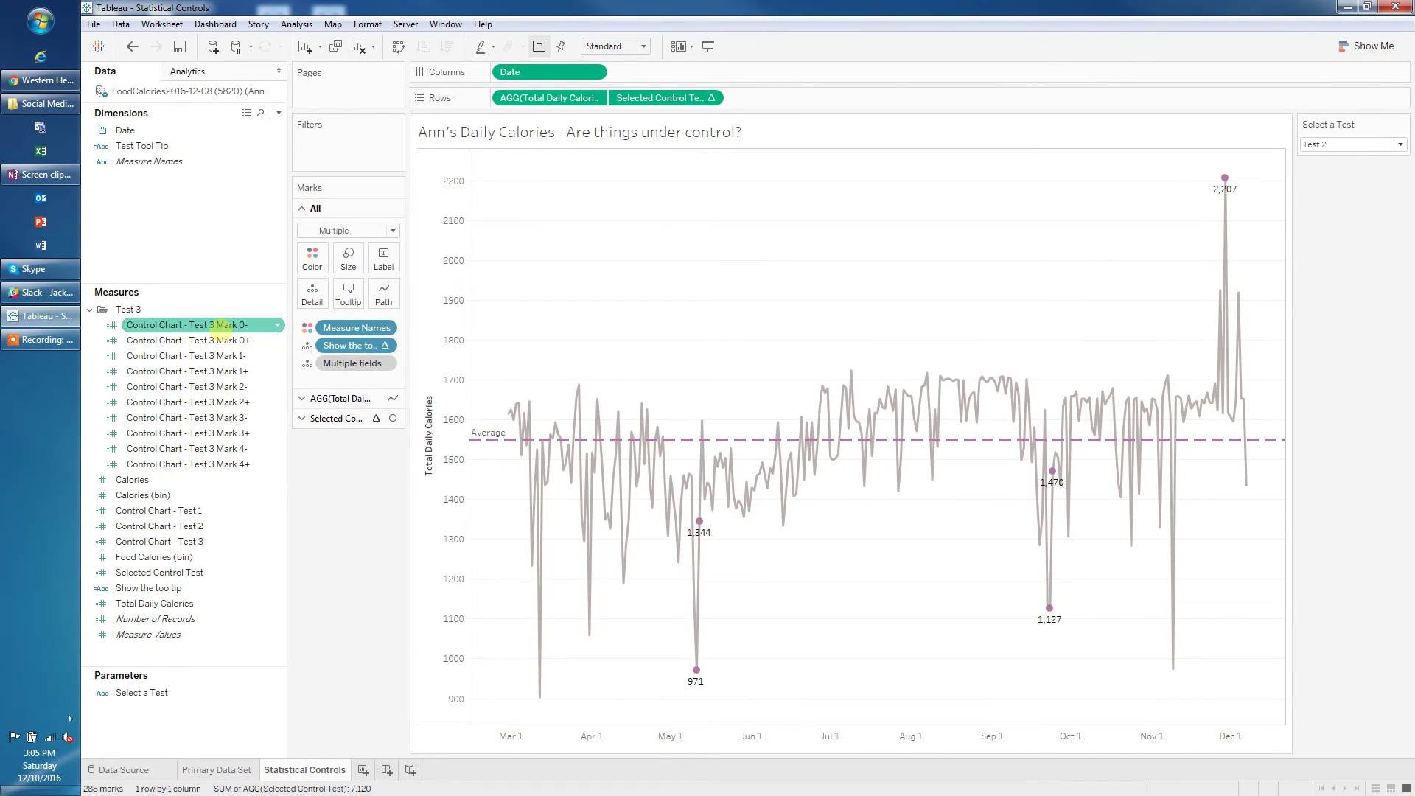
{"action": "right_click", "coordinate": [221, 325]}
{"action": "left_click", "coordinate": [270, 397]}
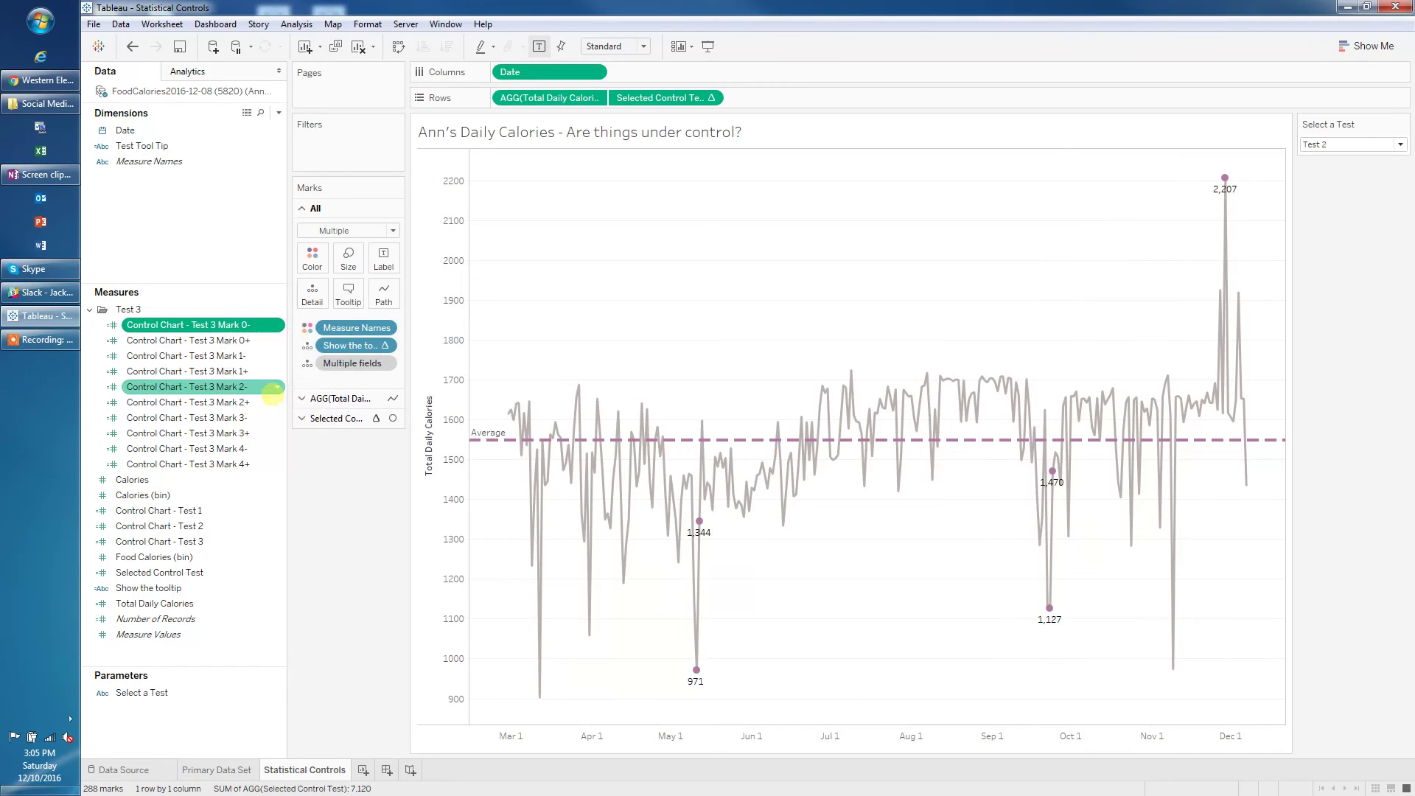
{"action": "left_click_drag", "start_coordinate": [656, 179], "coordinate": [678, 190]}
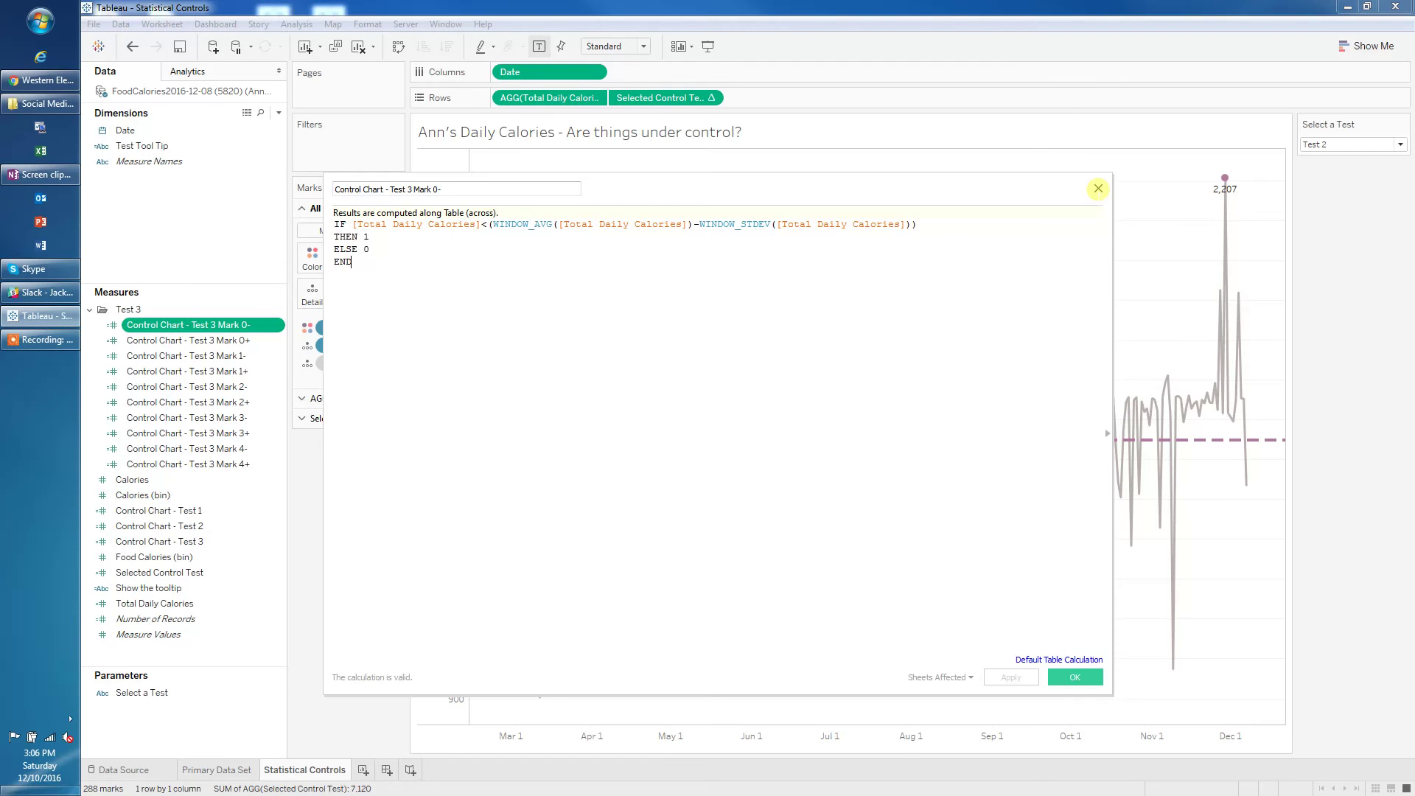
{"action": "left_click", "coordinate": [1098, 188]}
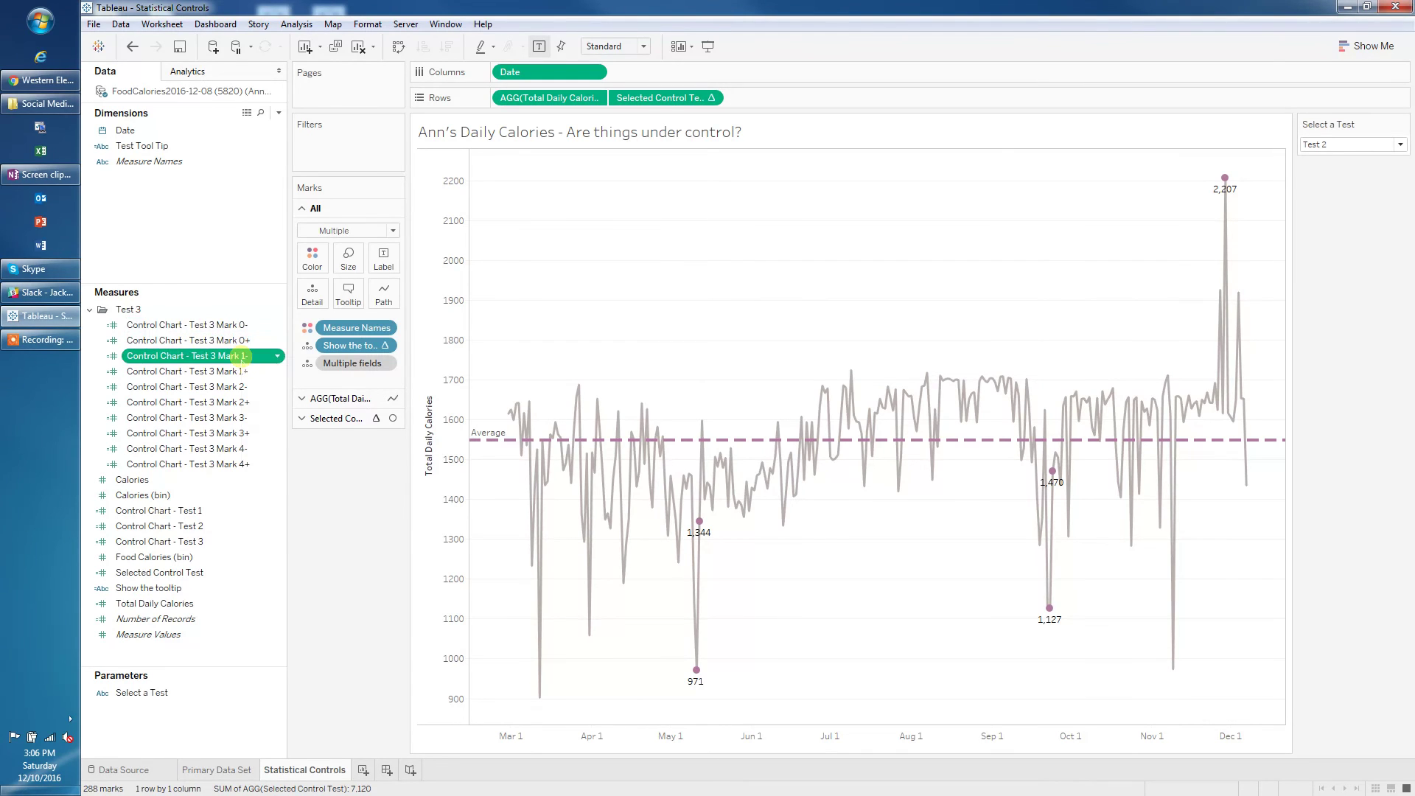
- Review the Control Chart - Test 3 Mark 1- formula
{"action": "right_click", "coordinate": [243, 356]}
{"action": "left_click", "coordinate": [277, 429]}
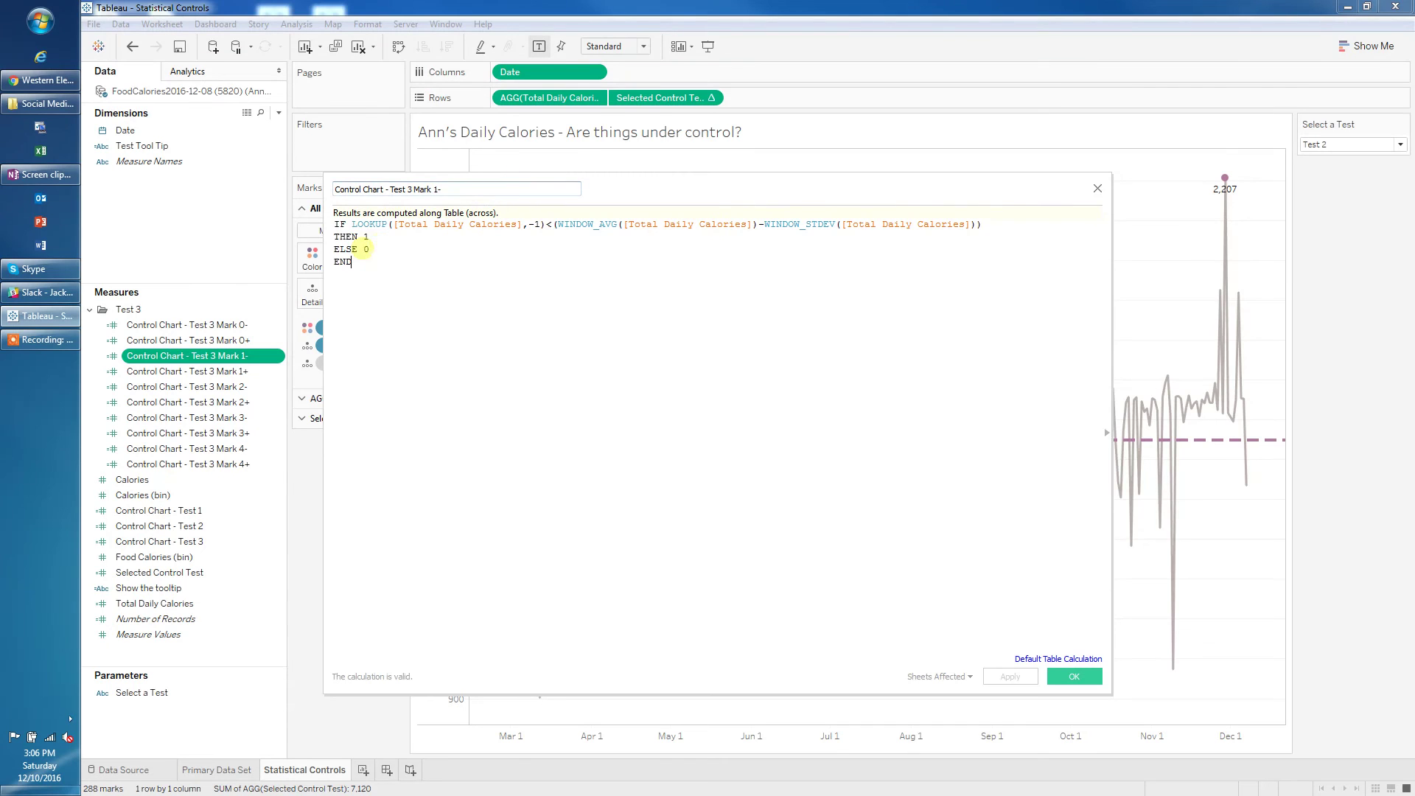
{"action": "left_click", "coordinate": [1097, 187]}
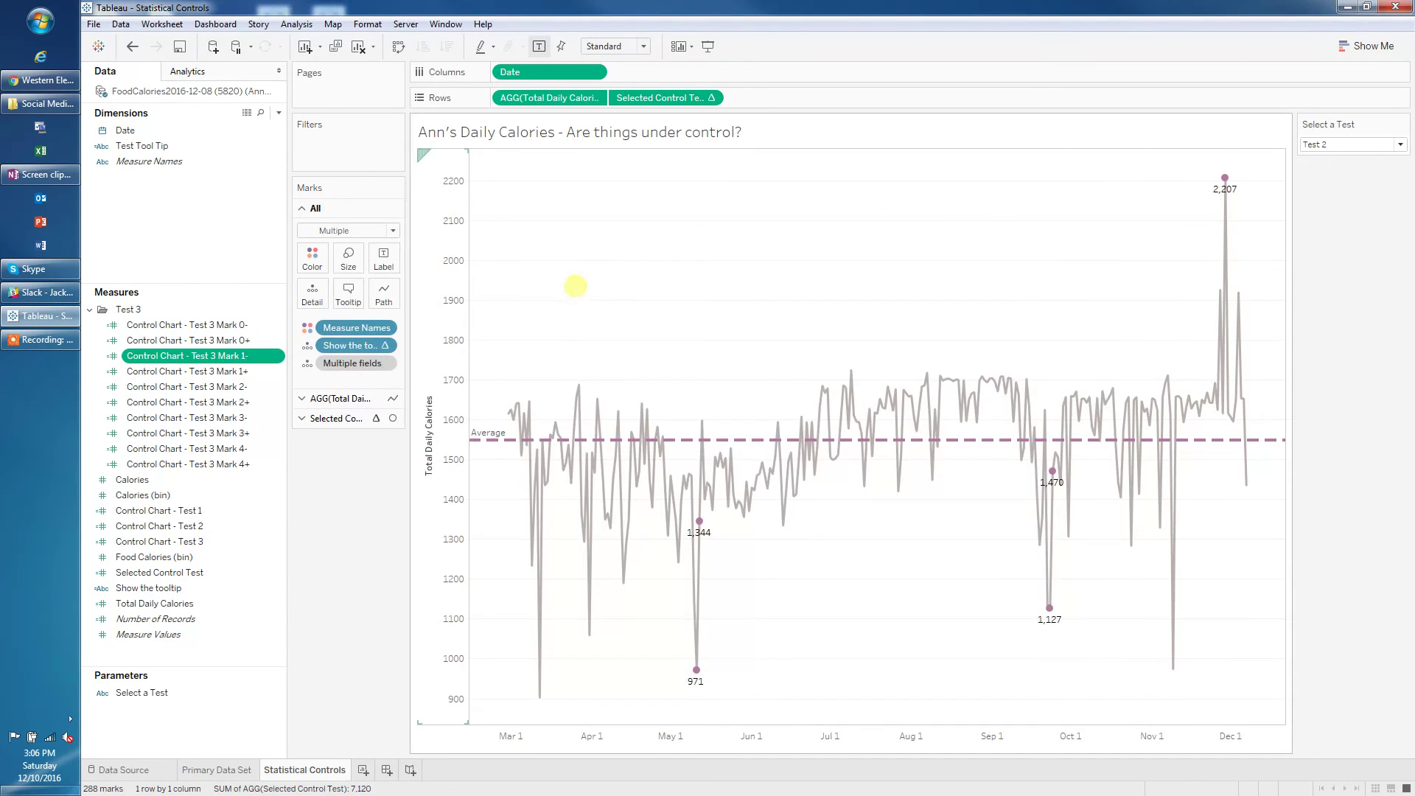
- Review the Test 3 Mark 0+ formula, then collapse the Test 3 folder and select Control Chart - Test 3
{"action": "left_click", "coordinate": [209, 341]}
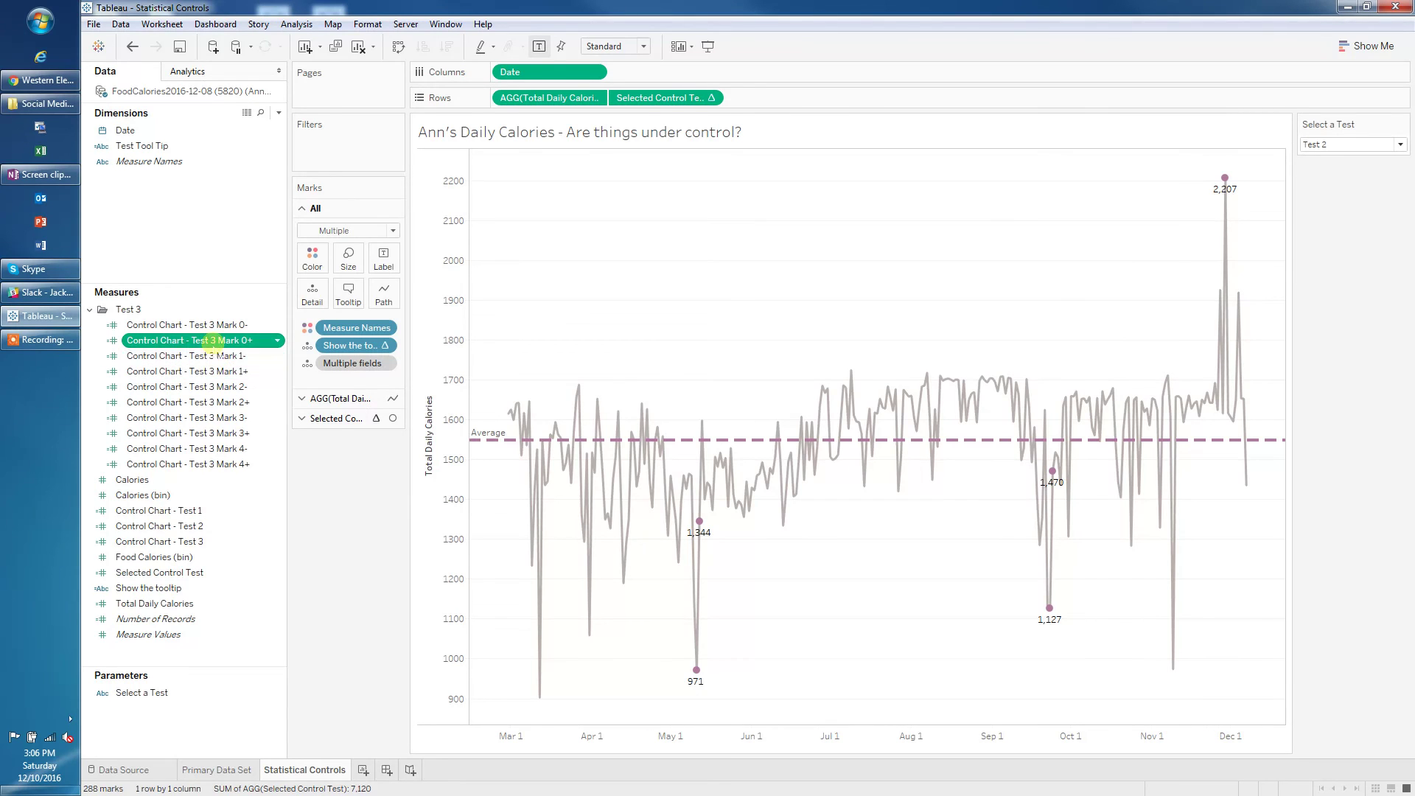
{"action": "right_click", "coordinate": [213, 340]}
{"action": "left_click", "coordinate": [251, 410]}
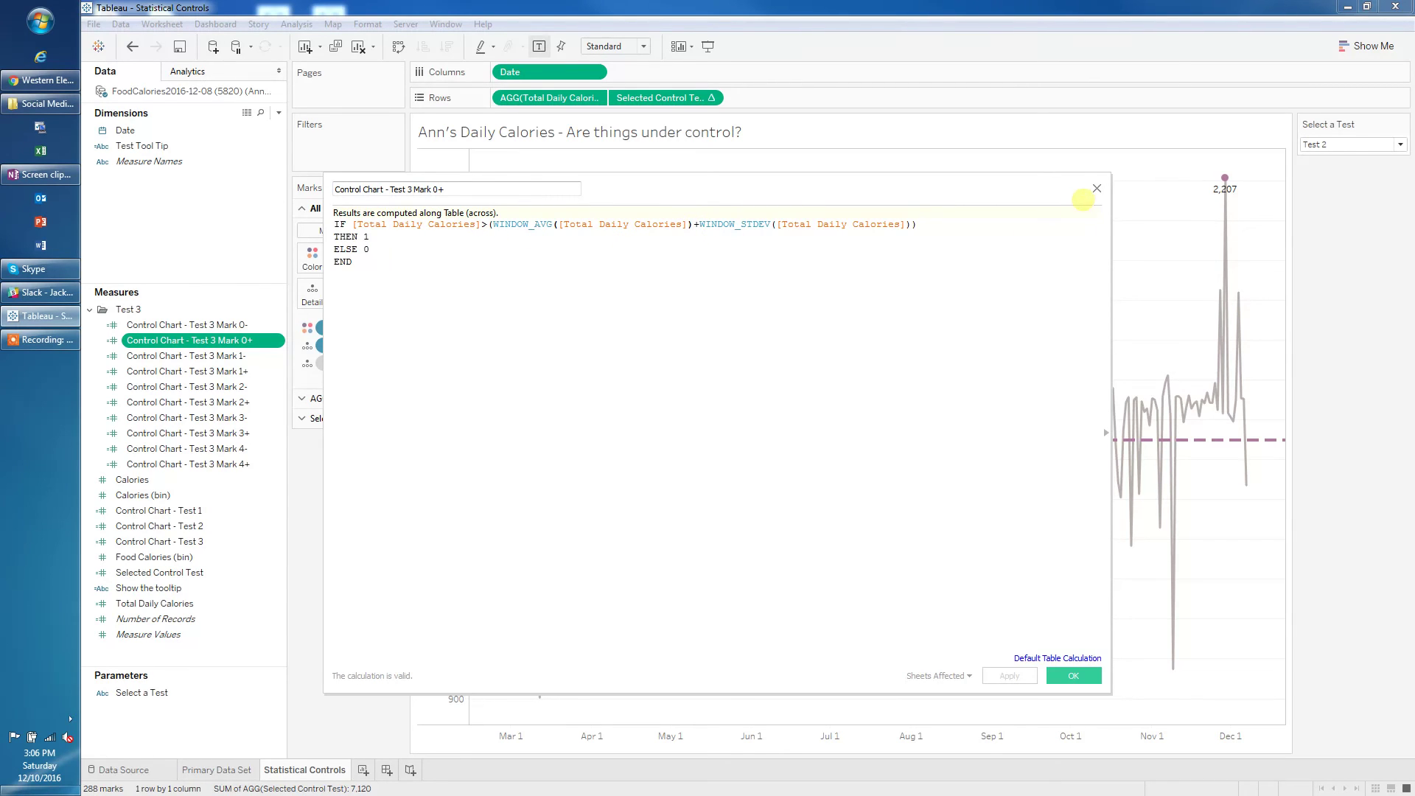
{"action": "left_click", "coordinate": [1096, 189]}
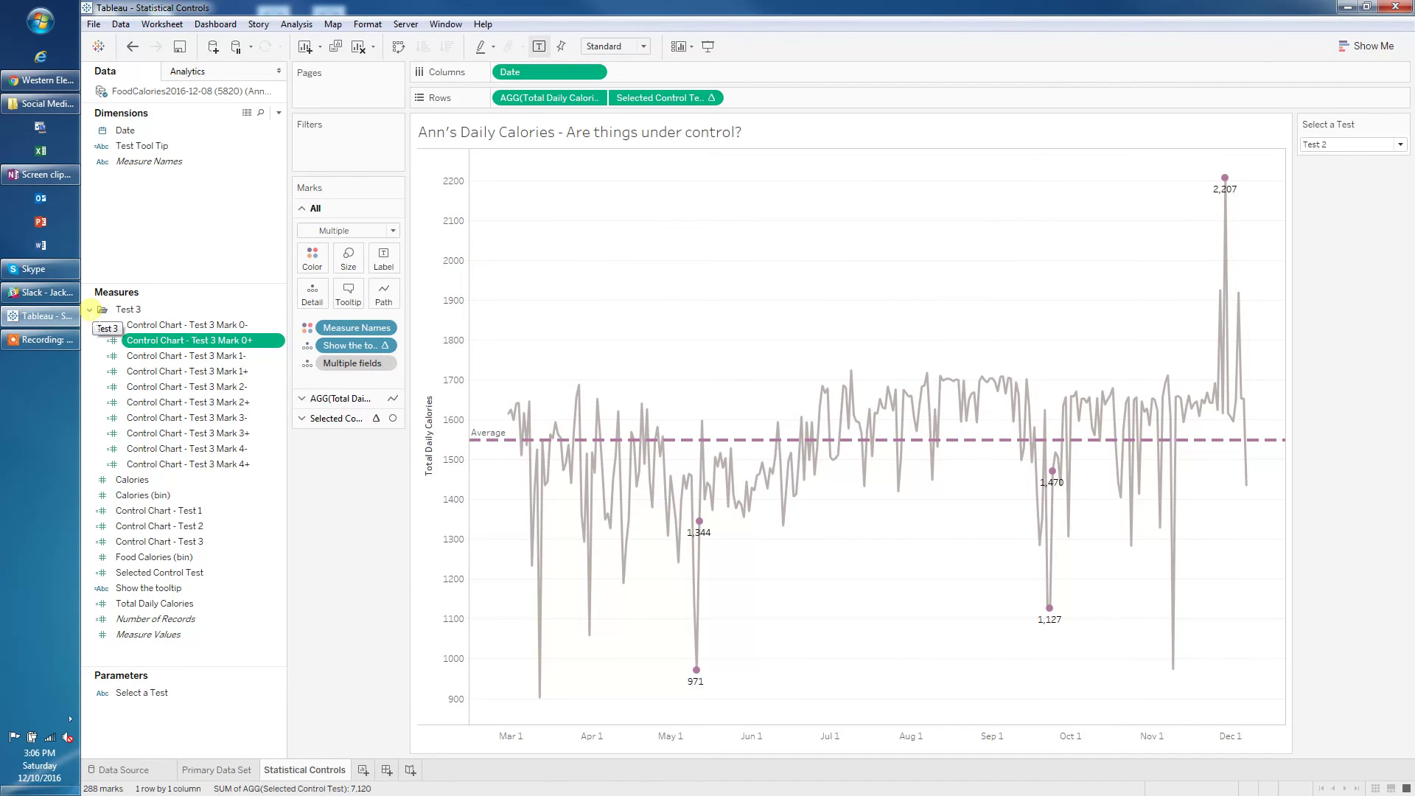
{"action": "left_click", "coordinate": [88, 309]}
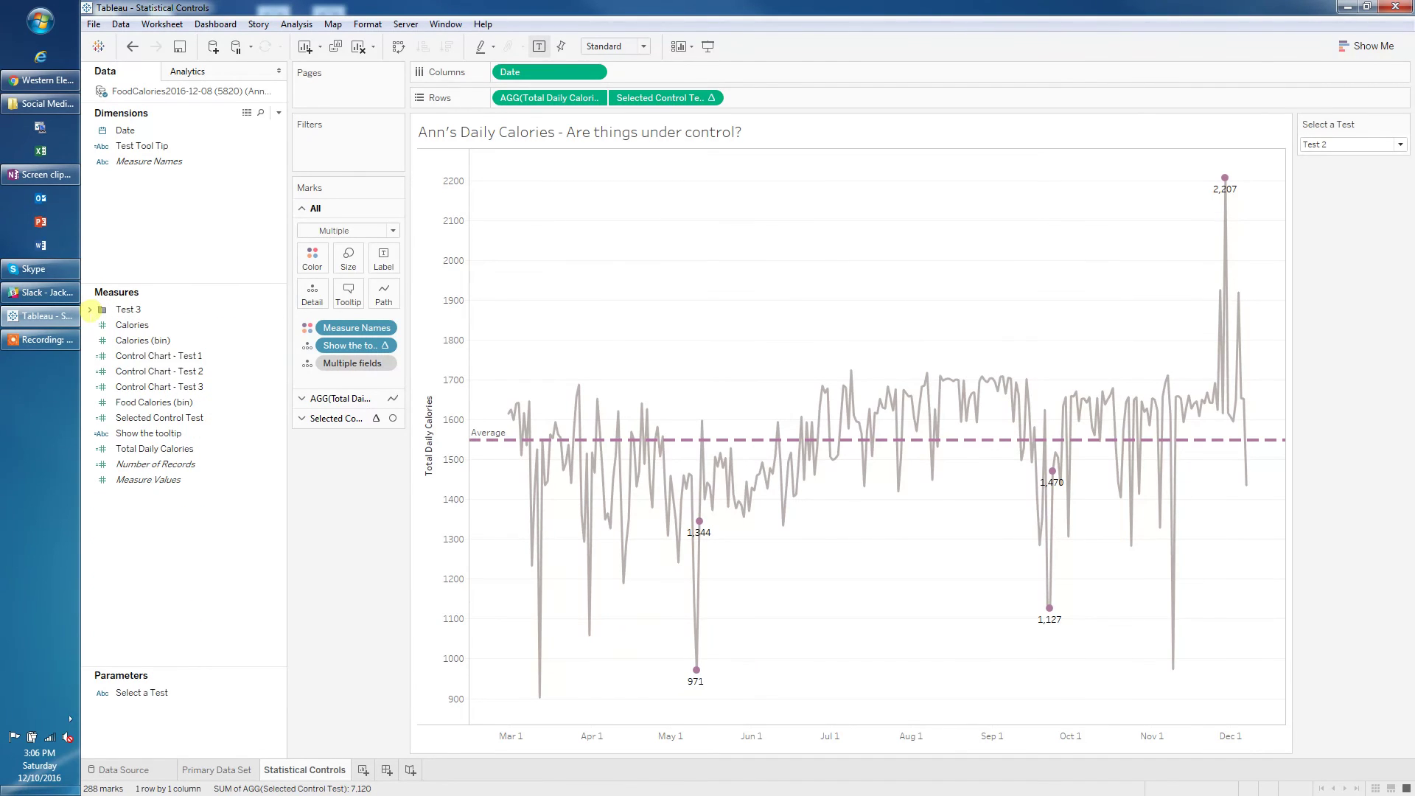
{"action": "left_click", "coordinate": [149, 387]}
{"action": "right_click", "coordinate": [148, 390]}
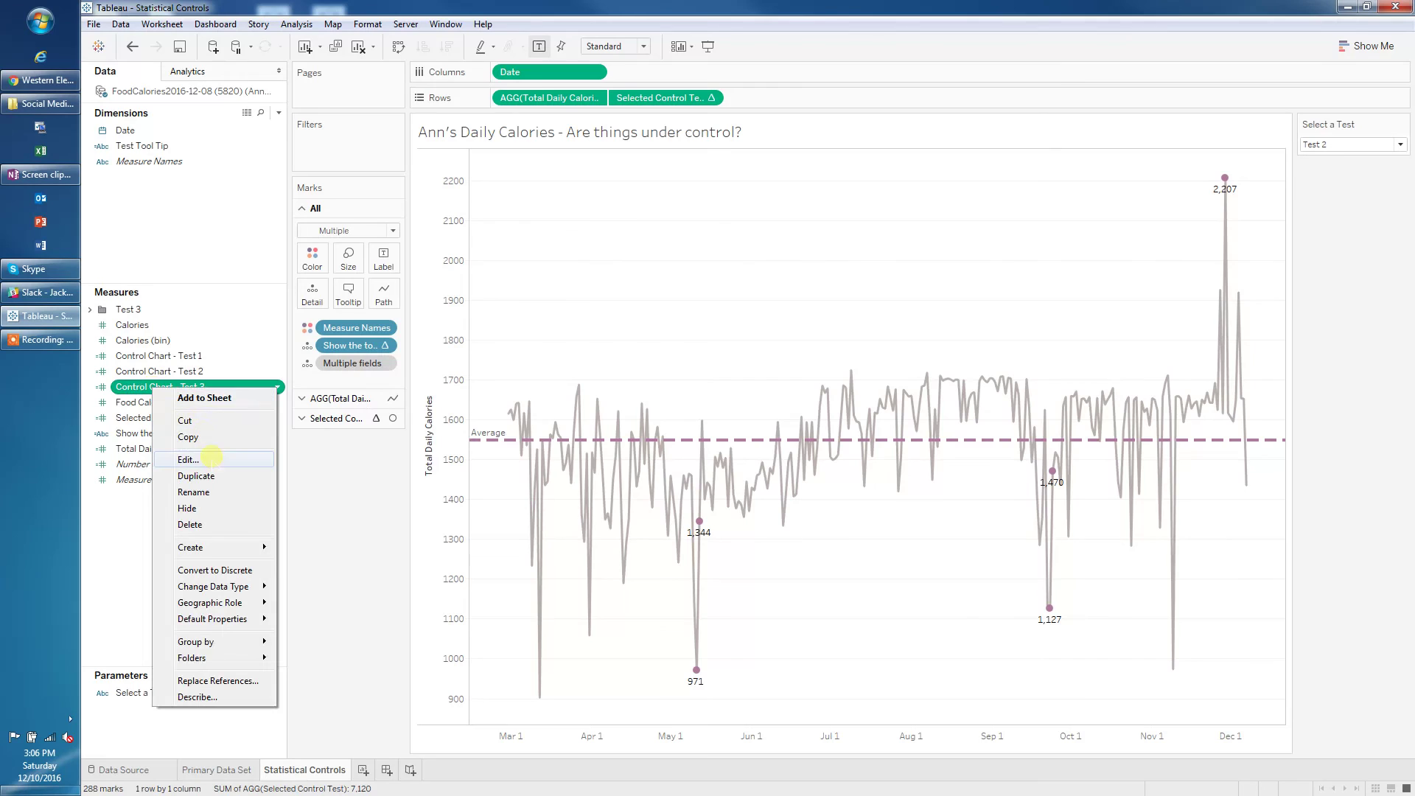
{"action": "left_click", "coordinate": [222, 459]}
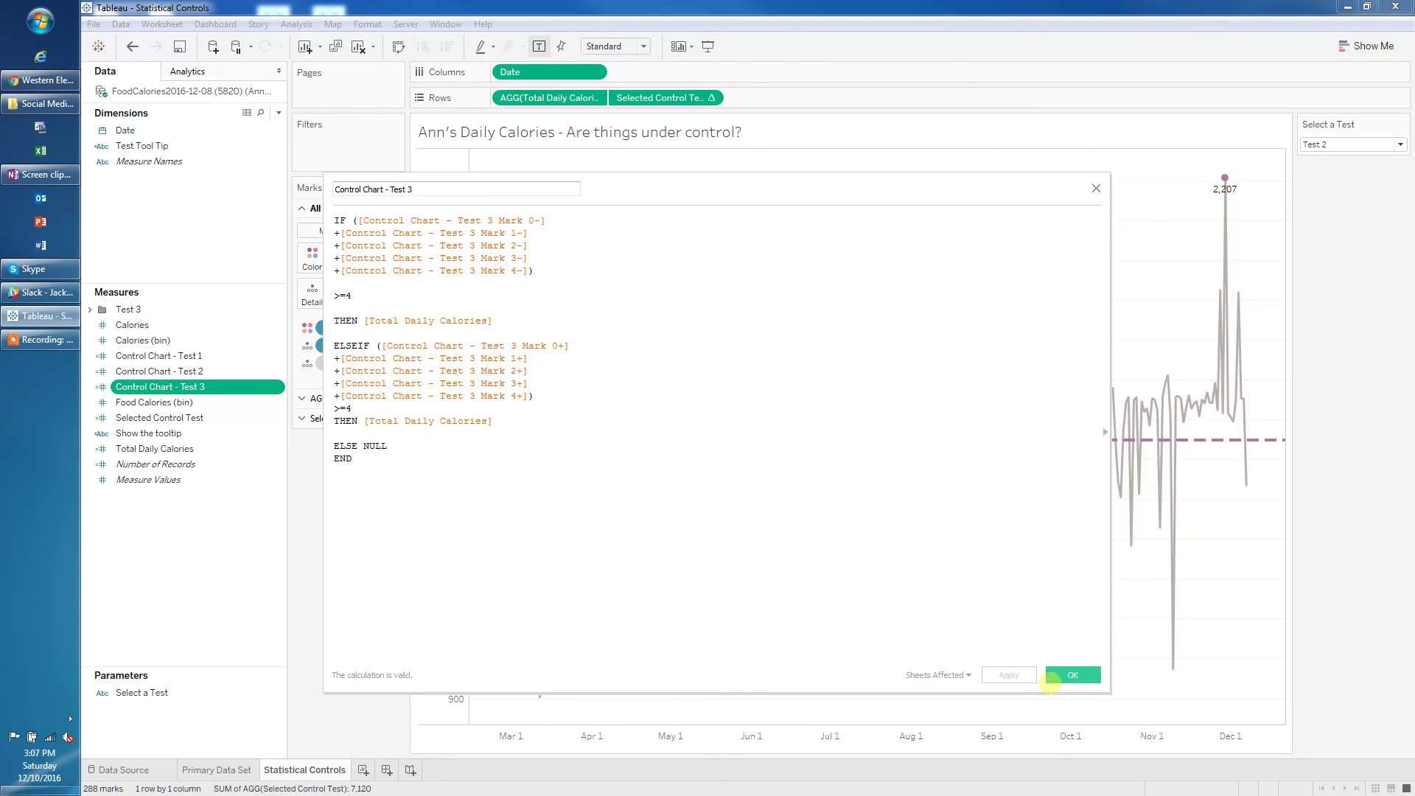
{"action": "left_click", "coordinate": [1073, 676]}
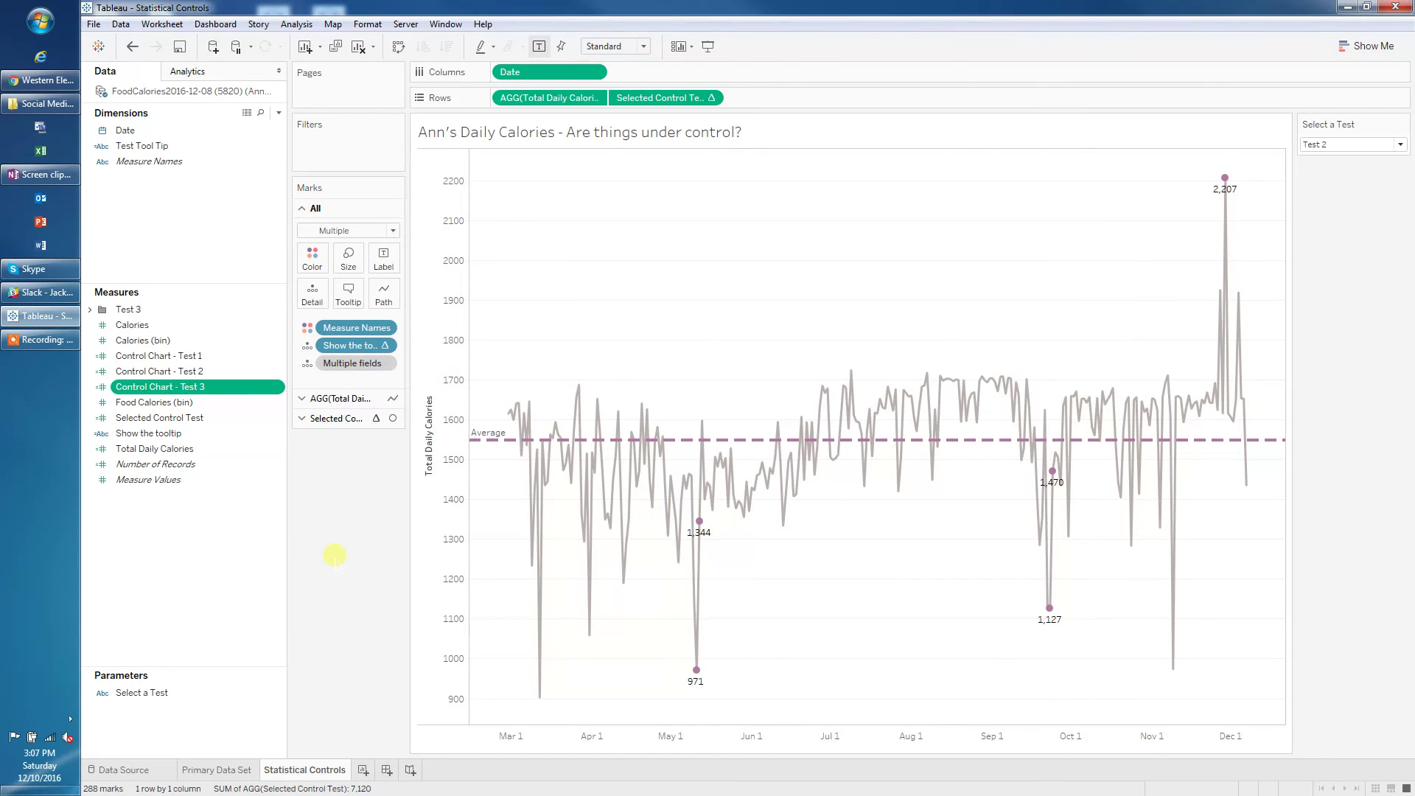
{"action": "right_click", "coordinate": [197, 418]}
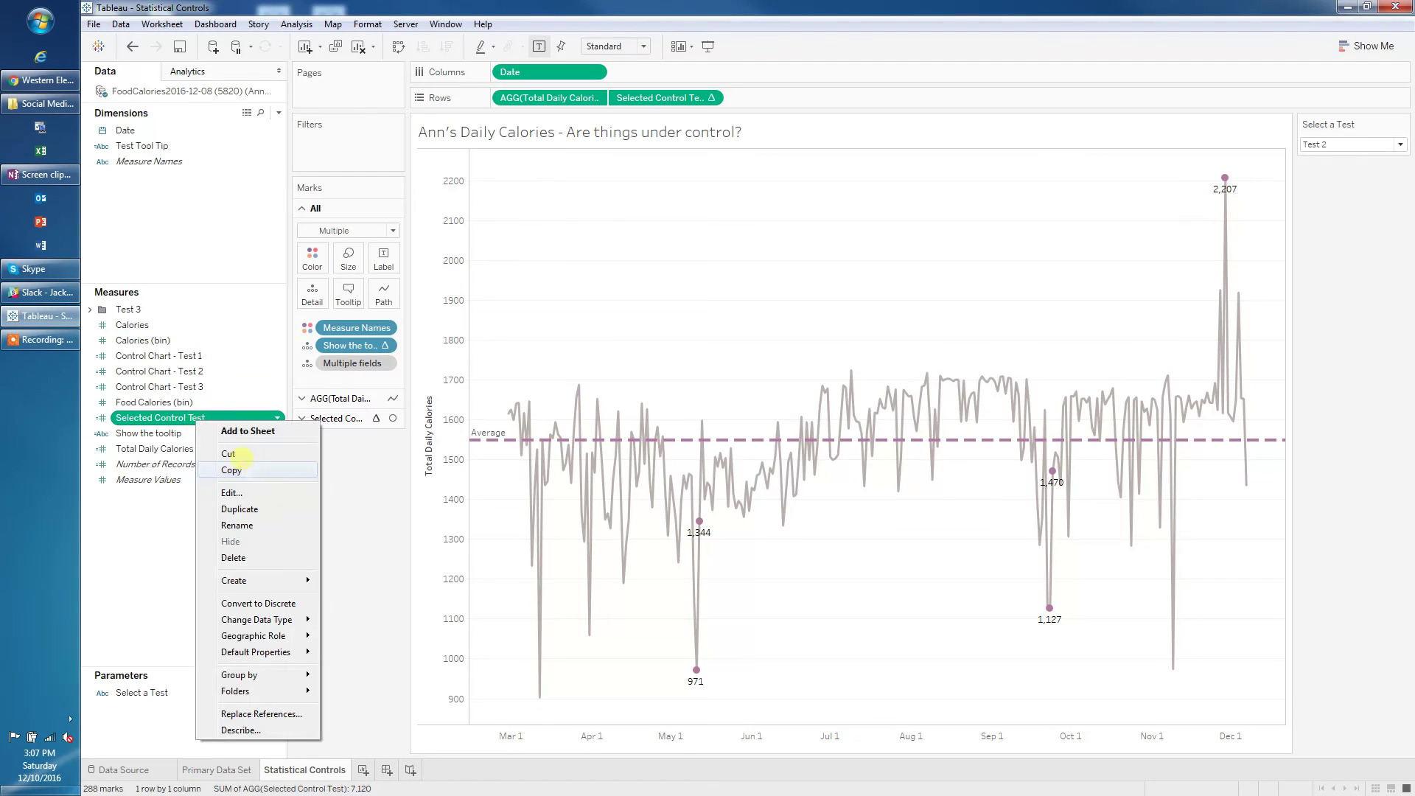
{"action": "left_click", "coordinate": [234, 492]}
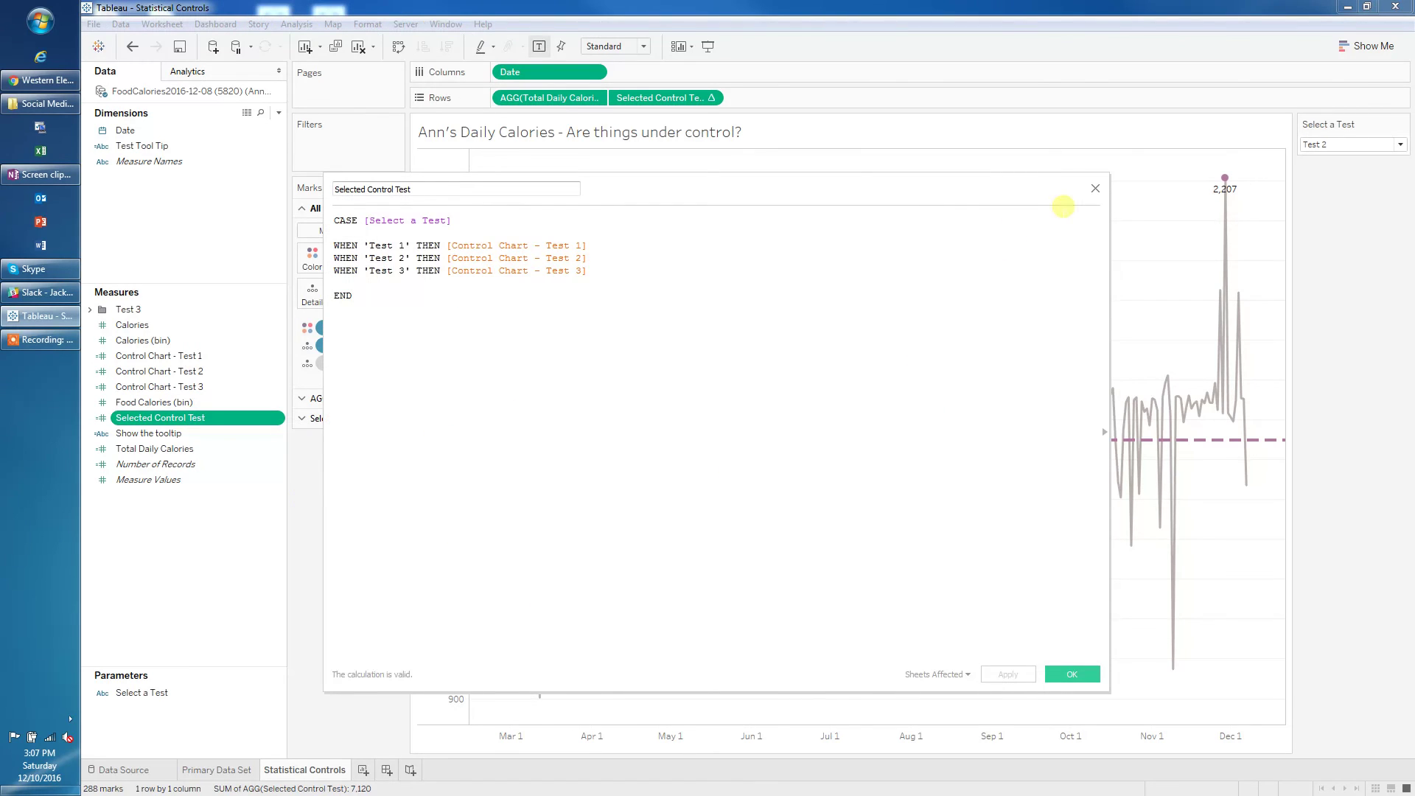
{"action": "left_click", "coordinate": [1095, 188]}
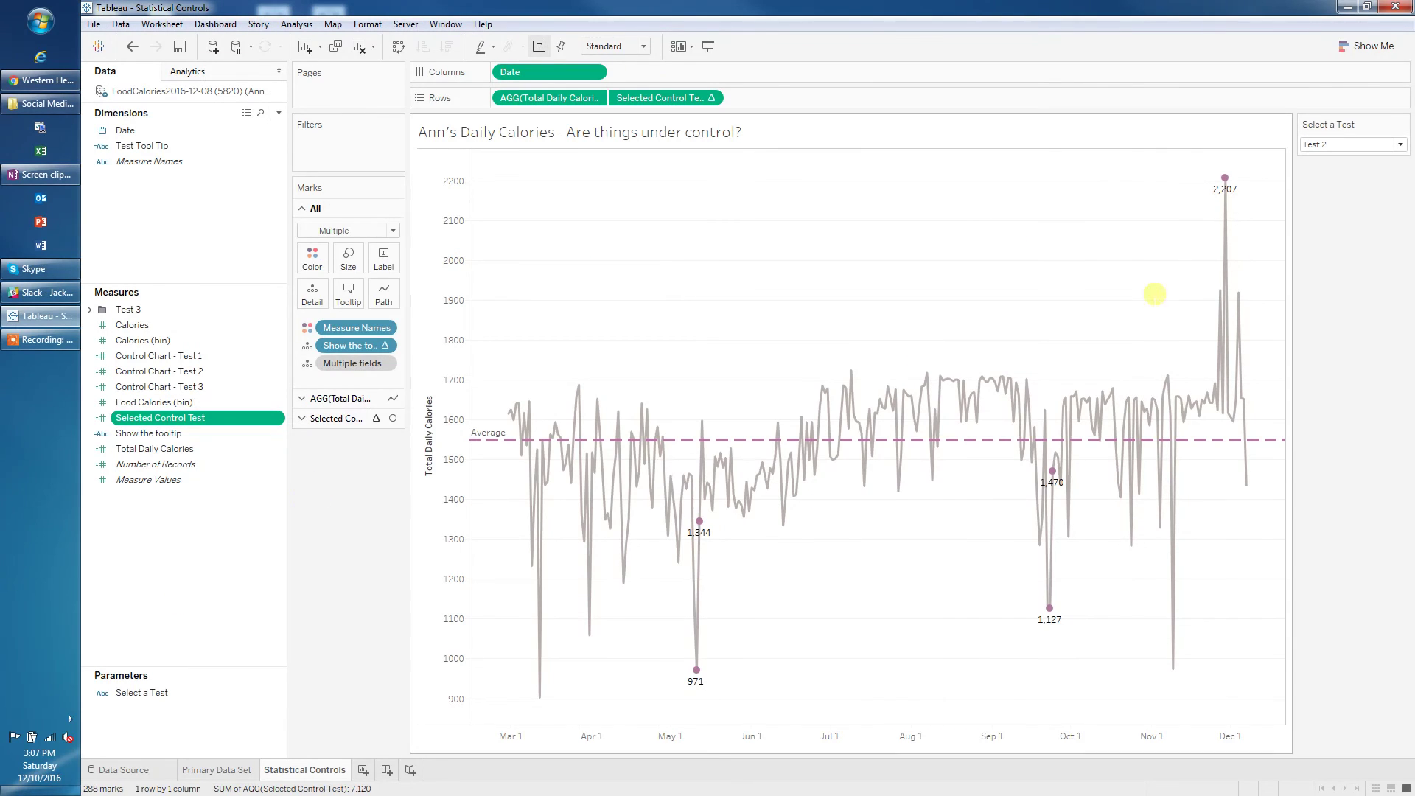
{"action": "left_click", "coordinate": [1400, 144]}
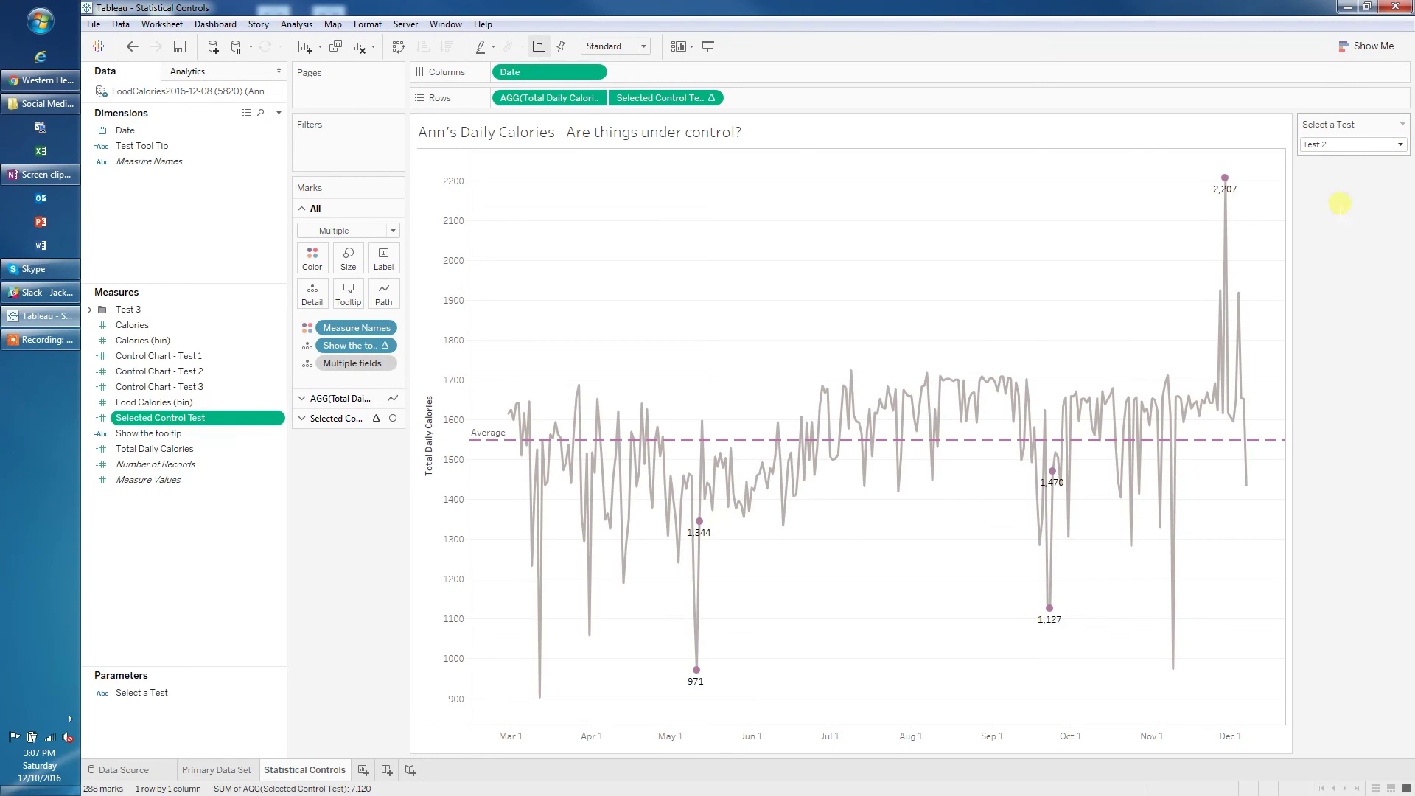
- Switch the chart to Test 3 and open the Test Tool Tip formula, widened to read the warnings
{"action": "left_click", "coordinate": [1326, 190]}
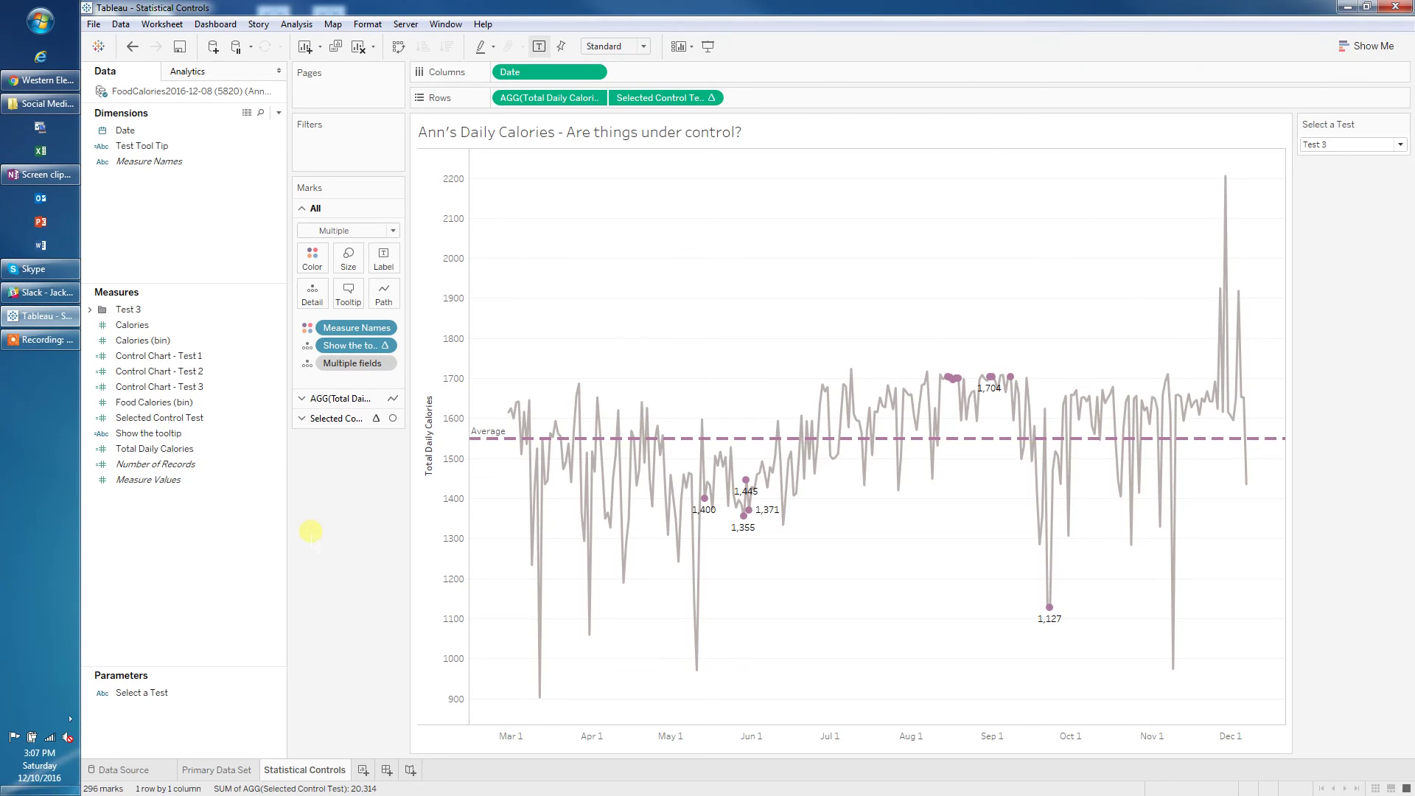
{"action": "right_click", "coordinate": [148, 145]}
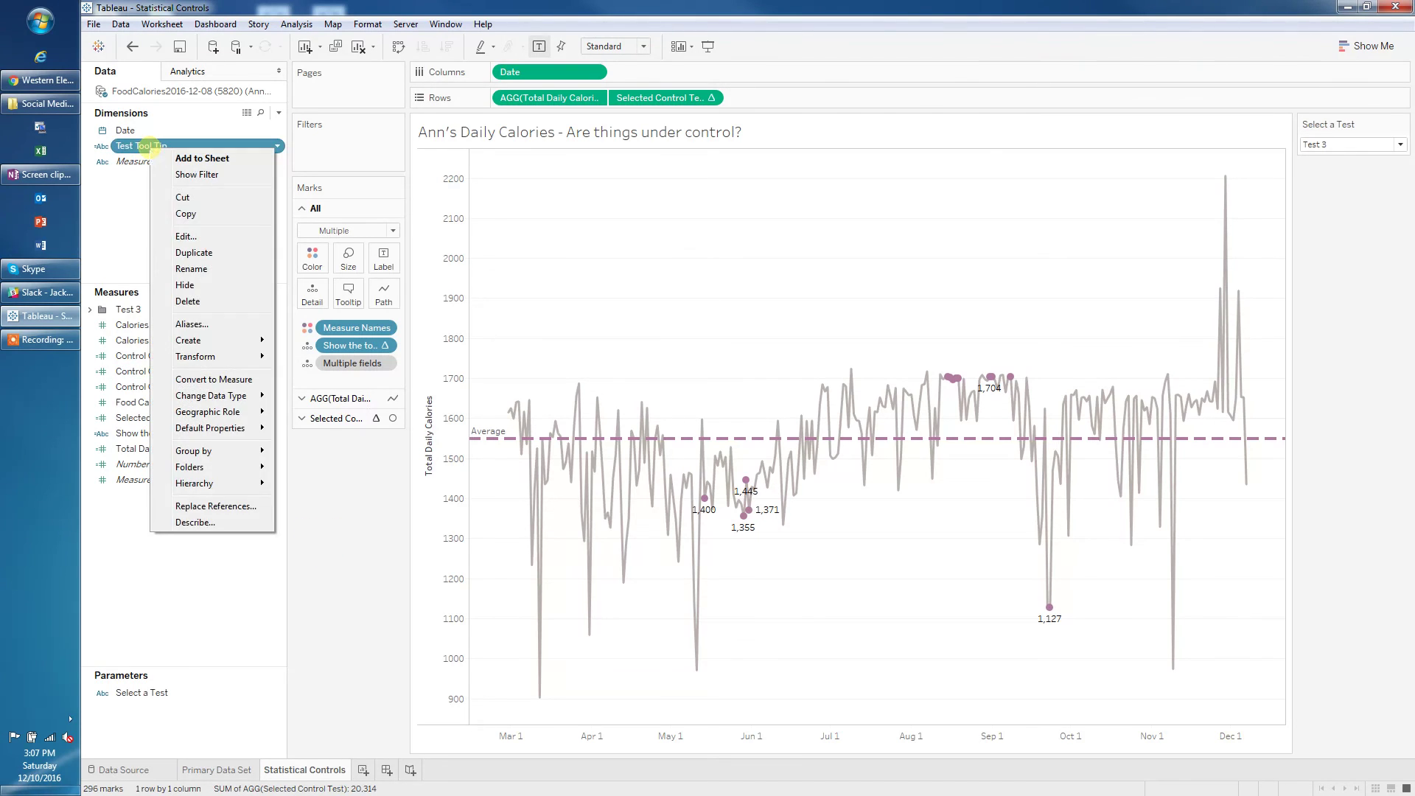
{"action": "left_click", "coordinate": [186, 236]}
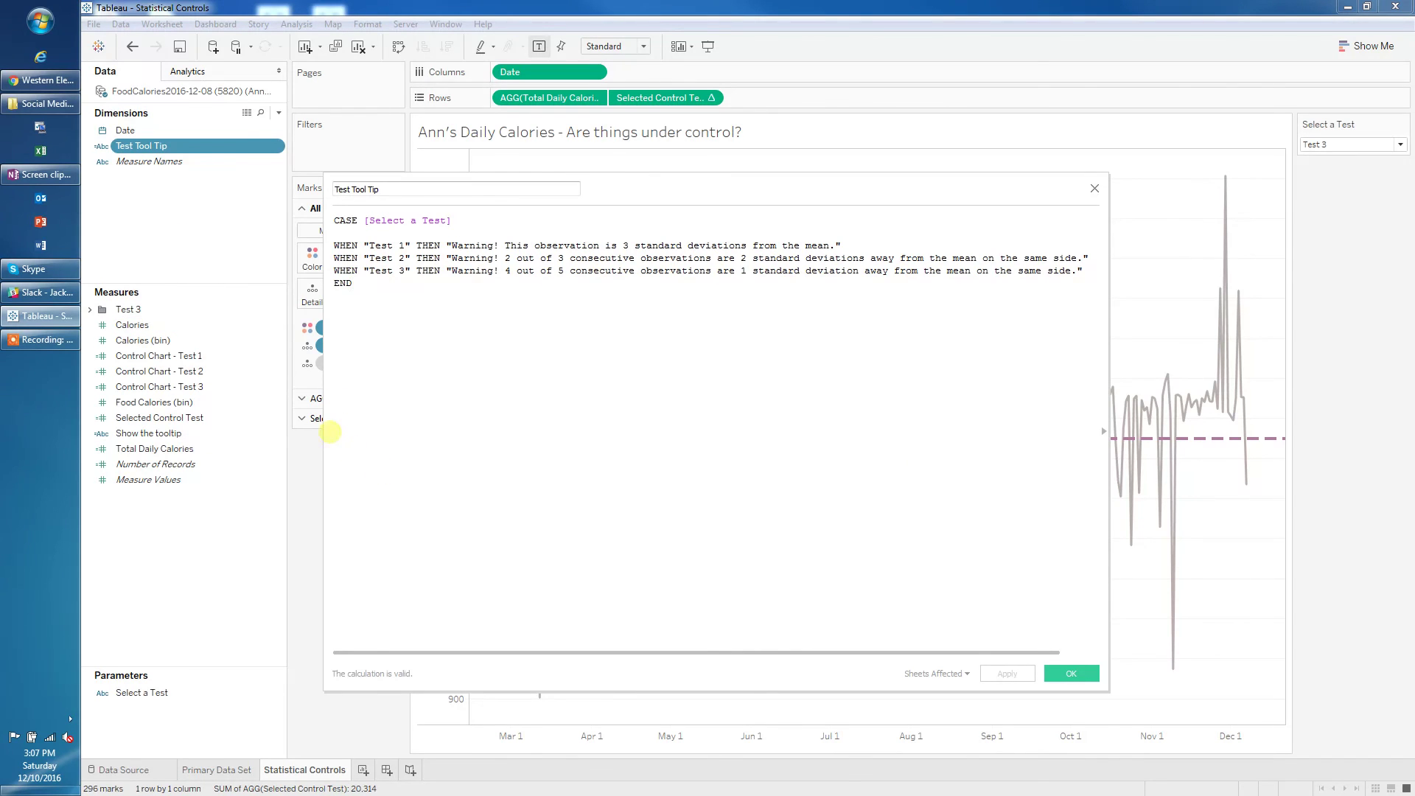
{"action": "left_click_drag", "start_coordinate": [324, 427], "coordinate": [223, 423]}
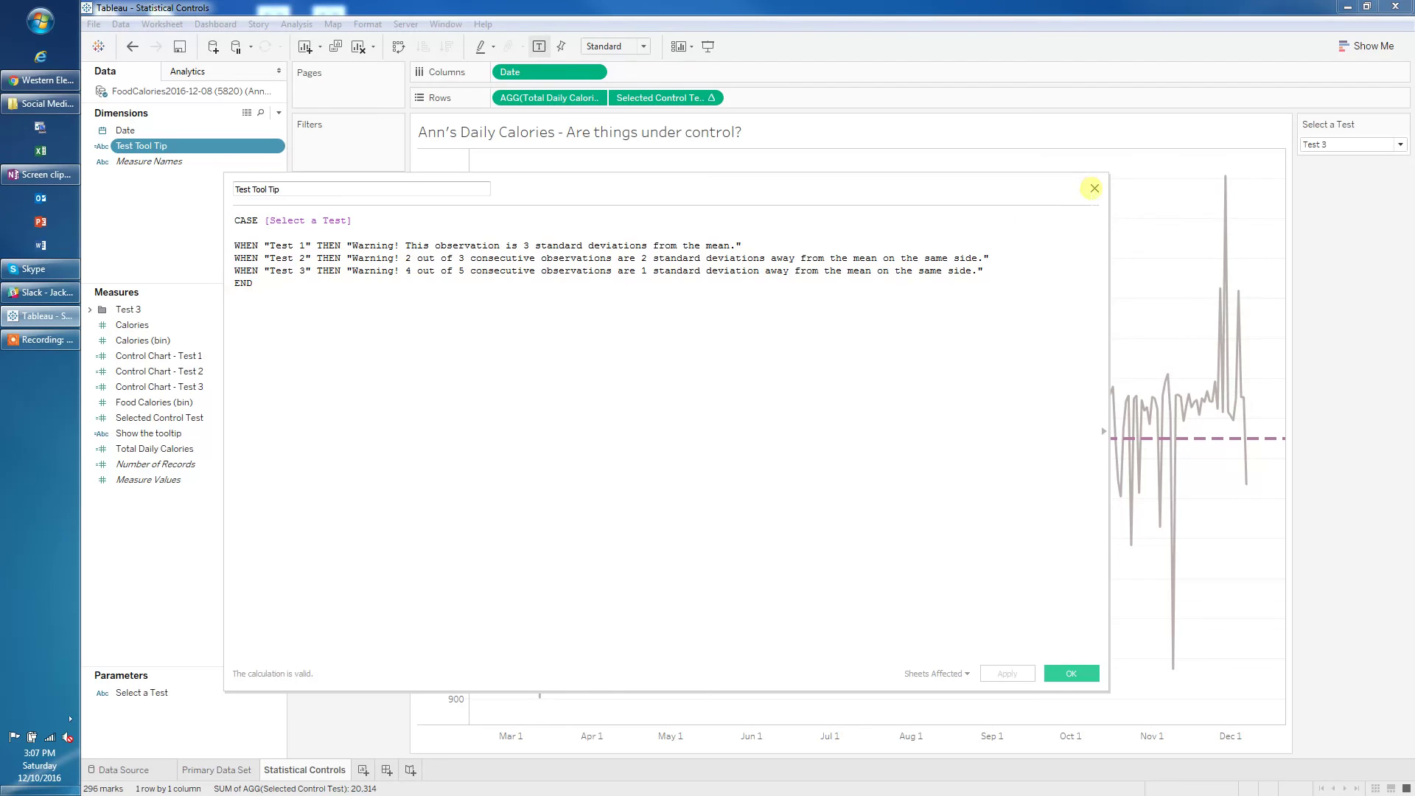
- Review the Show the tooltip formula IIF(ISNULL([Selected Control Test]),"",[Test Tool Tip])
{"action": "left_click", "coordinate": [1095, 189]}
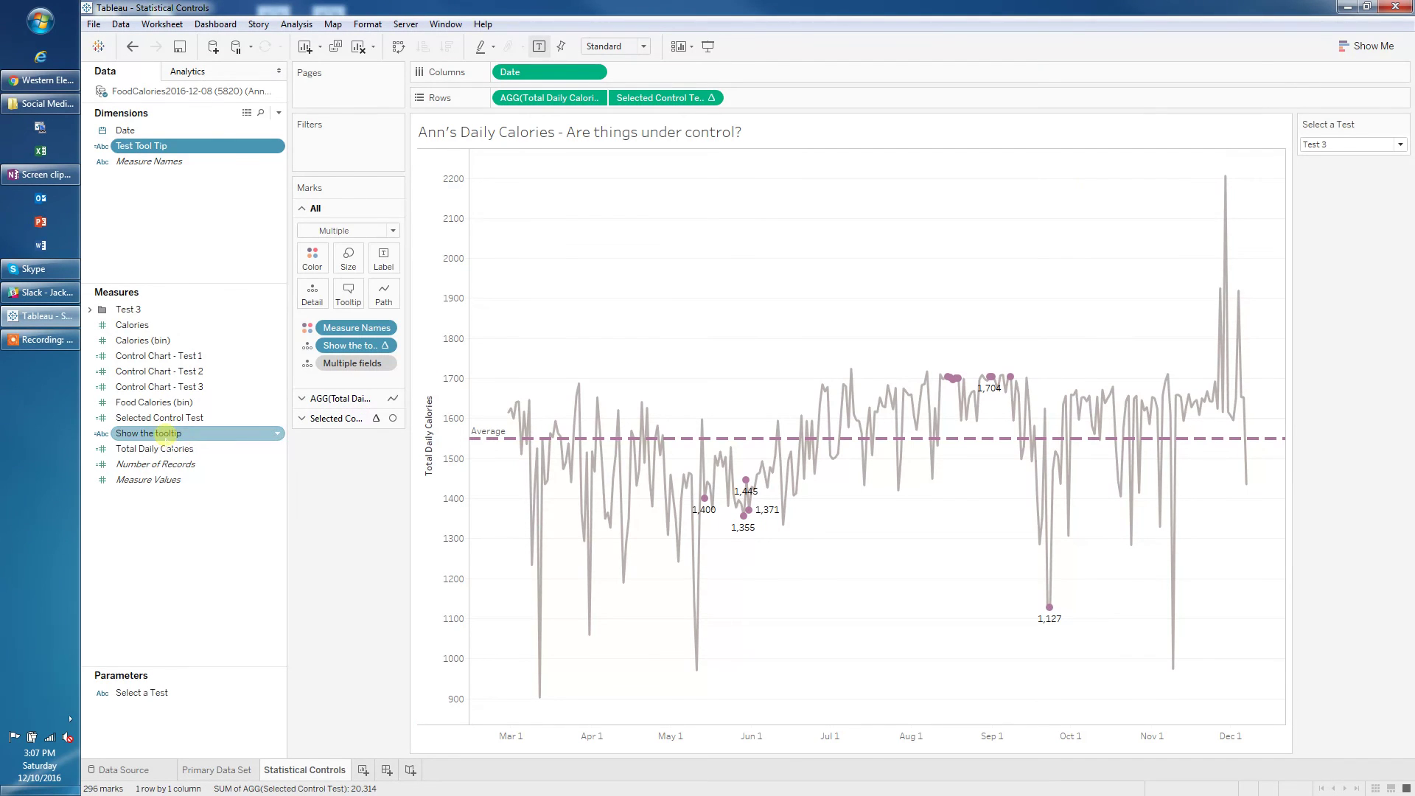
{"action": "right_click", "coordinate": [168, 435]}
{"action": "left_click", "coordinate": [200, 507]}
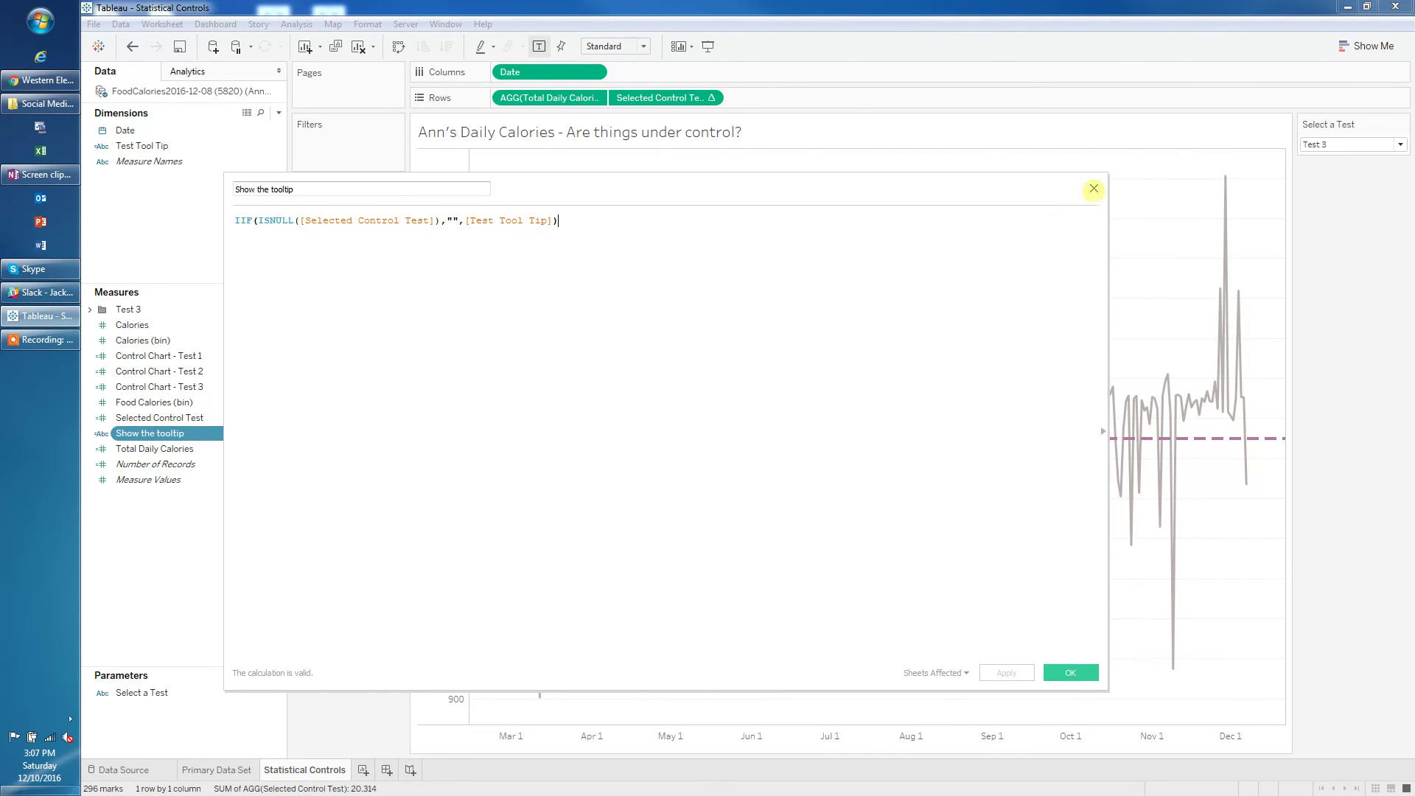
- Accept the Marks tooltip layout unchanged and preview tooltips showing calories, date and test warning
{"action": "left_click", "coordinate": [1094, 188]}
{"action": "left_click", "coordinate": [348, 291]}
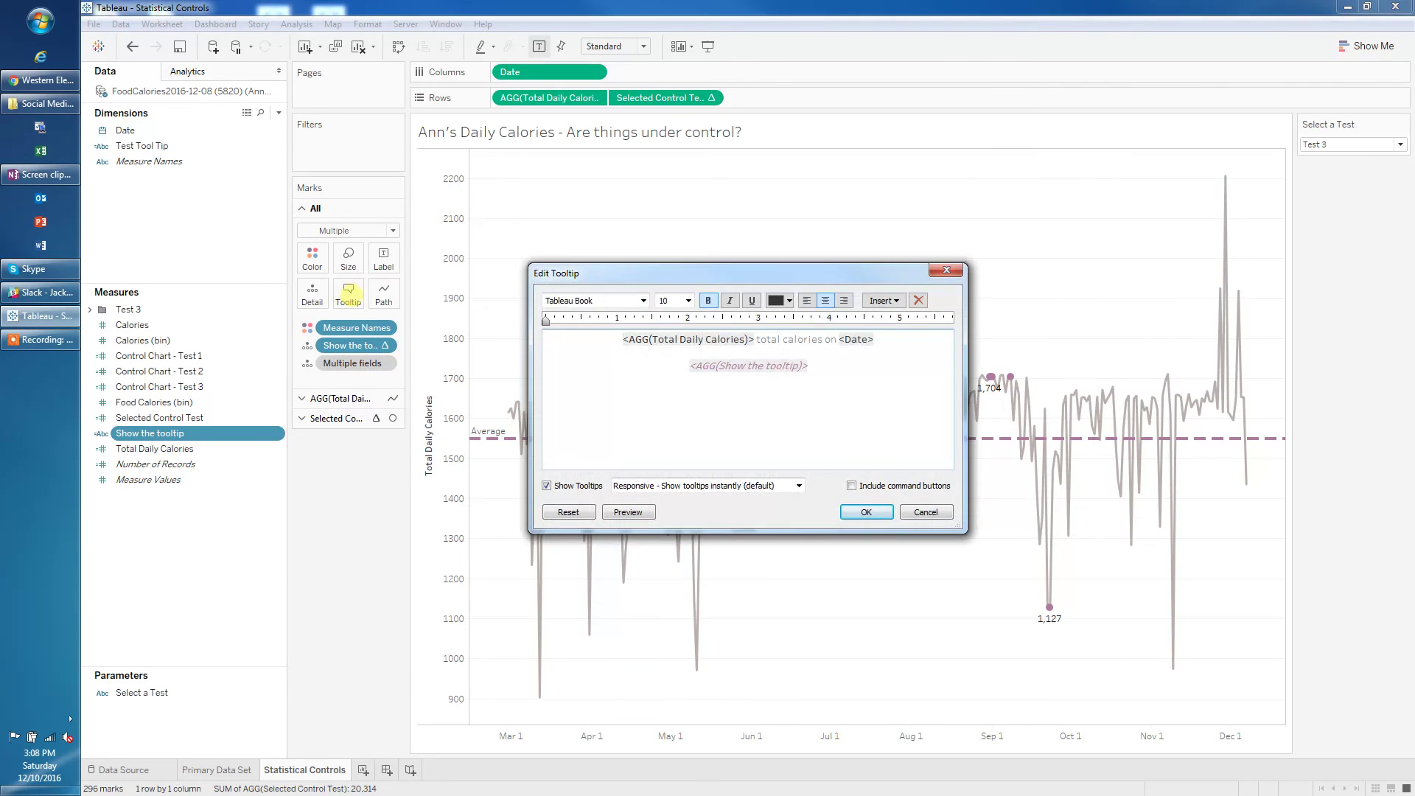
{"action": "left_click", "coordinate": [867, 512]}
{"action": "mouse_move", "coordinate": [745, 490]}
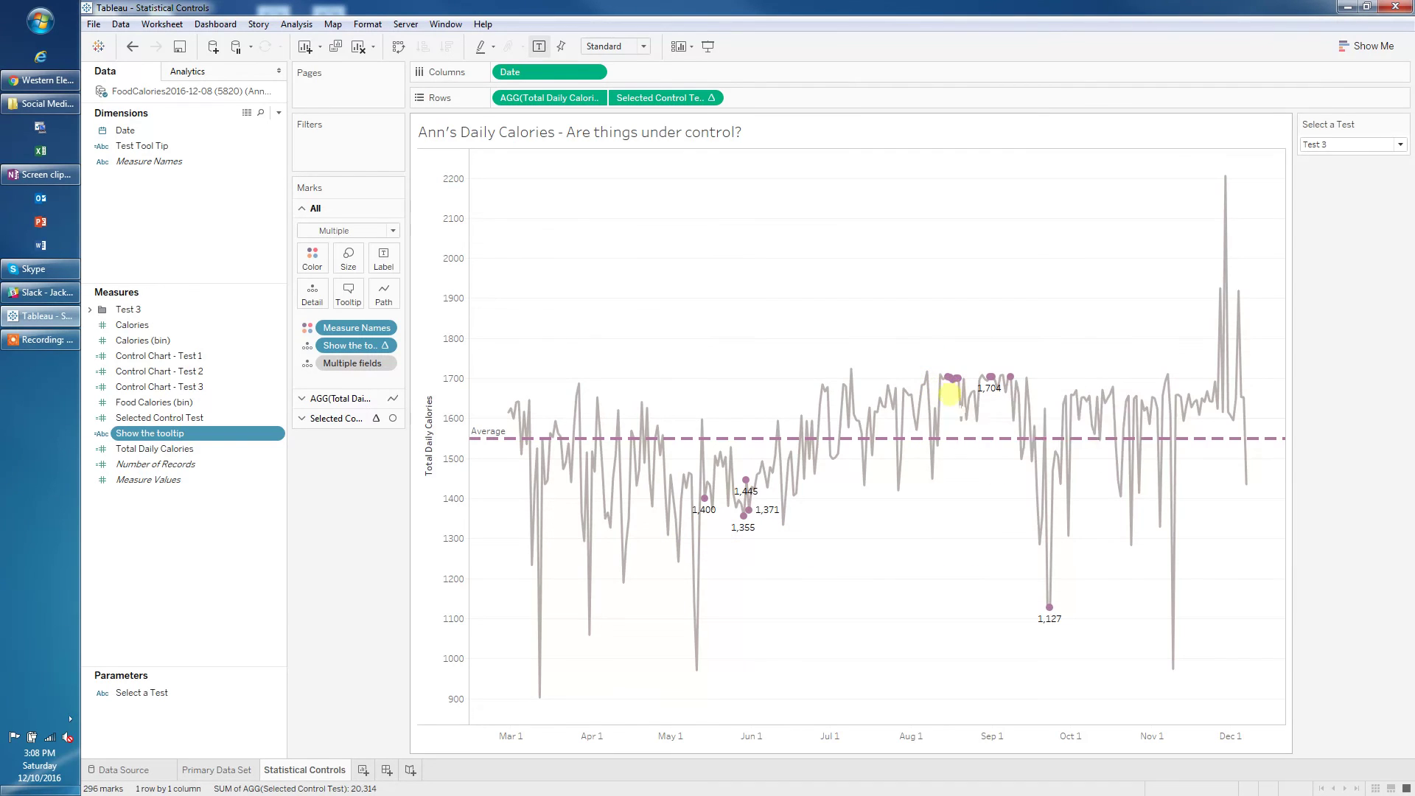
{"action": "mouse_move", "coordinate": [973, 407]}
{"action": "left_click", "coordinate": [1362, 146]}
{"action": "left_click", "coordinate": [1353, 161]}
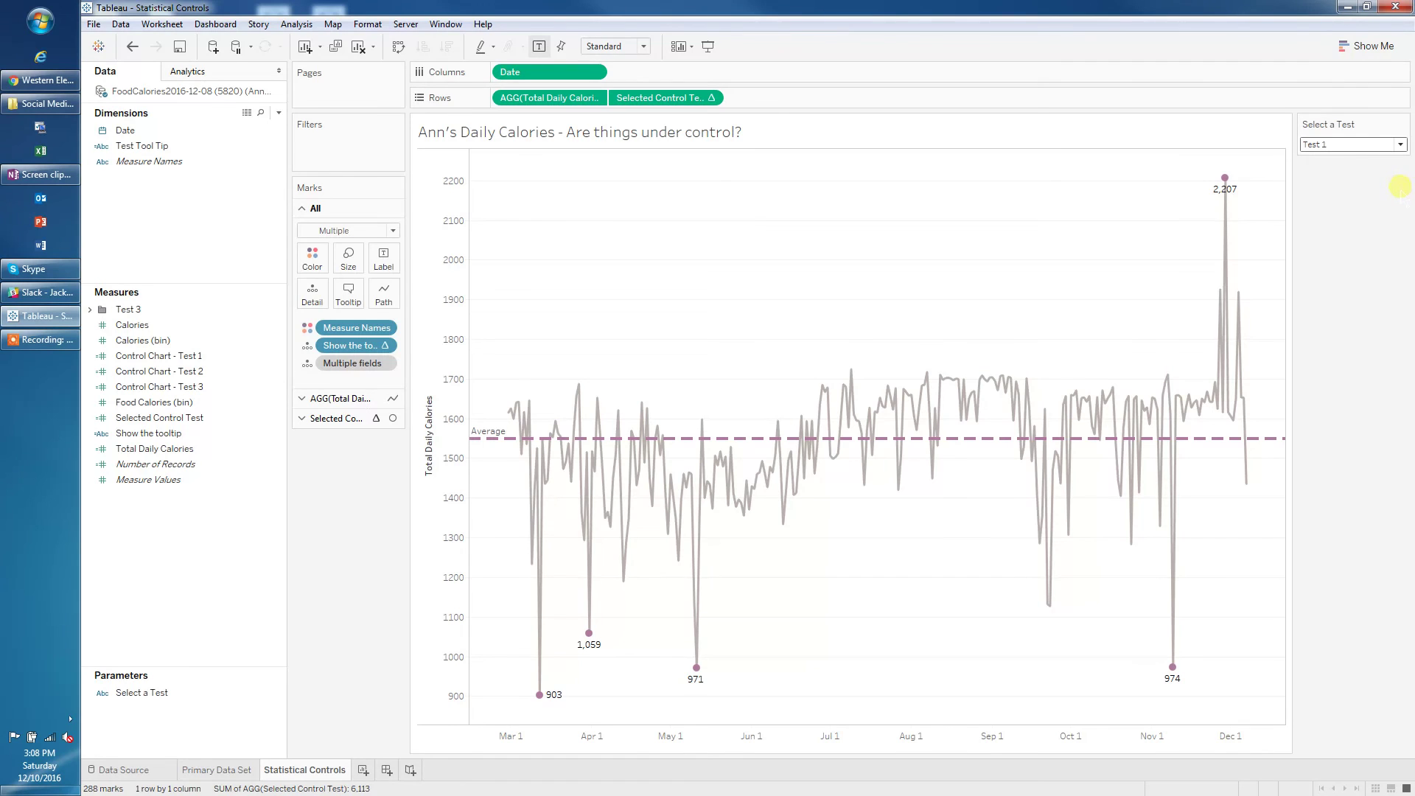
{"action": "mouse_move", "coordinate": [1225, 177]}
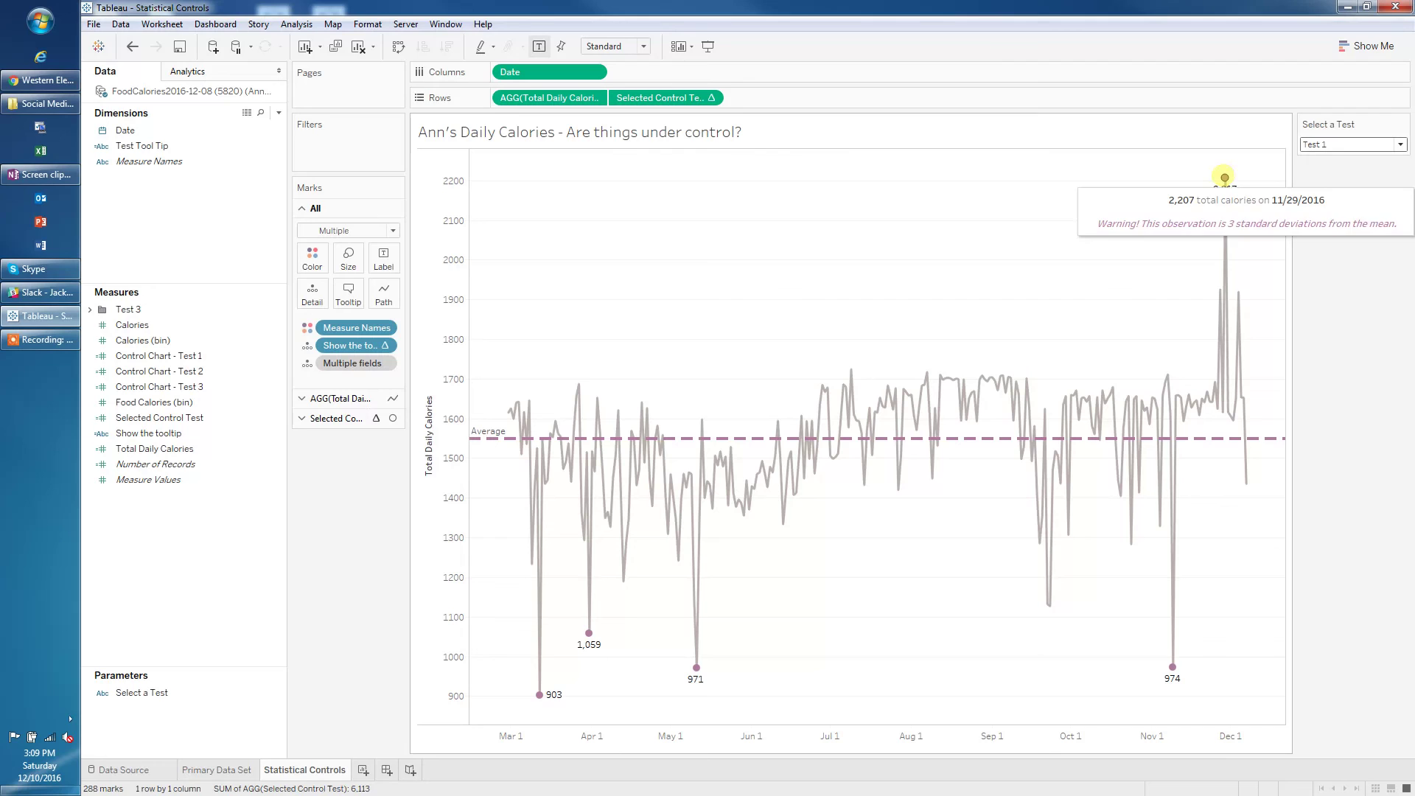
{"action": "left_click", "coordinate": [1332, 144]}
{"action": "left_click", "coordinate": [1324, 176]}
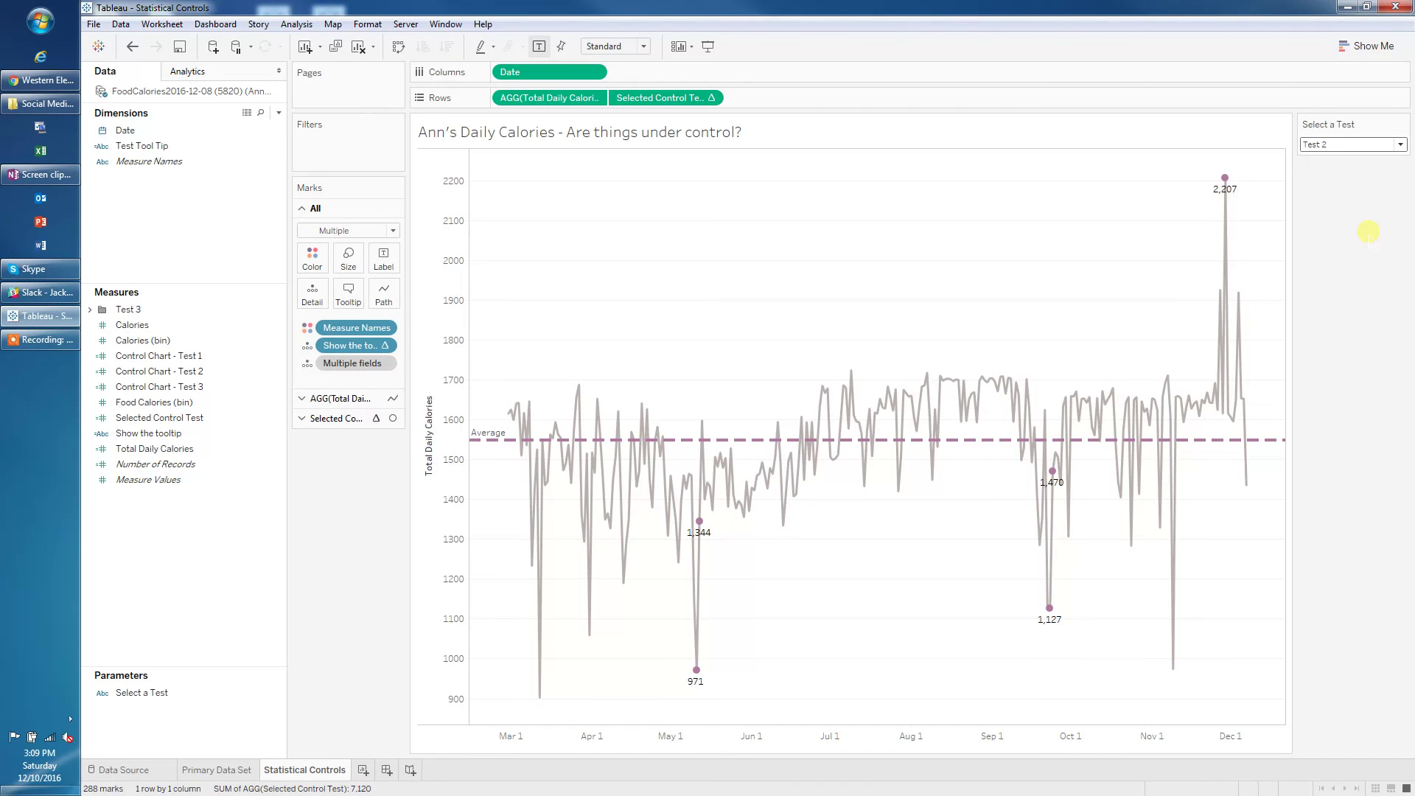
{"action": "left_click", "coordinate": [1375, 144]}
{"action": "left_click", "coordinate": [1332, 183]}
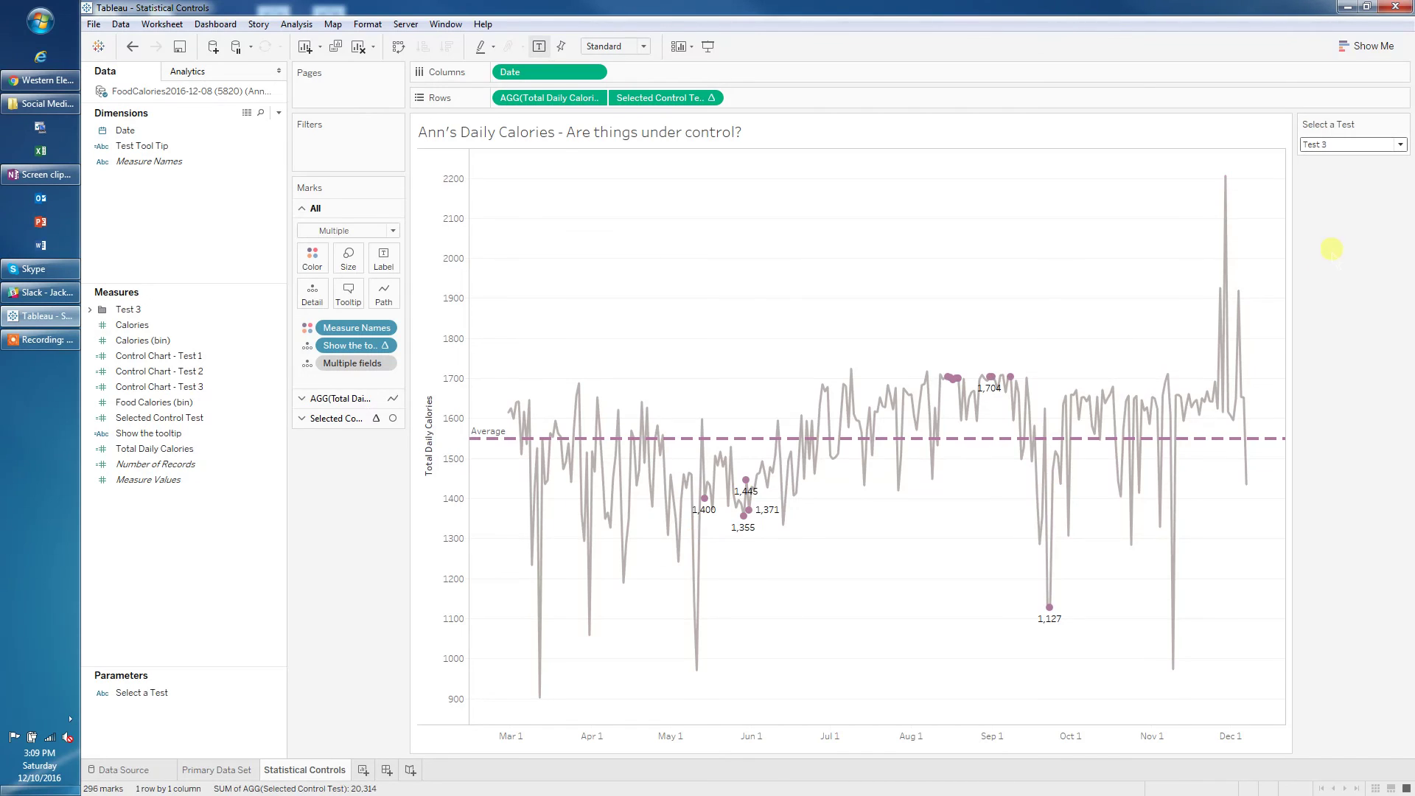